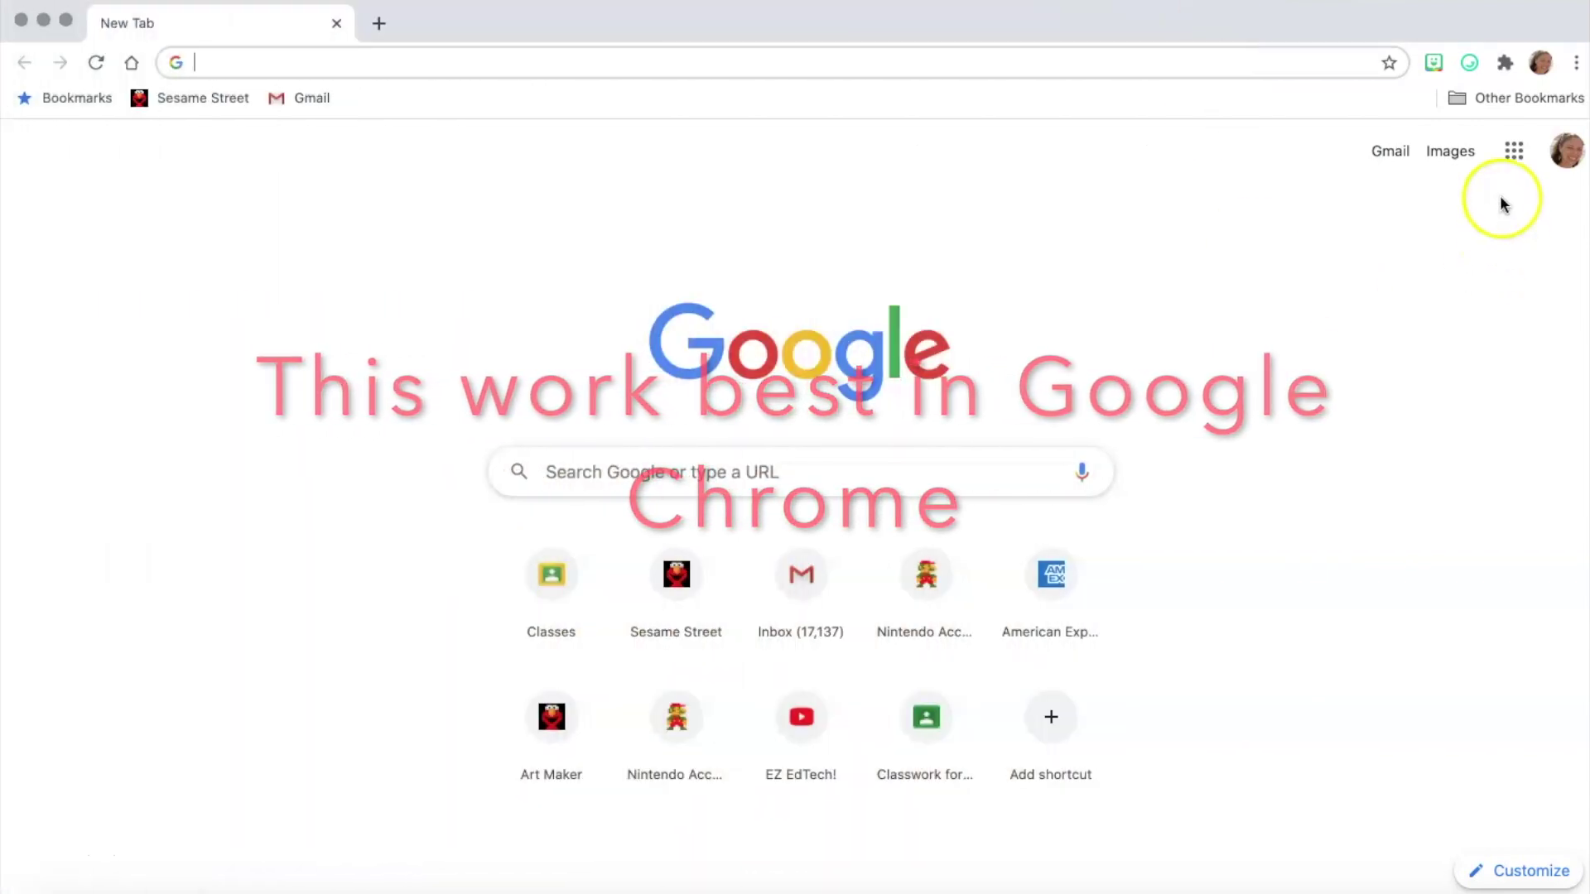
# Go to classroom.google.com in Chrome to load the Classes page with the EZ EdTech! Demo Class.
pyautogui.click(1515, 165)
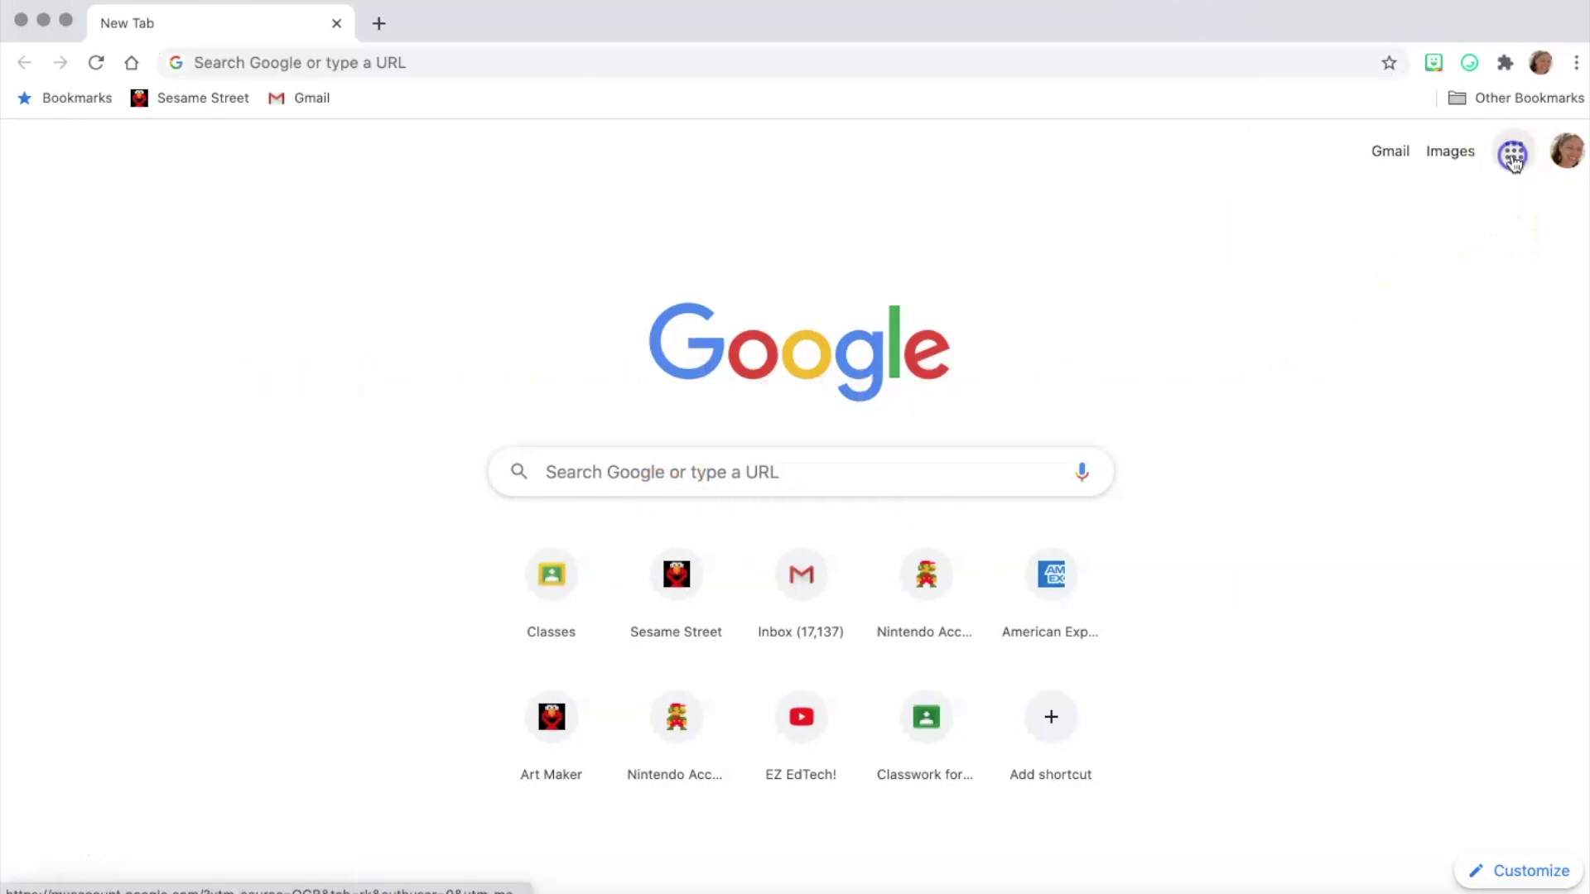
pyautogui.click(463, 65)
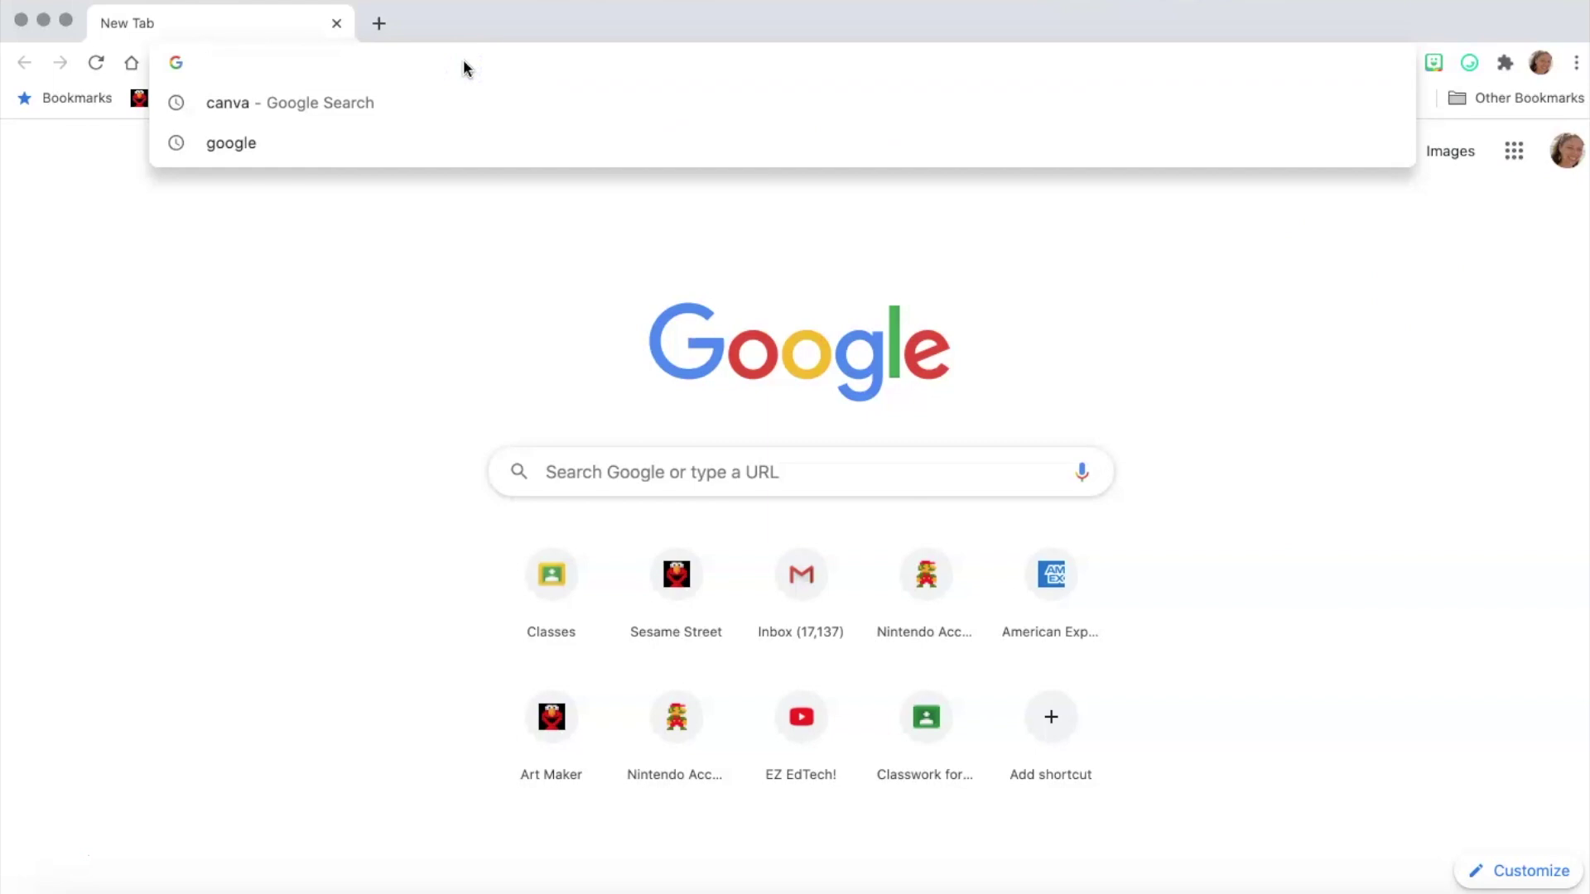
pyautogui.write('classroom.')
pyautogui.press('Right')
pyautogui.press('Return')
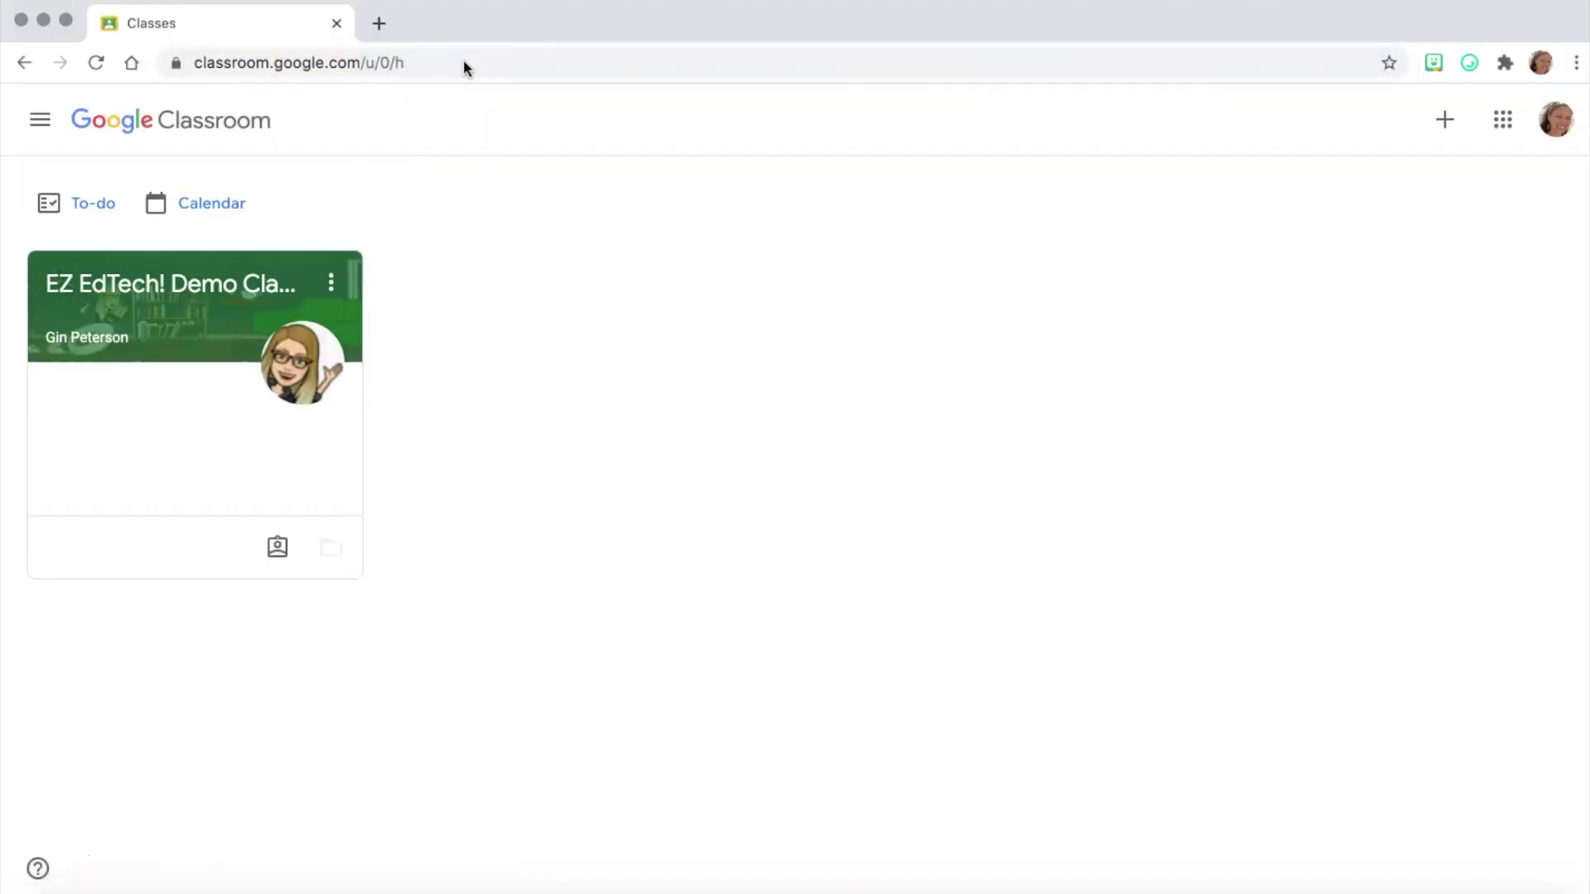
# Bookmark the Classes page under the name 'Classroom'.
pyautogui.click(1390, 65)
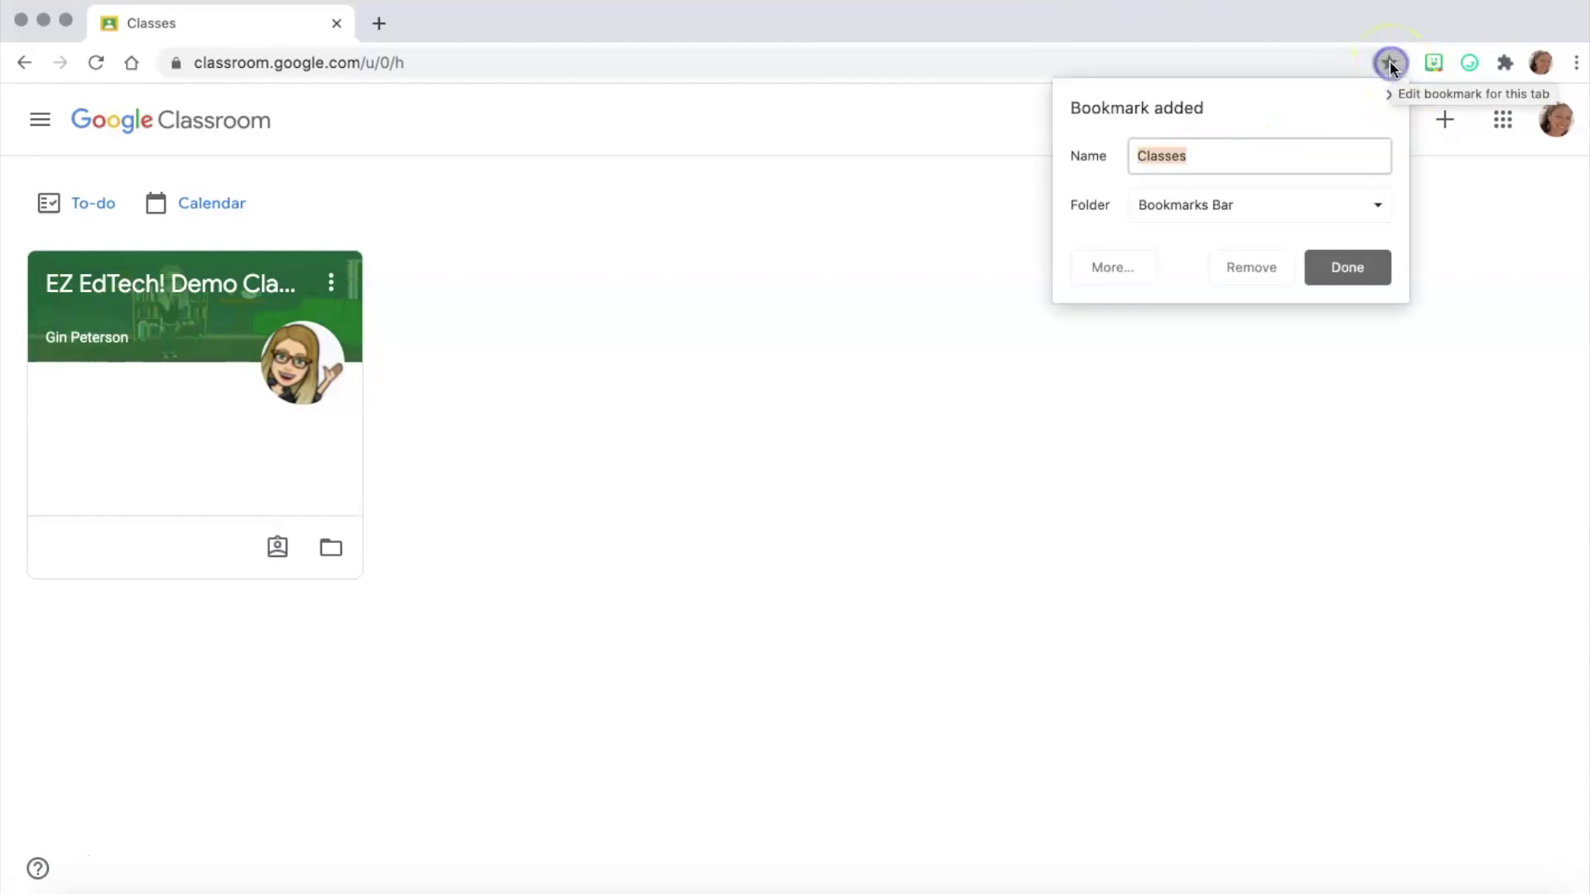
pyautogui.click(1246, 153)
pyautogui.press('BackSpace')
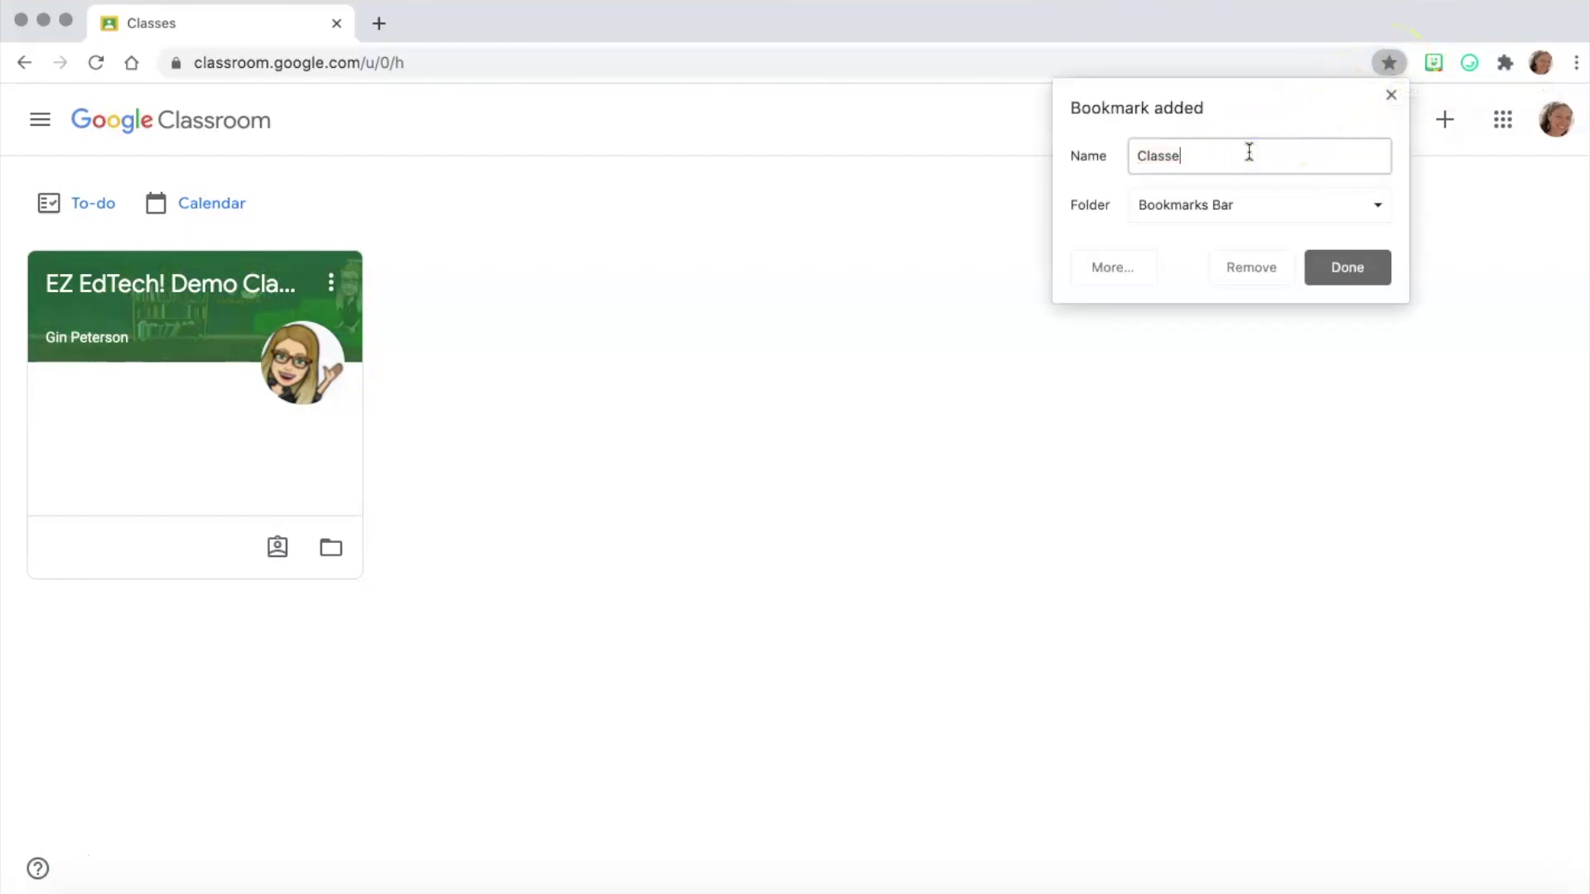
pyautogui.press('BackSpace')
pyautogui.write('room')
pyautogui.click(1325, 263)
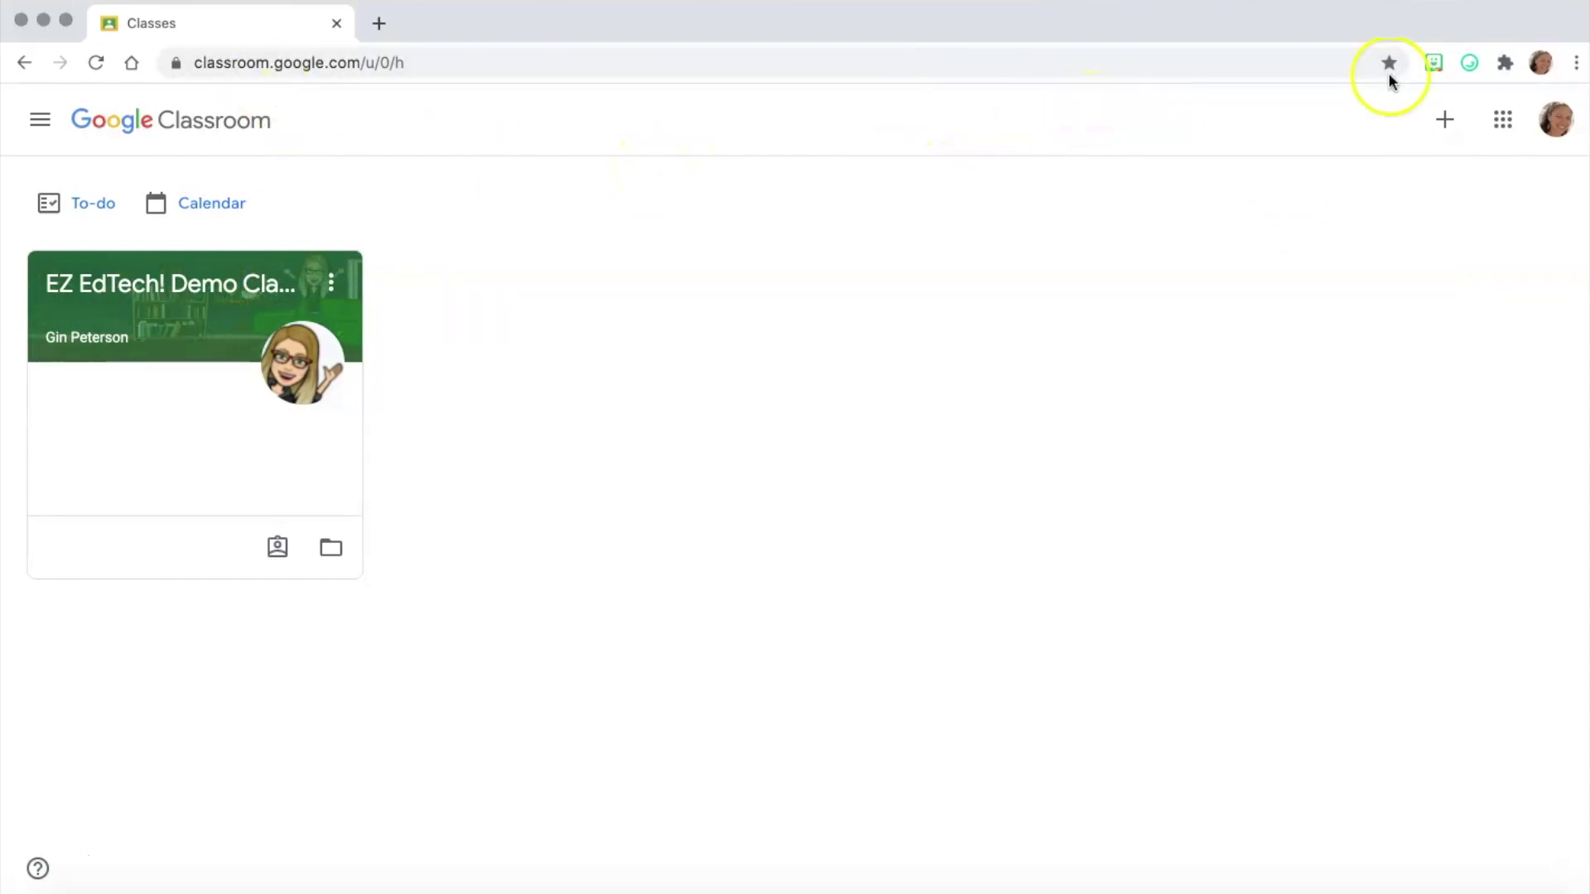
# Turn on Show Bookmarks Bar from Chrome's menu and open a new tab.
pyautogui.click(1576, 62)
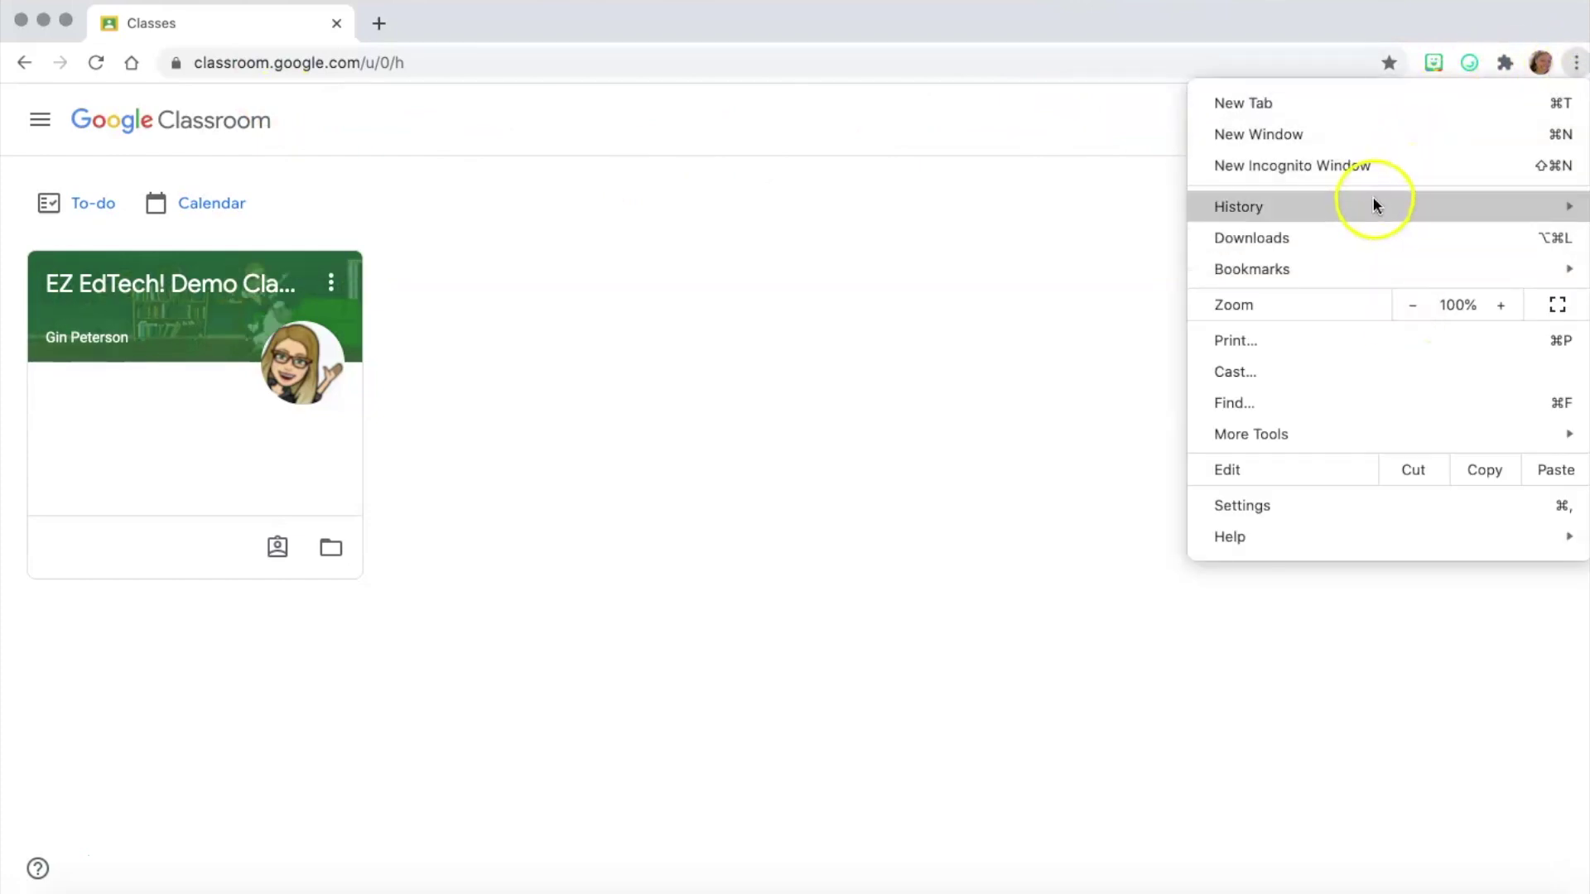
pyautogui.moveTo(1355, 267)
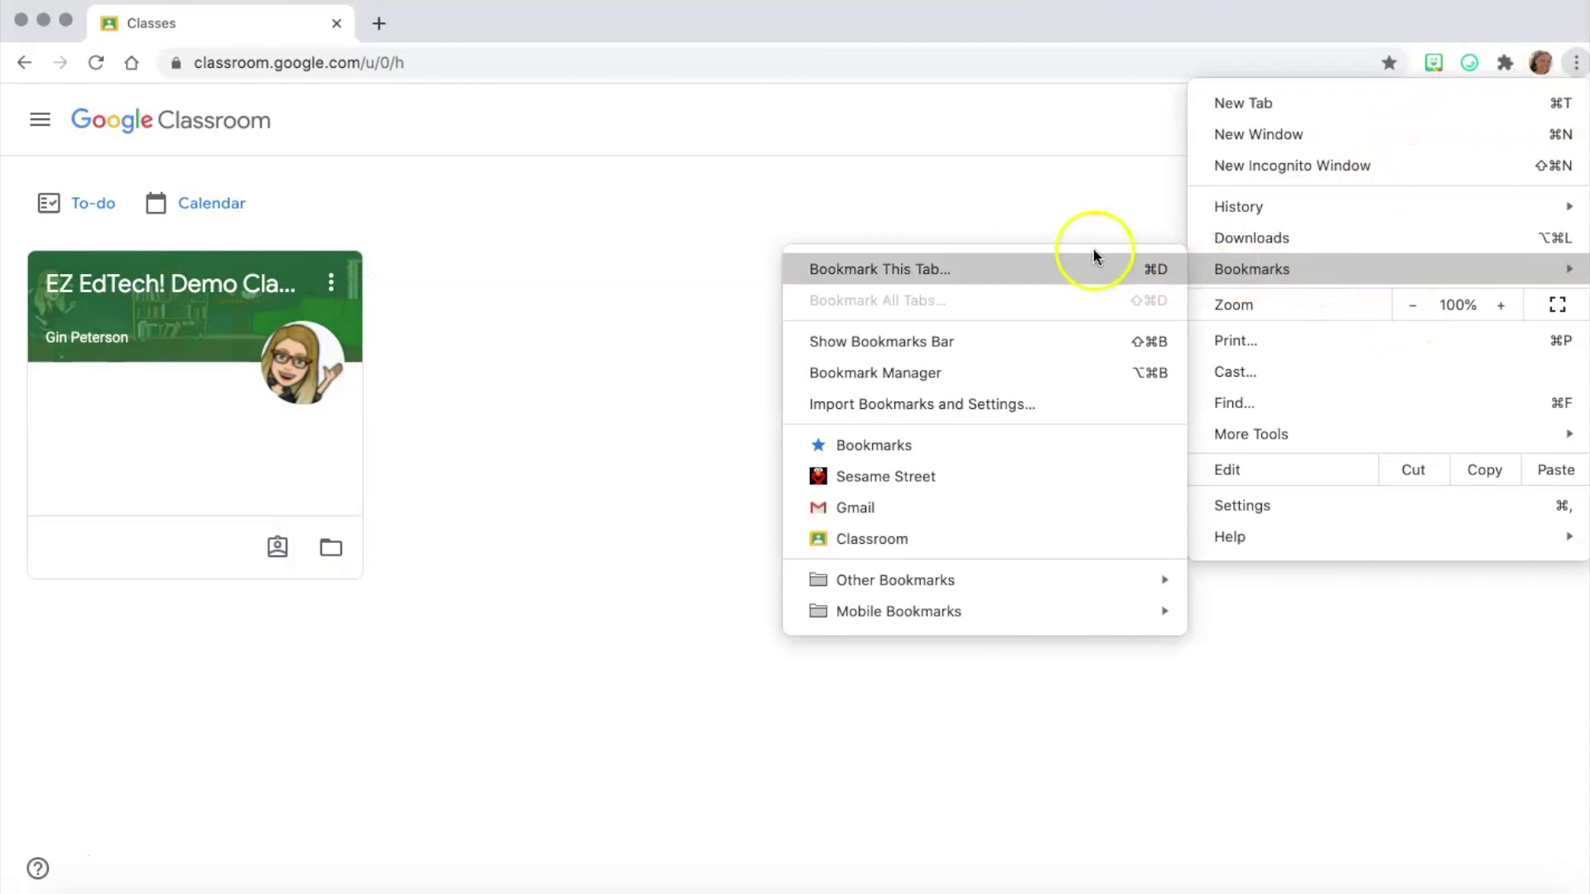
pyautogui.click(977, 343)
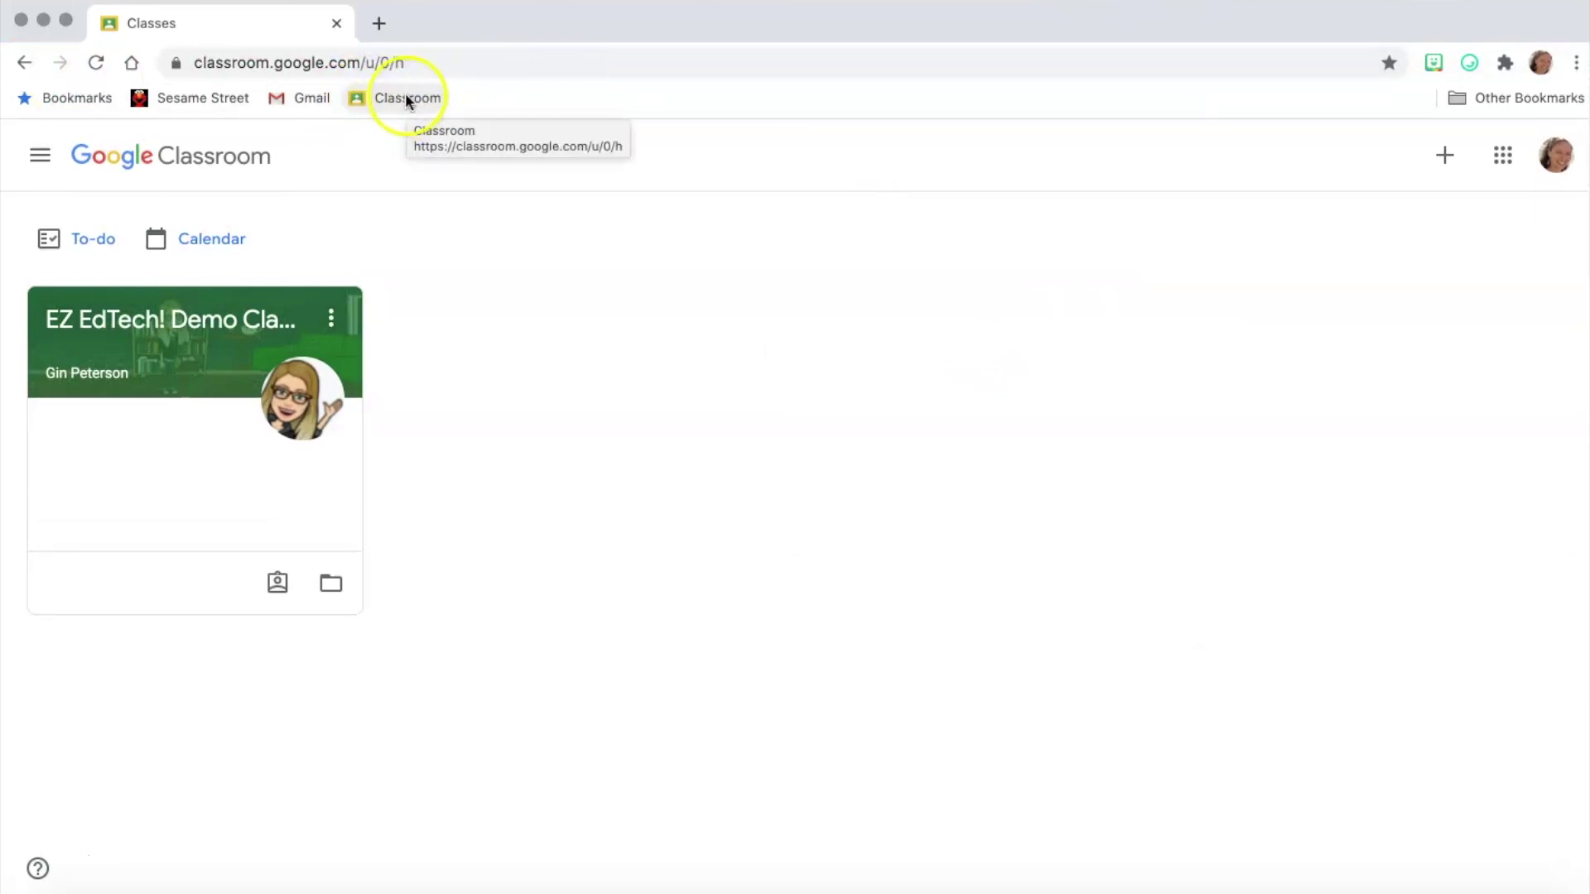
pyautogui.click(379, 23)
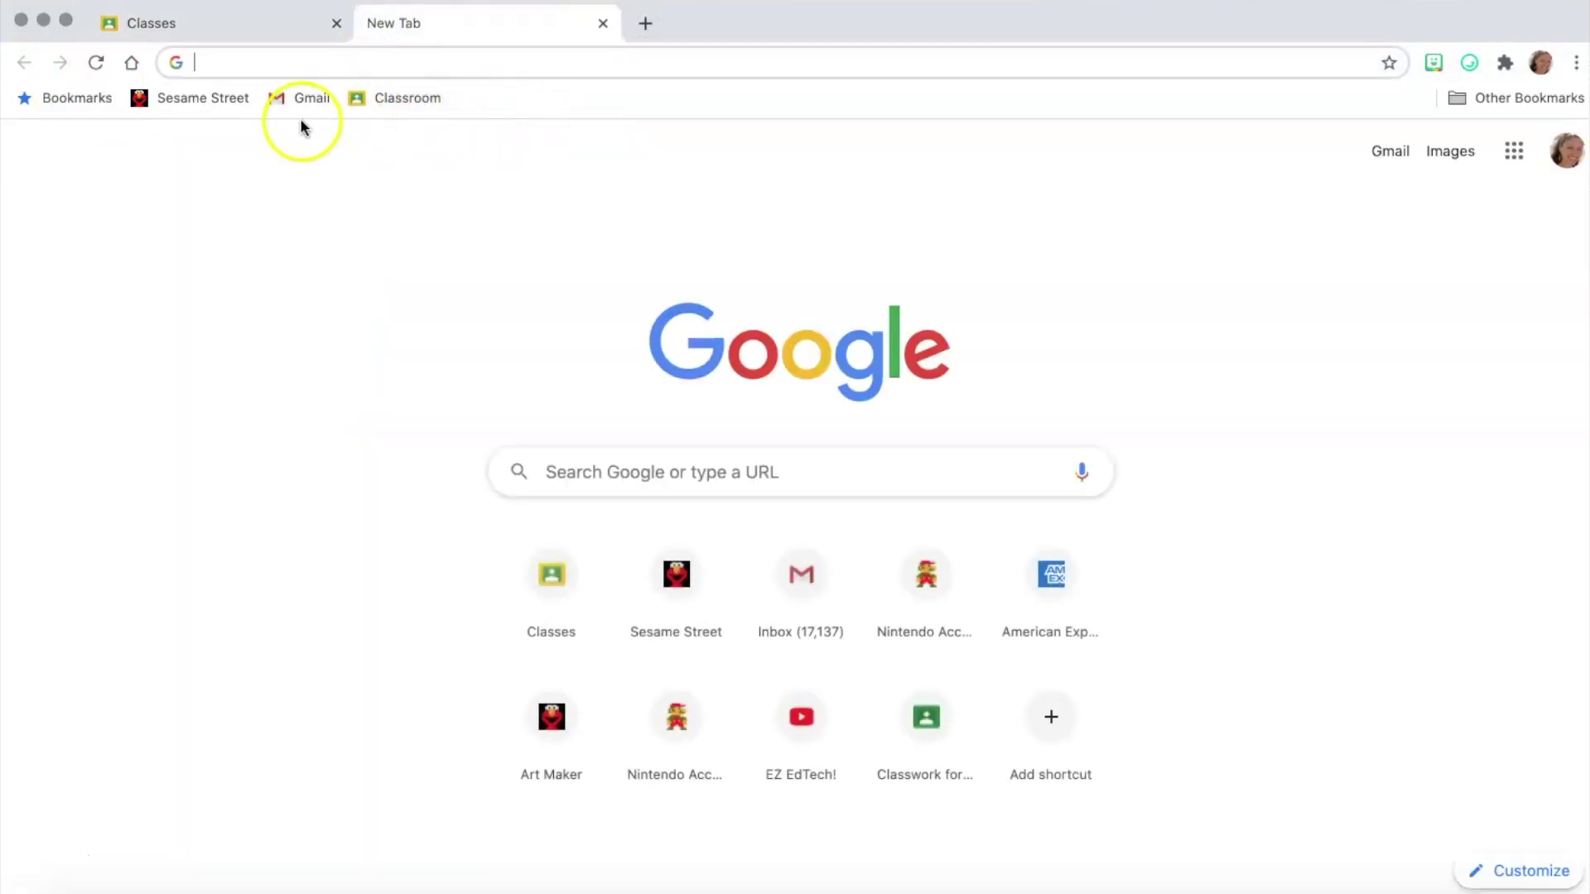
# Load Google Classroom in the new tab from the Classroom bookmark on the bookmarks bar.
pyautogui.click(419, 102)
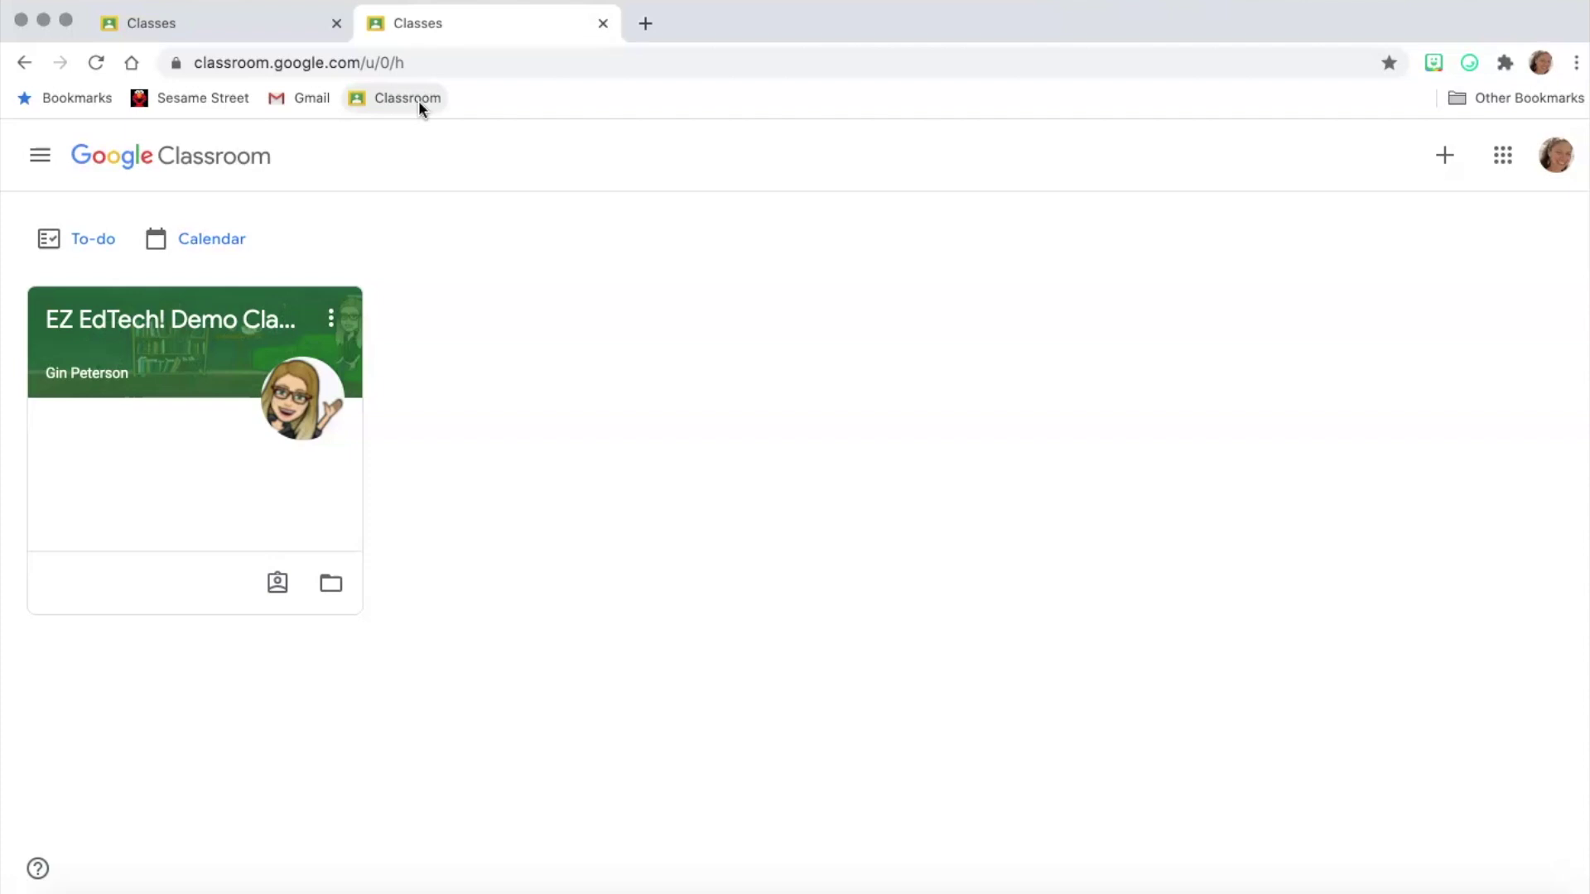
# Switch on 'Receive email notifications' in Classroom Settings, then return to the Classes page.
pyautogui.click(42, 157)
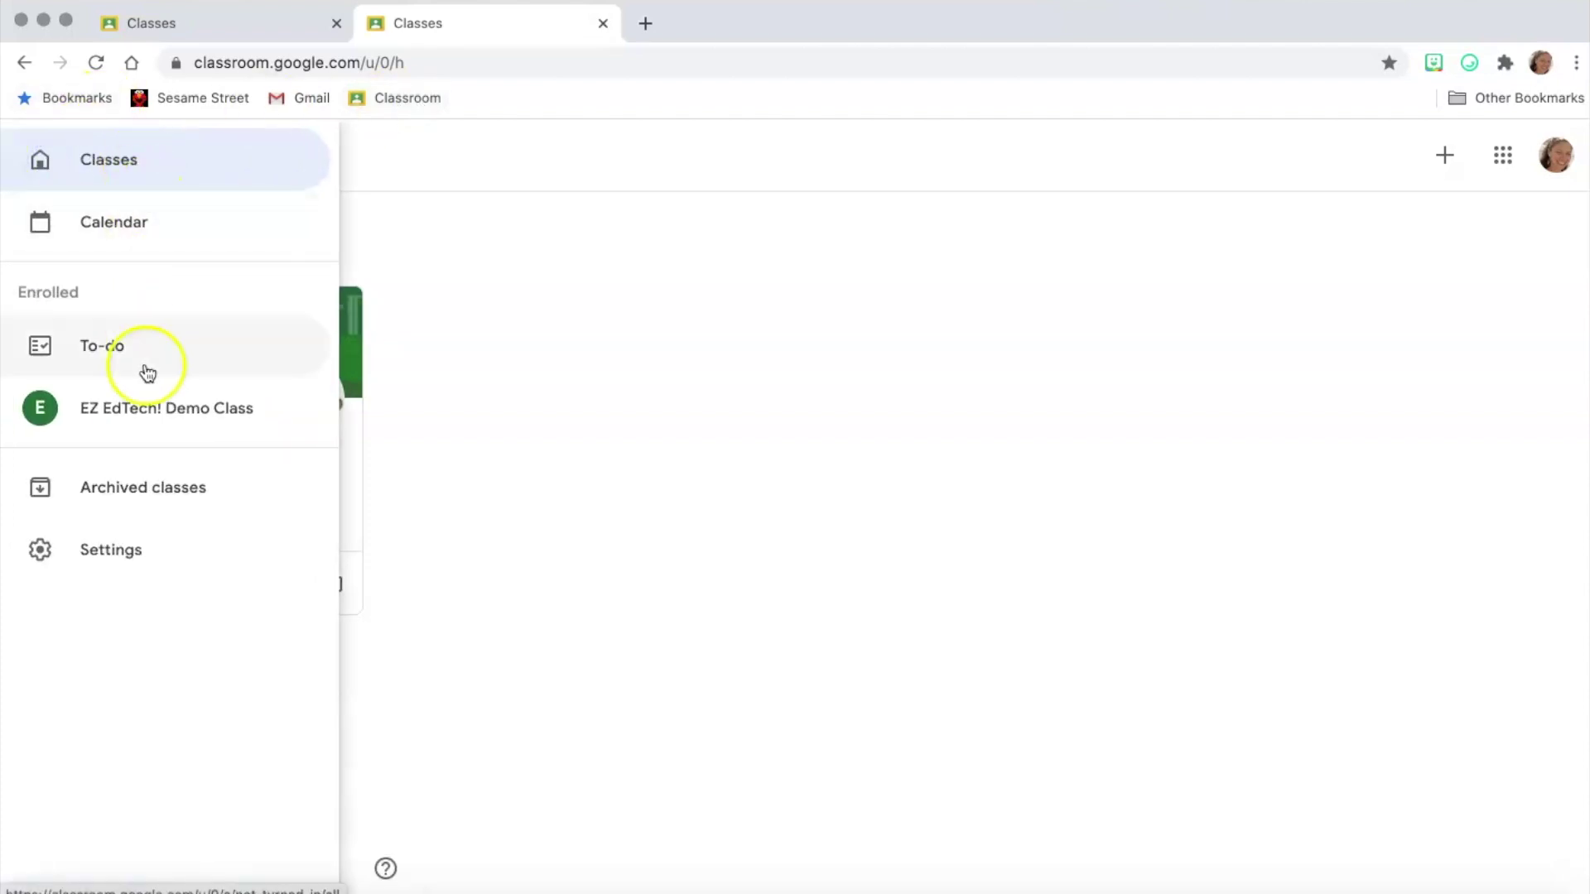
pyautogui.click(153, 532)
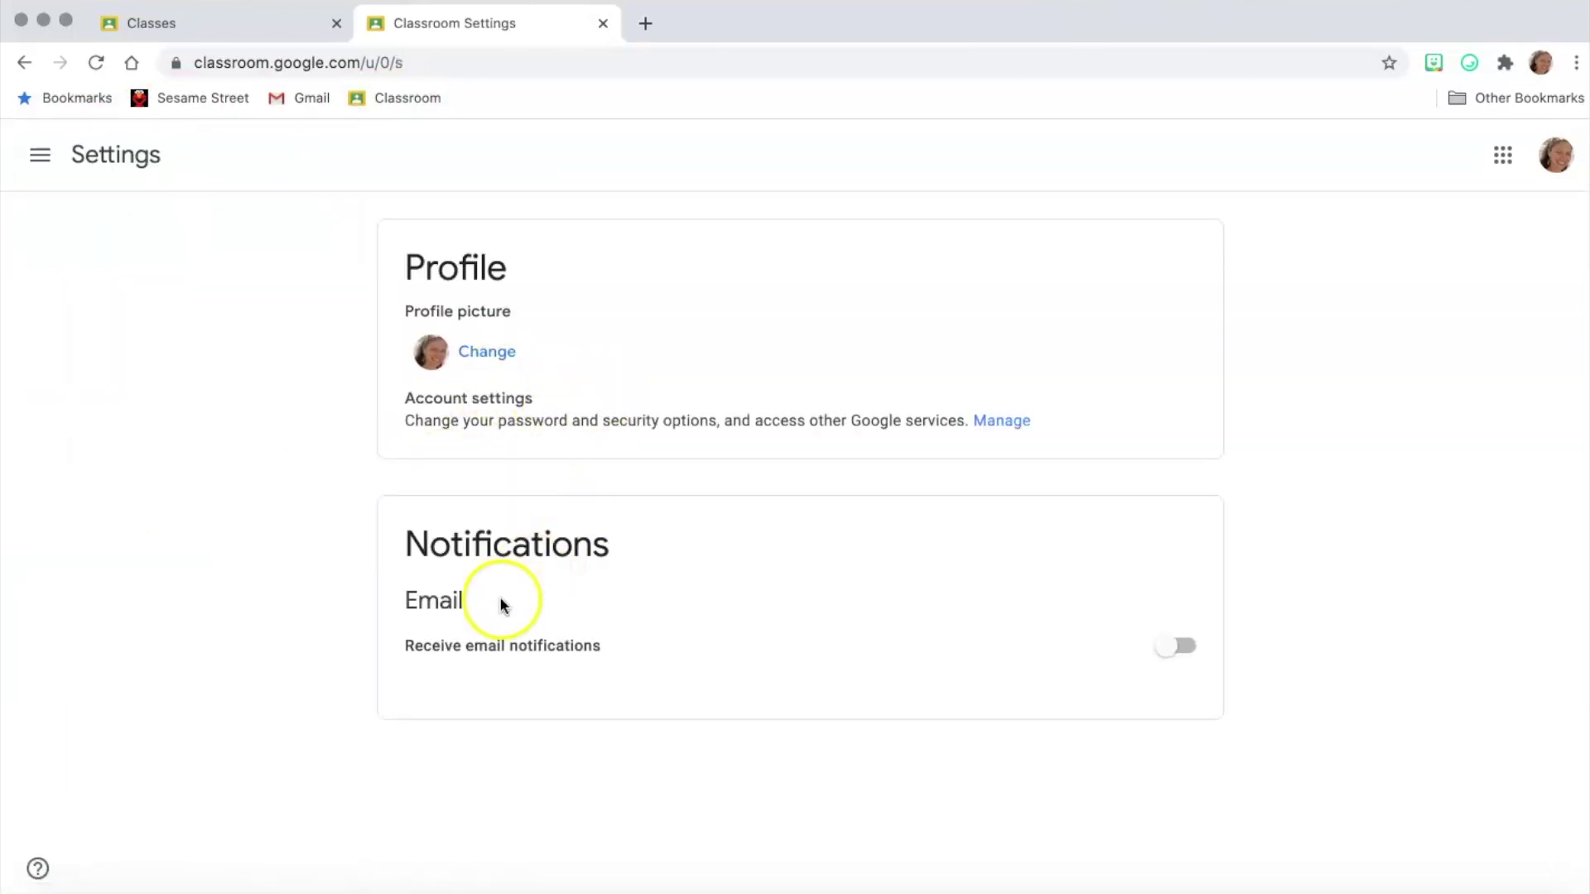
pyautogui.click(1184, 646)
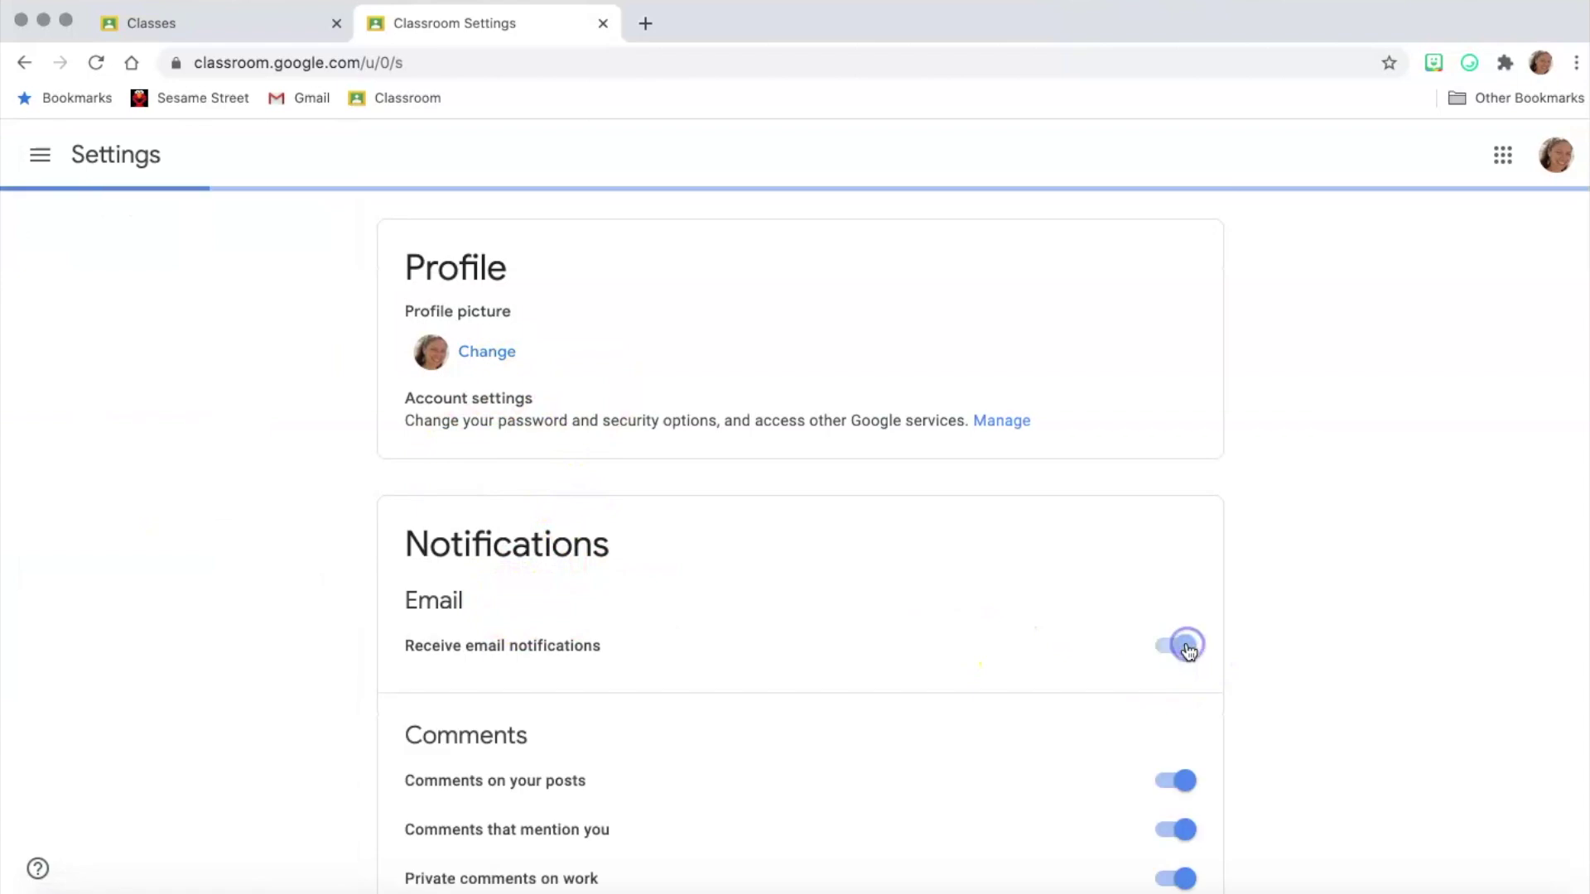
pyautogui.scroll(-3, 306, 616)
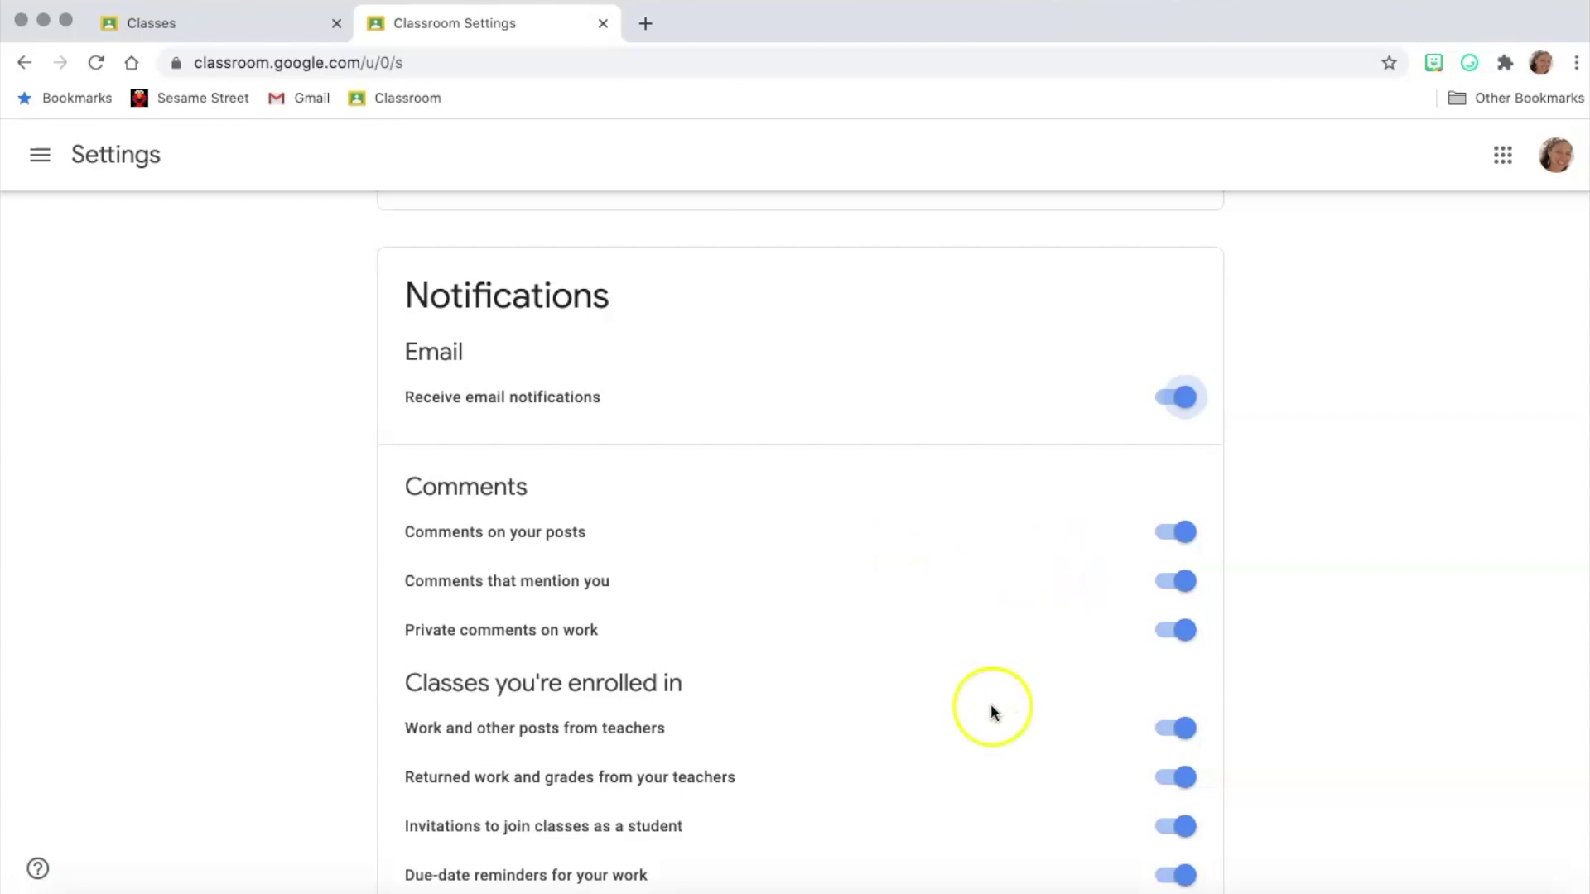
pyautogui.scroll(-3, 989, 710)
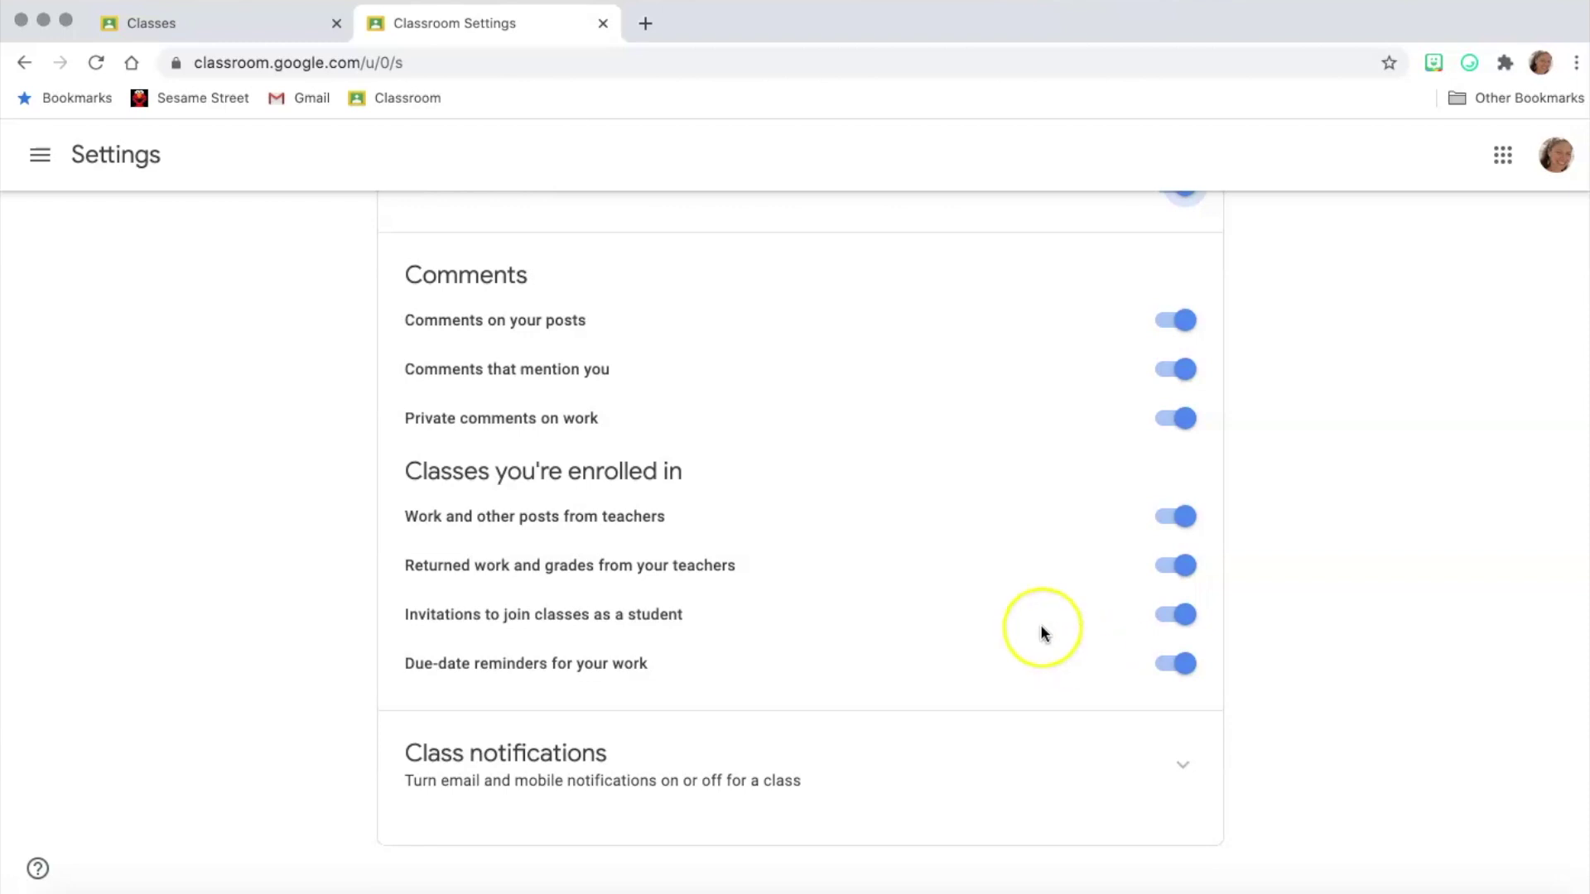
pyautogui.scroll(5, 1040, 626)
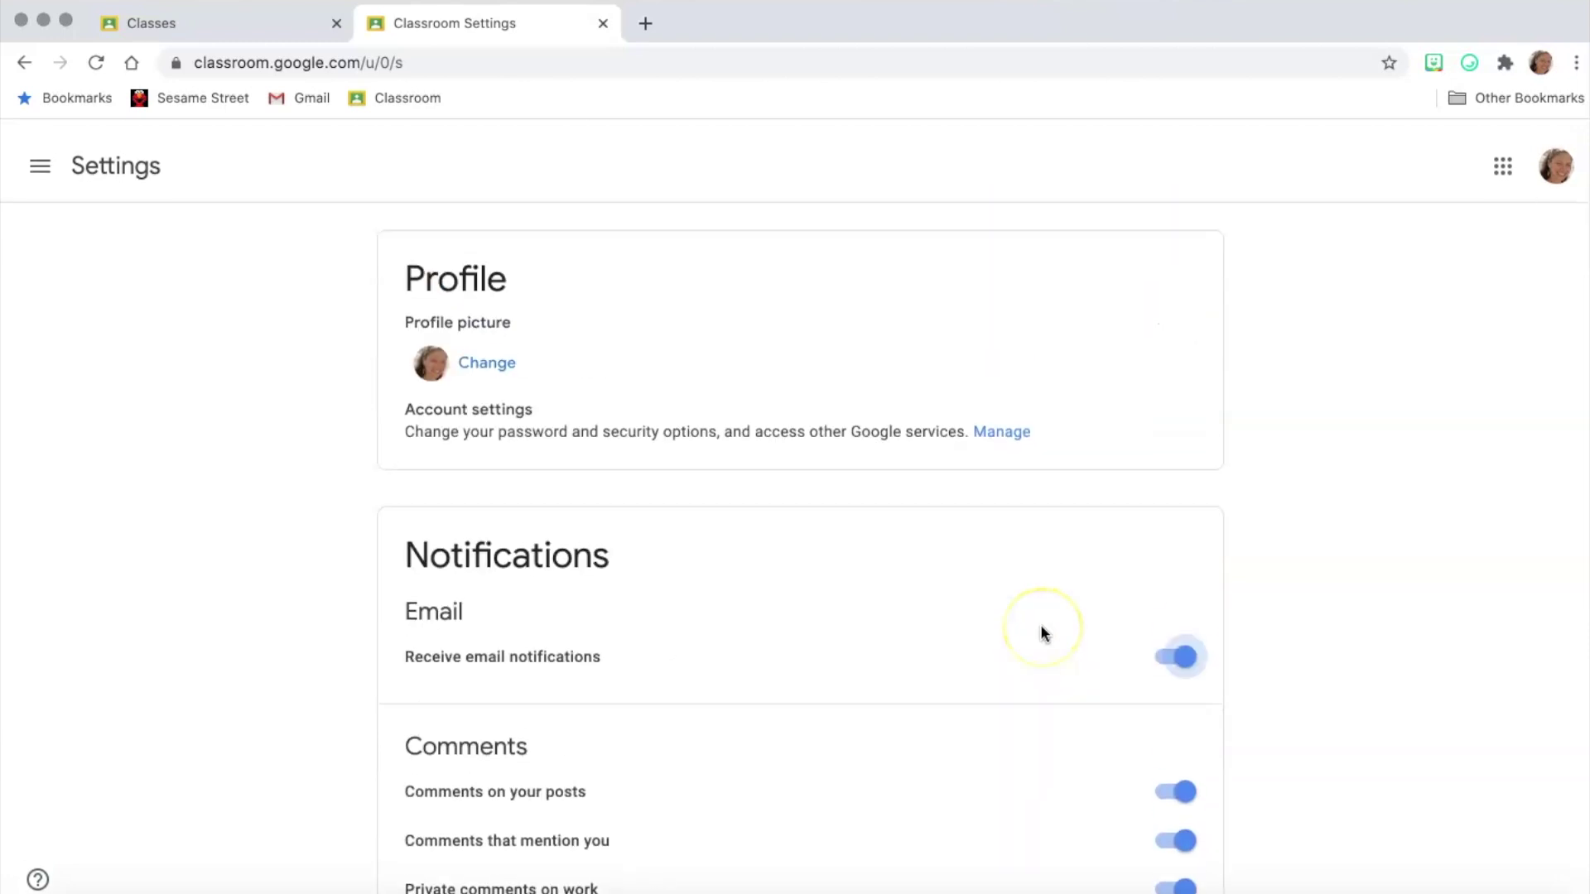
pyautogui.click(40, 154)
pyautogui.click(106, 162)
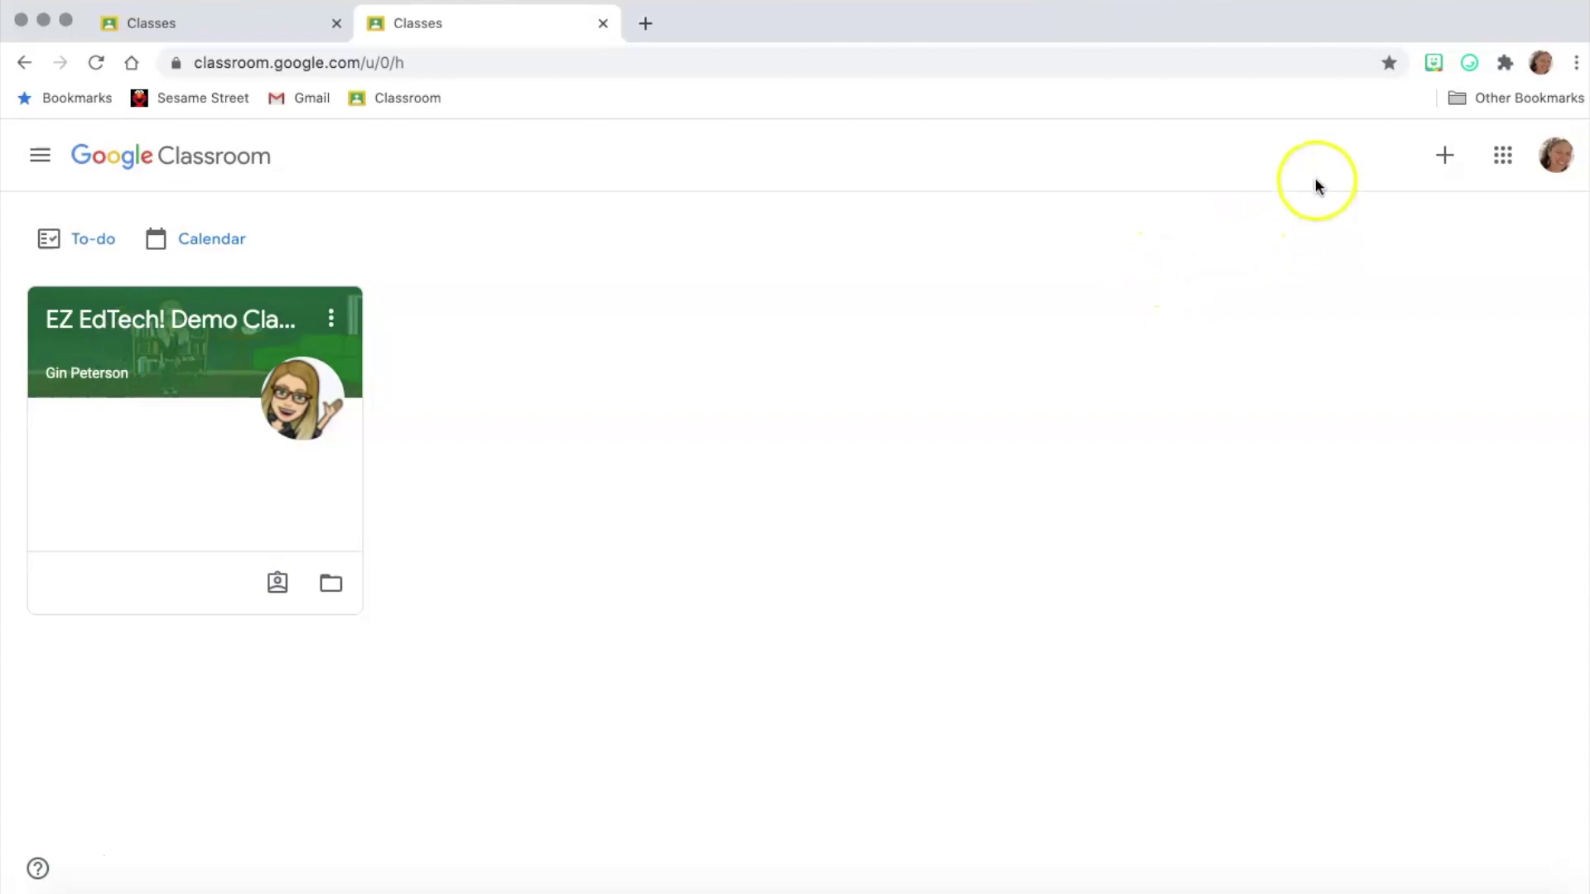
pyautogui.click(1446, 157)
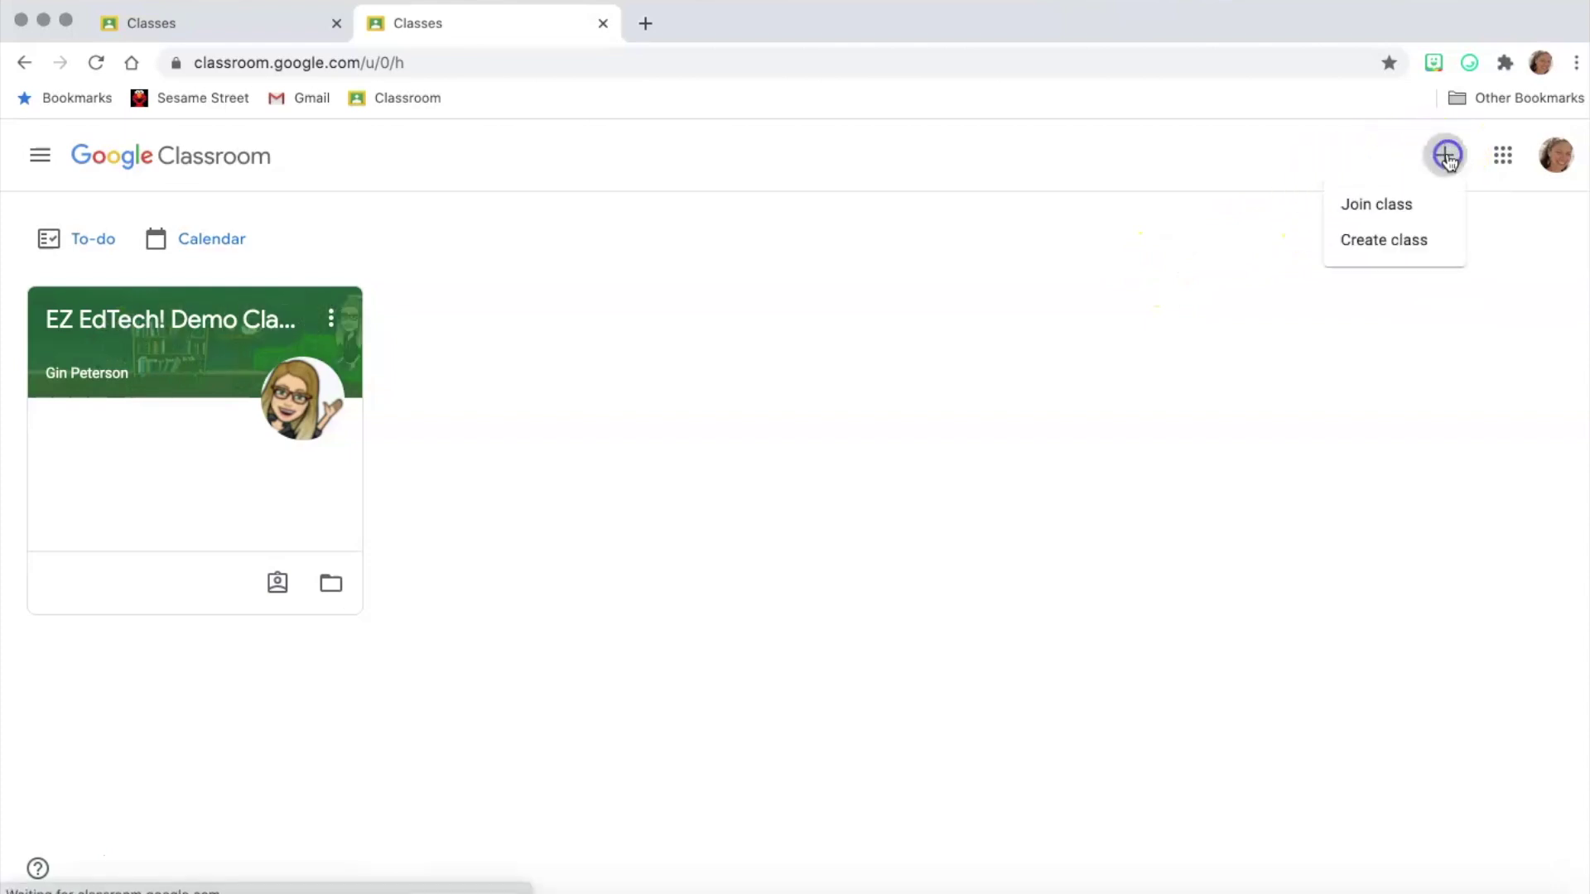
pyautogui.click(1385, 205)
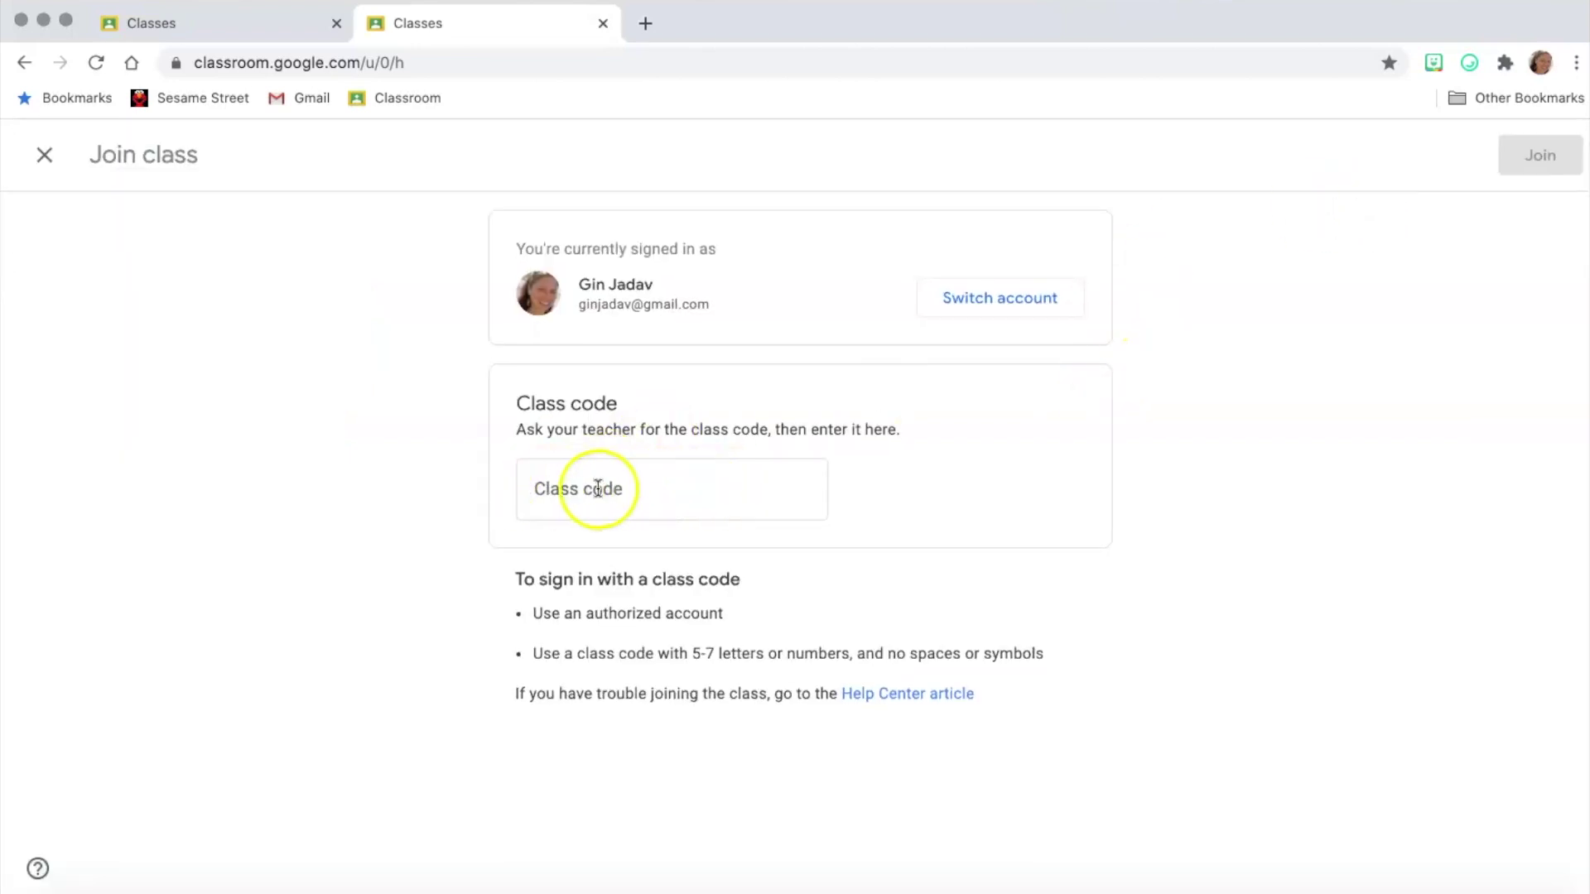
pyautogui.click(47, 156)
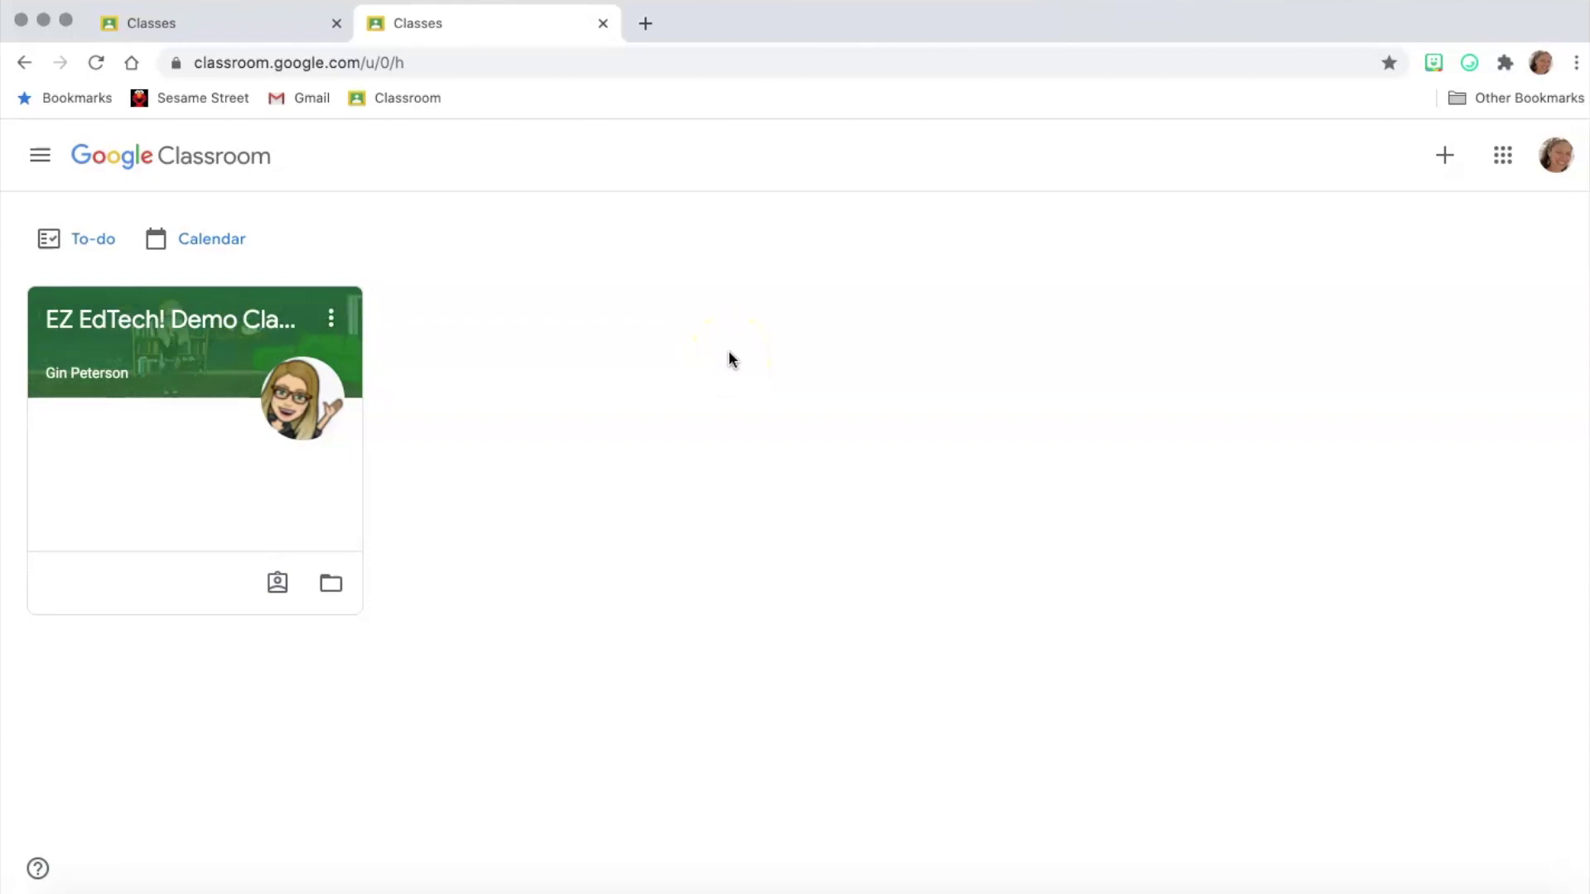
pyautogui.click(217, 242)
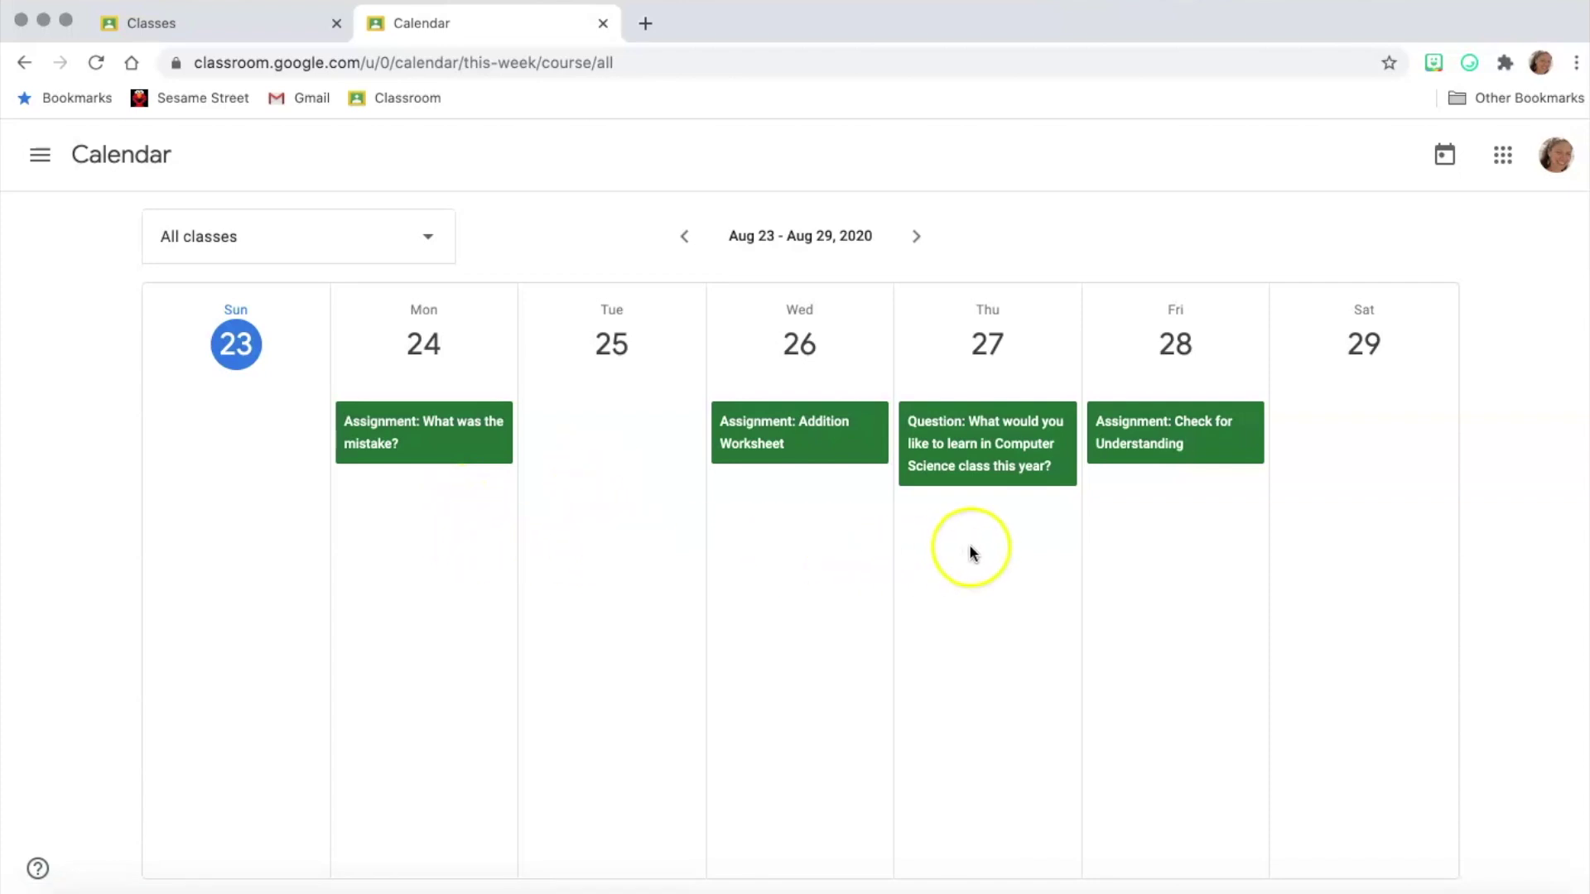
pyautogui.click(914, 239)
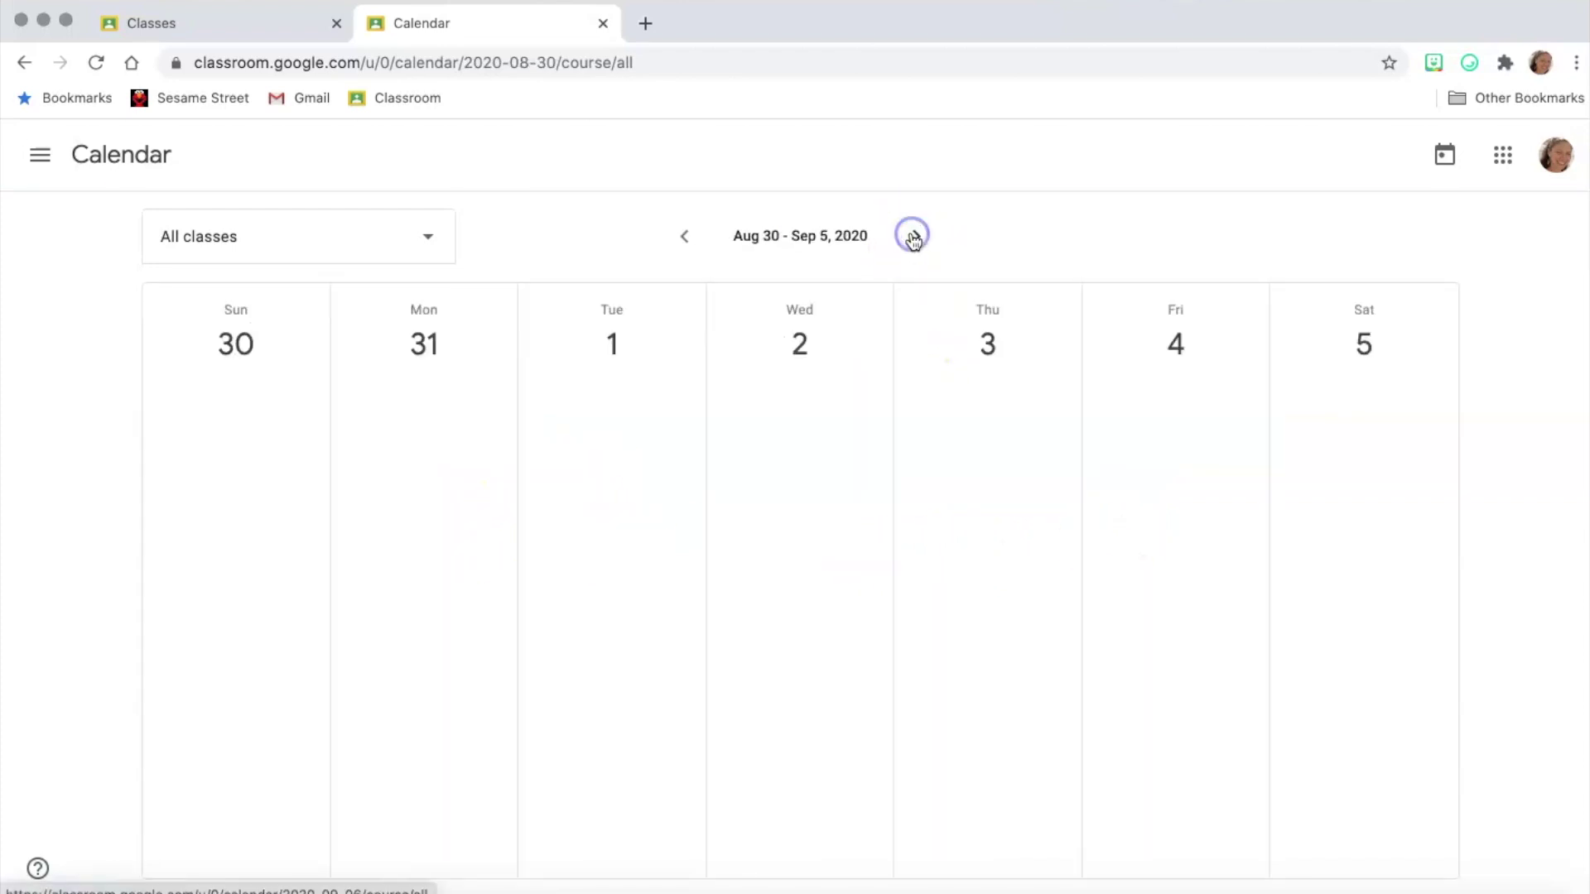
pyautogui.click(684, 239)
pyautogui.click(42, 155)
pyautogui.click(89, 175)
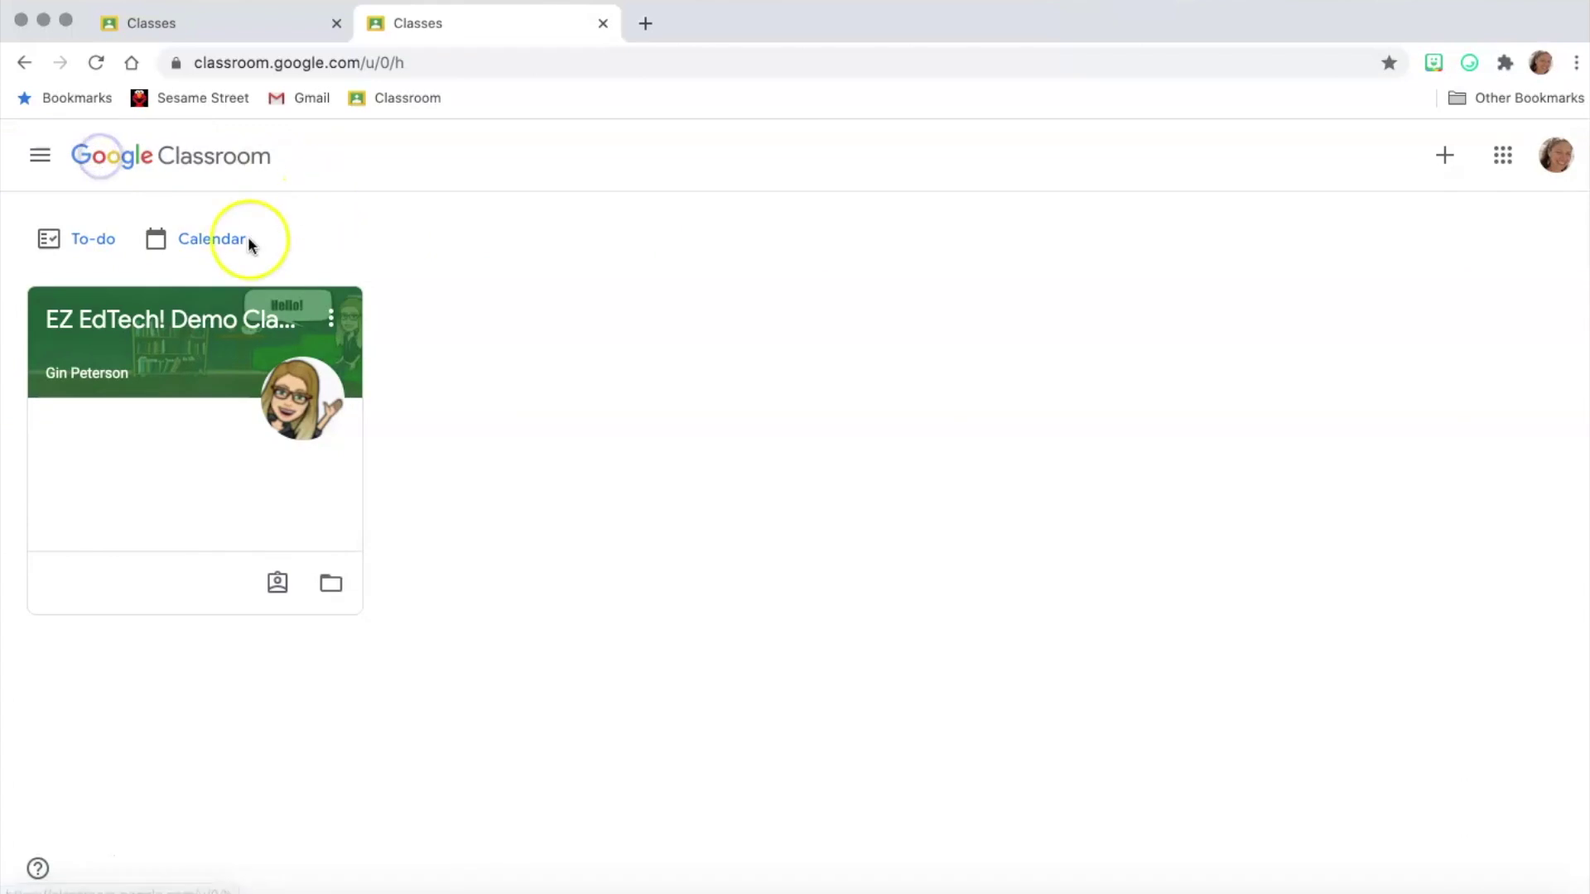
pyautogui.click(93, 241)
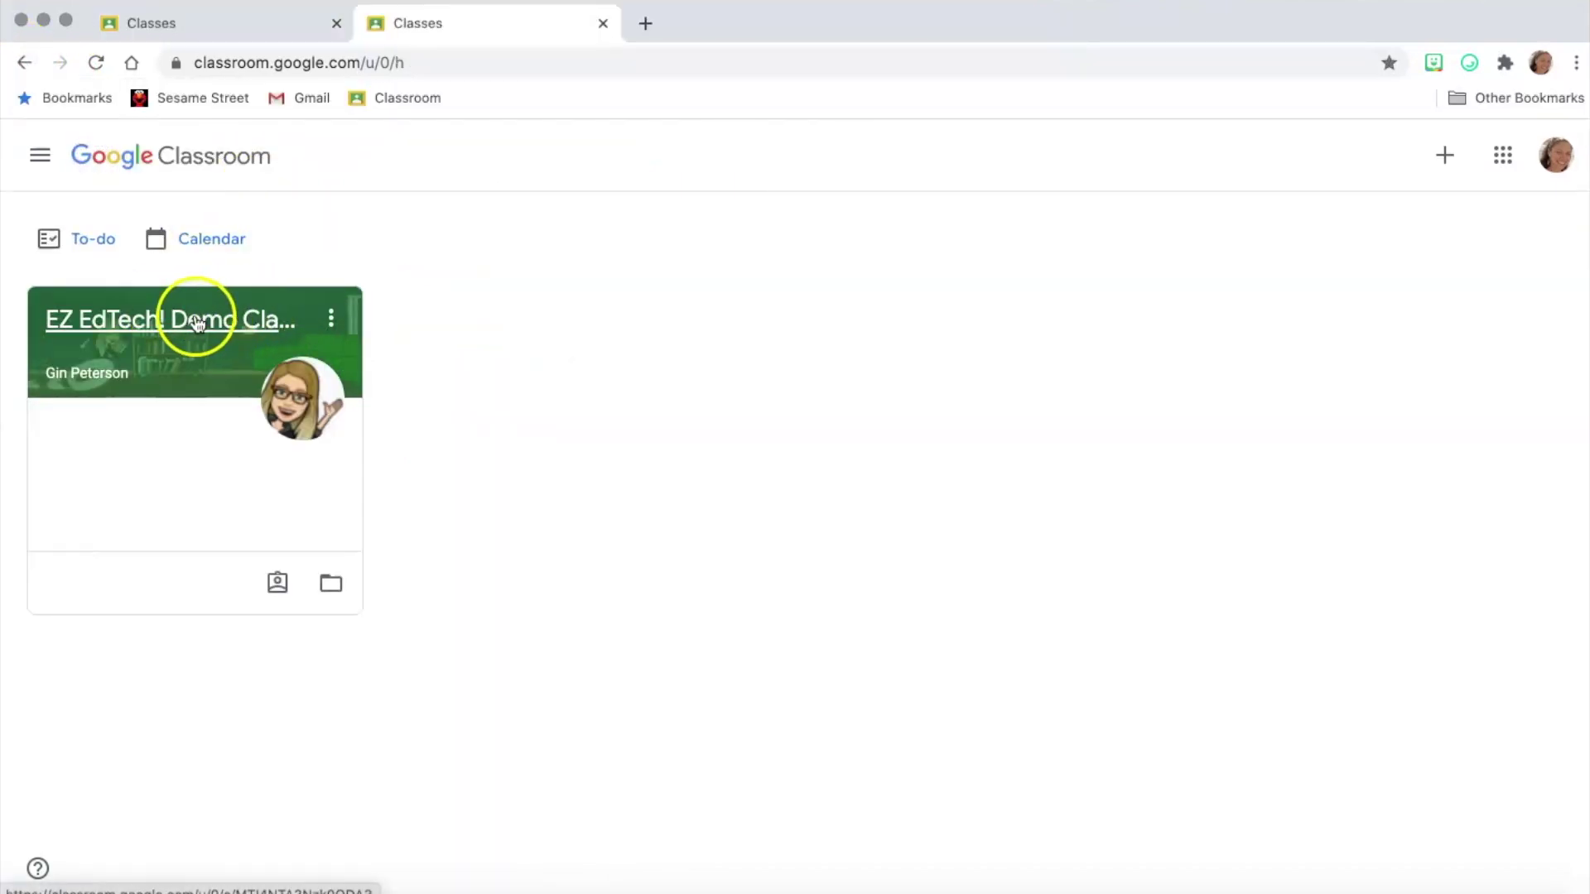
# Open the EZ EdTech! Demo Class, look over its Stream, then go to its Classwork page.
pyautogui.click(180, 325)
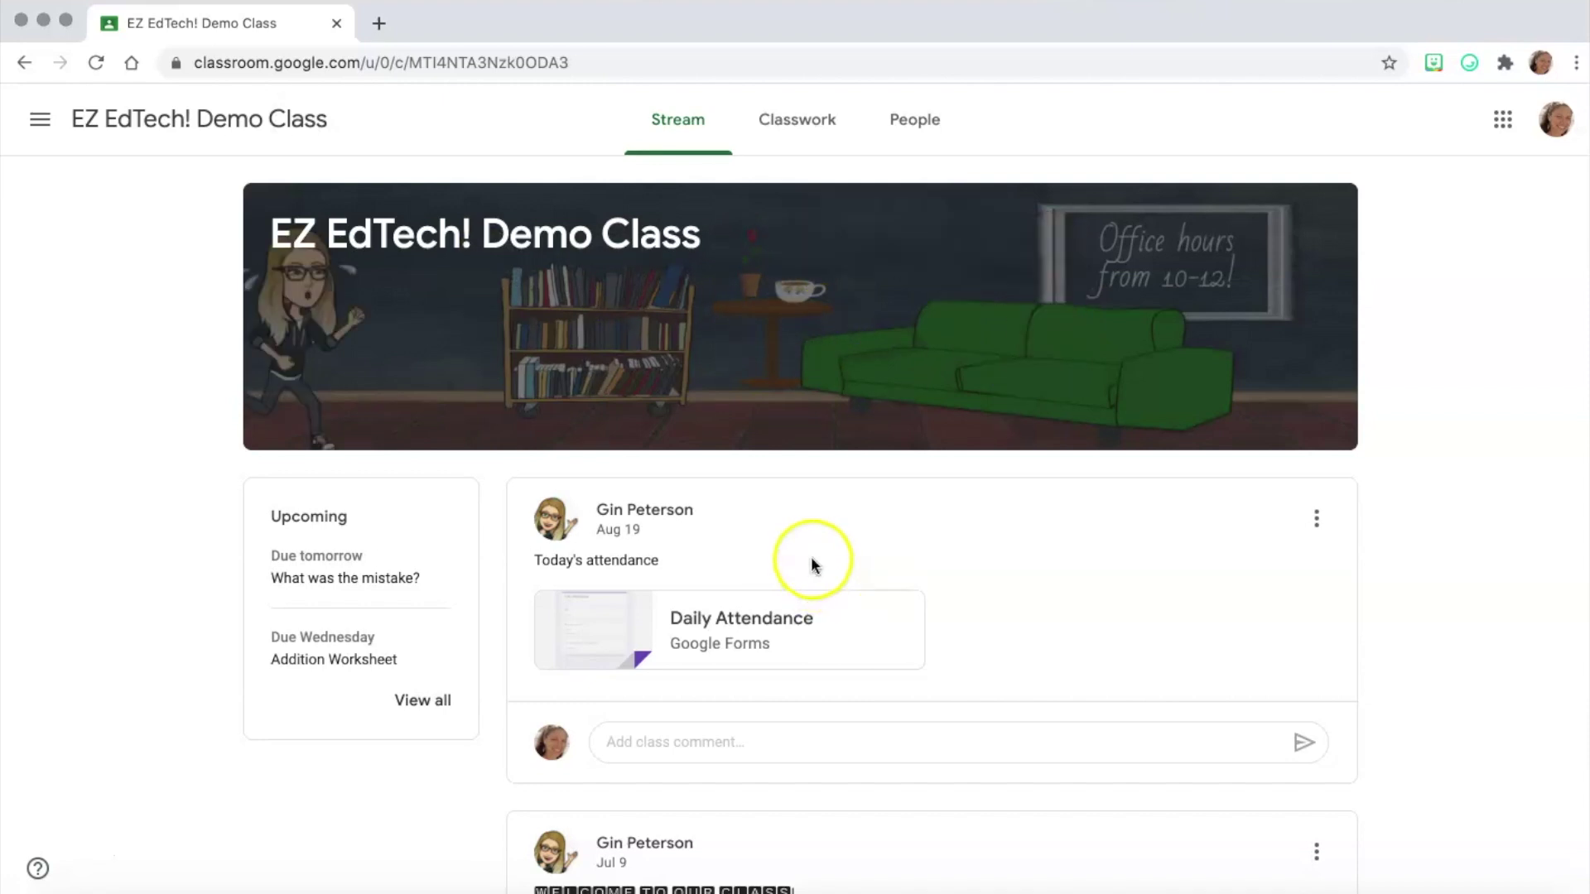
pyautogui.scroll(-3, 811, 560)
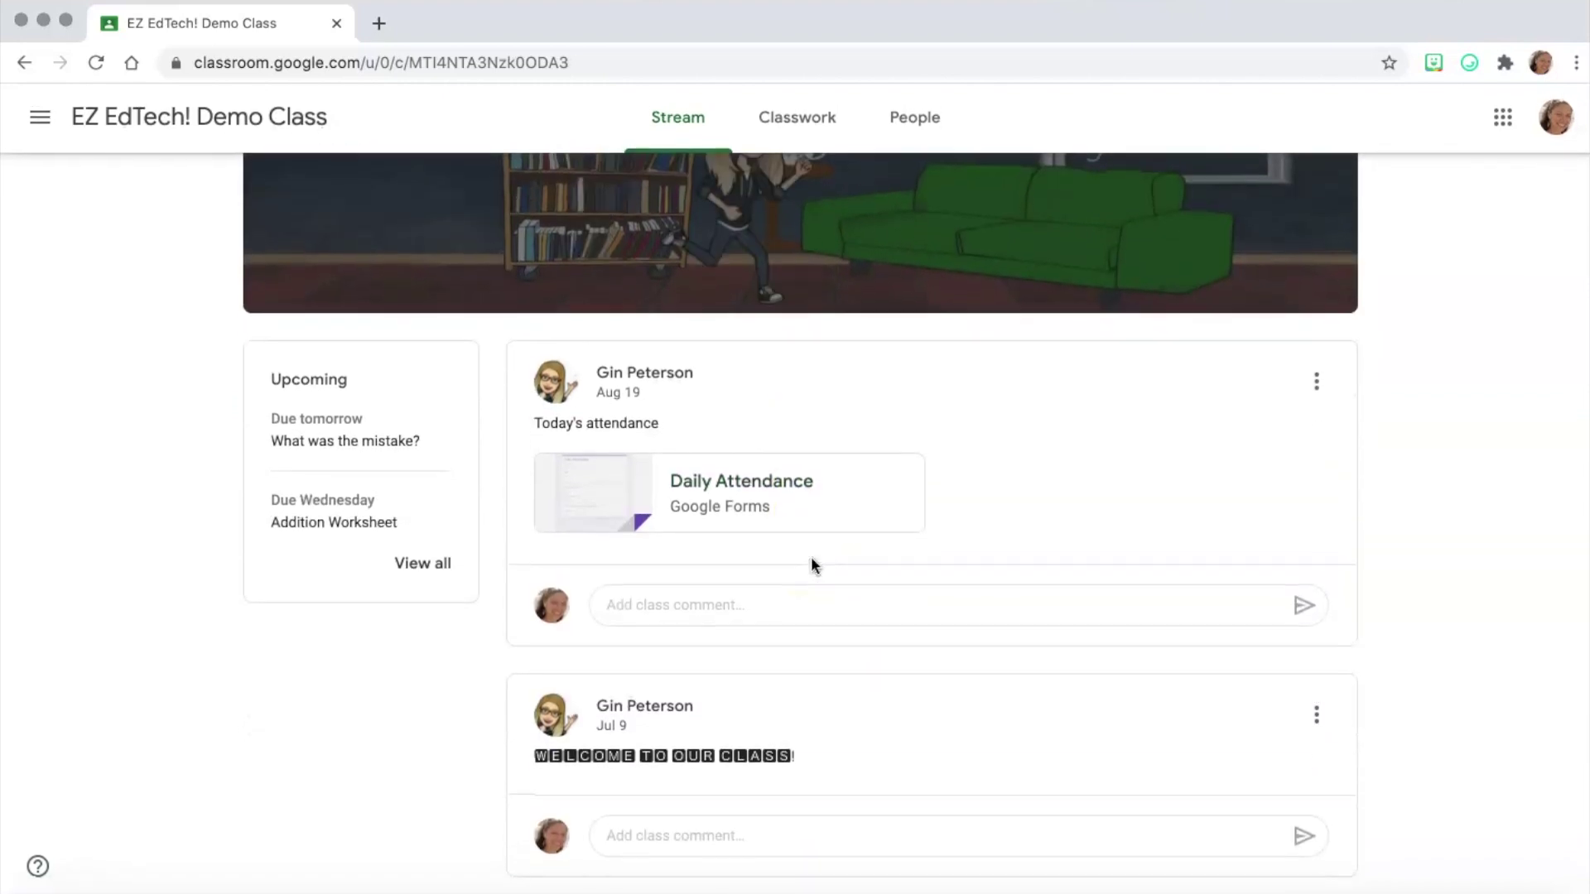
pyautogui.scroll(3, 811, 559)
pyautogui.scroll(-3, 812, 560)
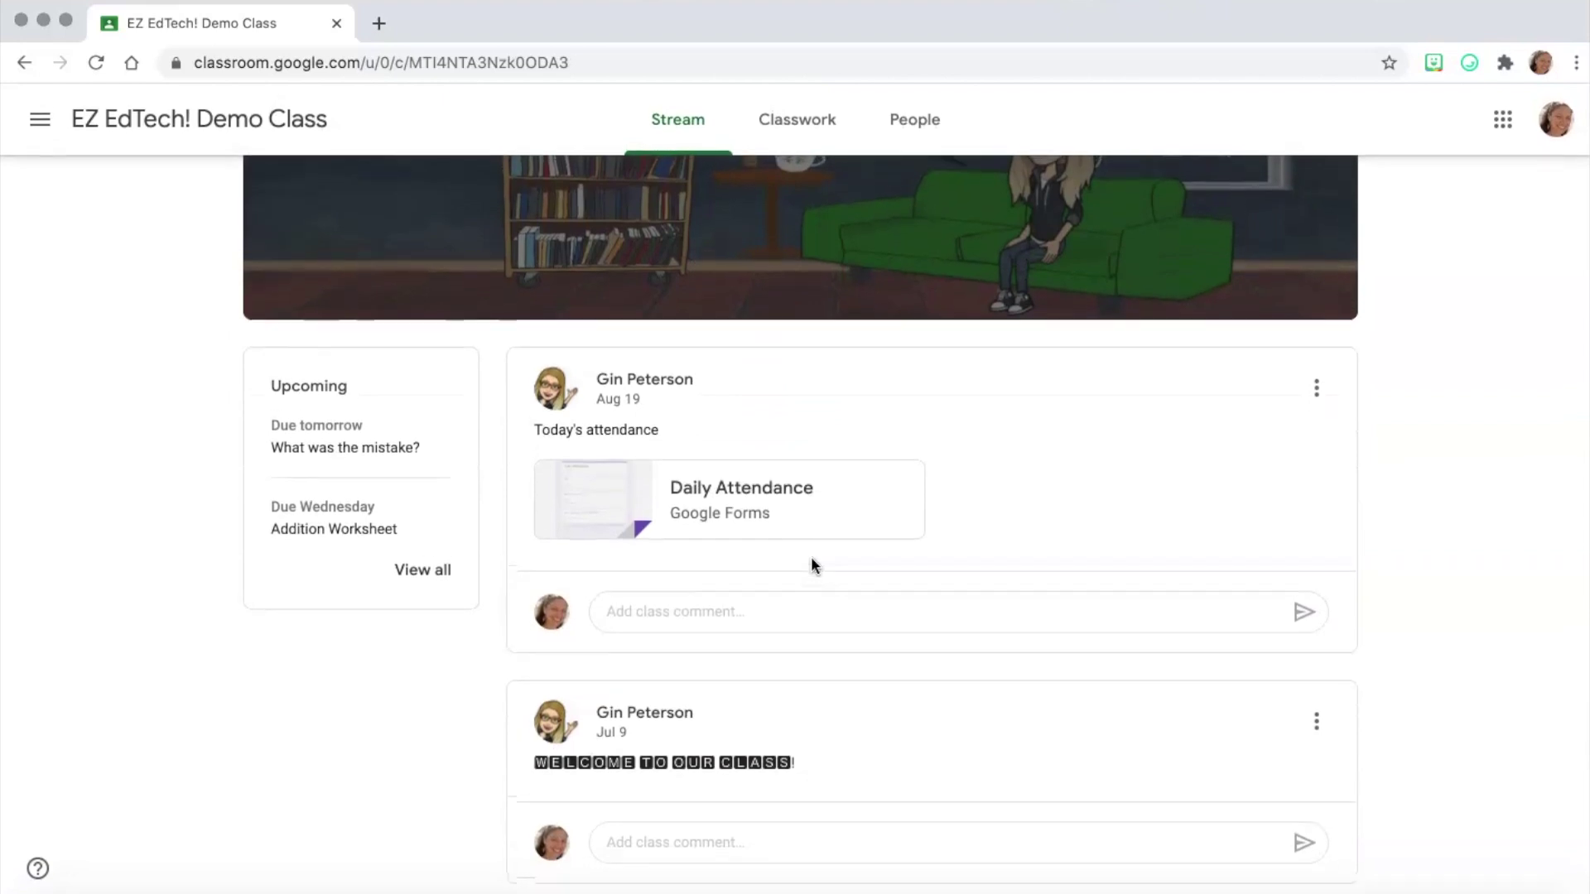
pyautogui.scroll(3, 812, 560)
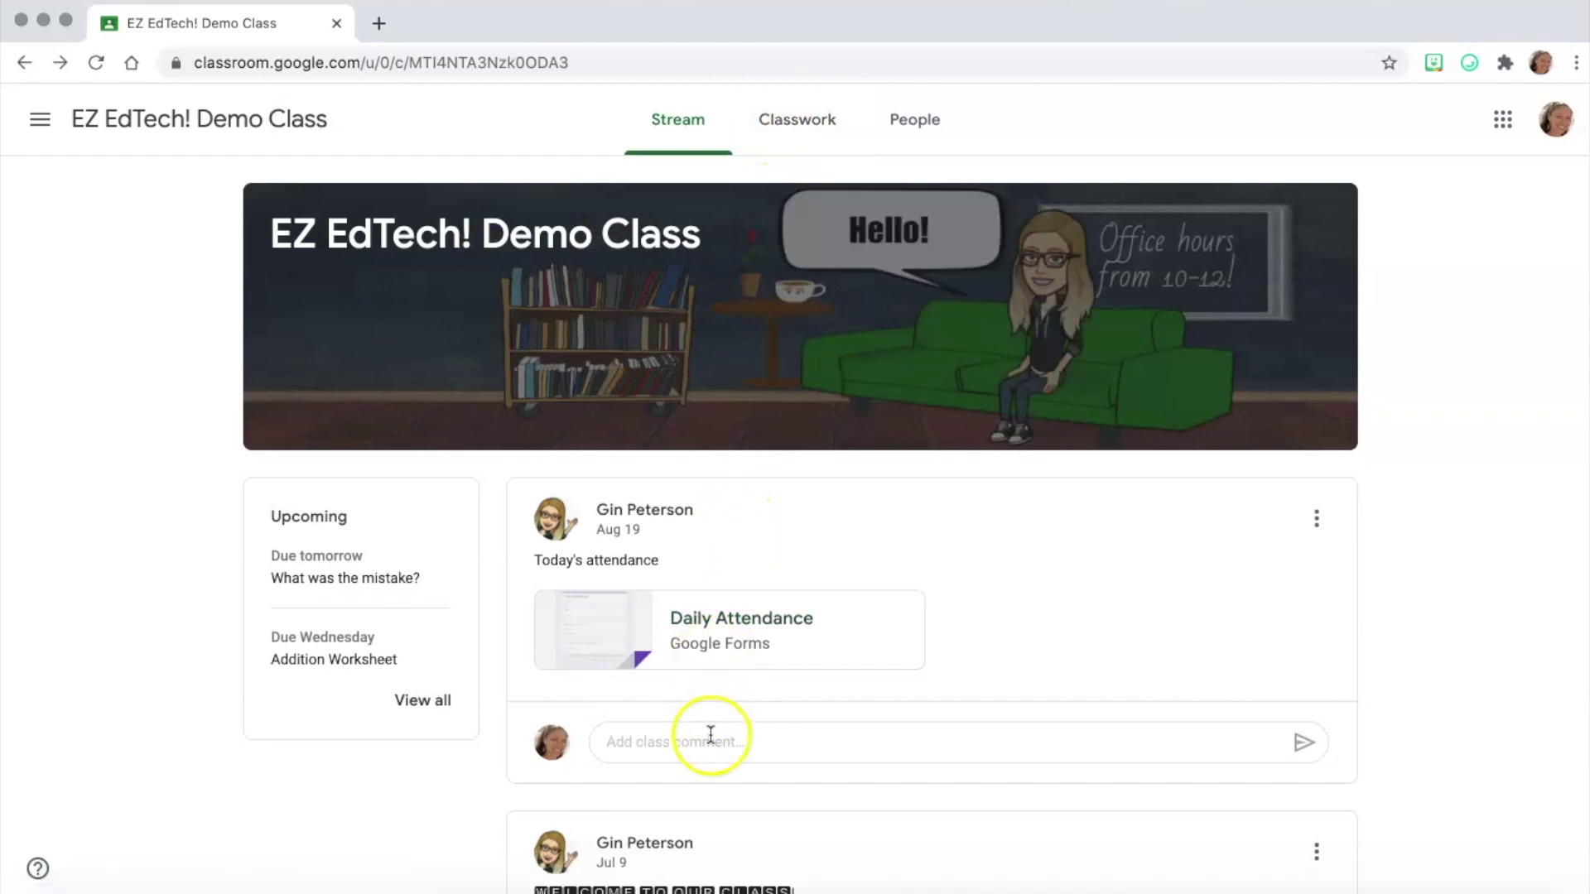
pyautogui.click(794, 148)
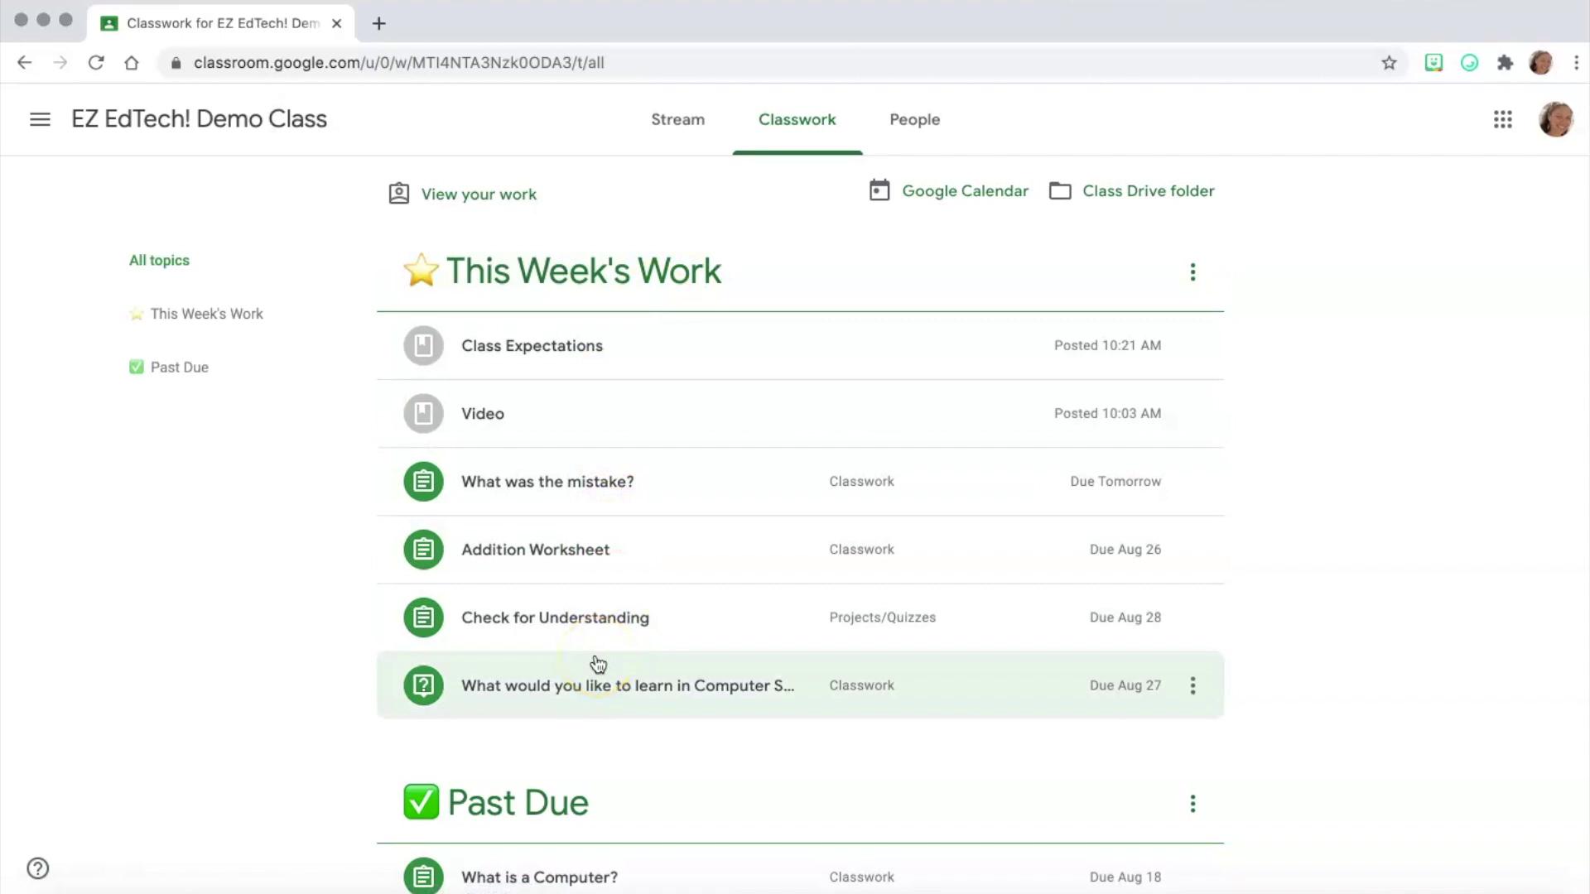
# Expand the Class Expectations post, view its Slides attachment, and close that tab.
pyautogui.click(530, 584)
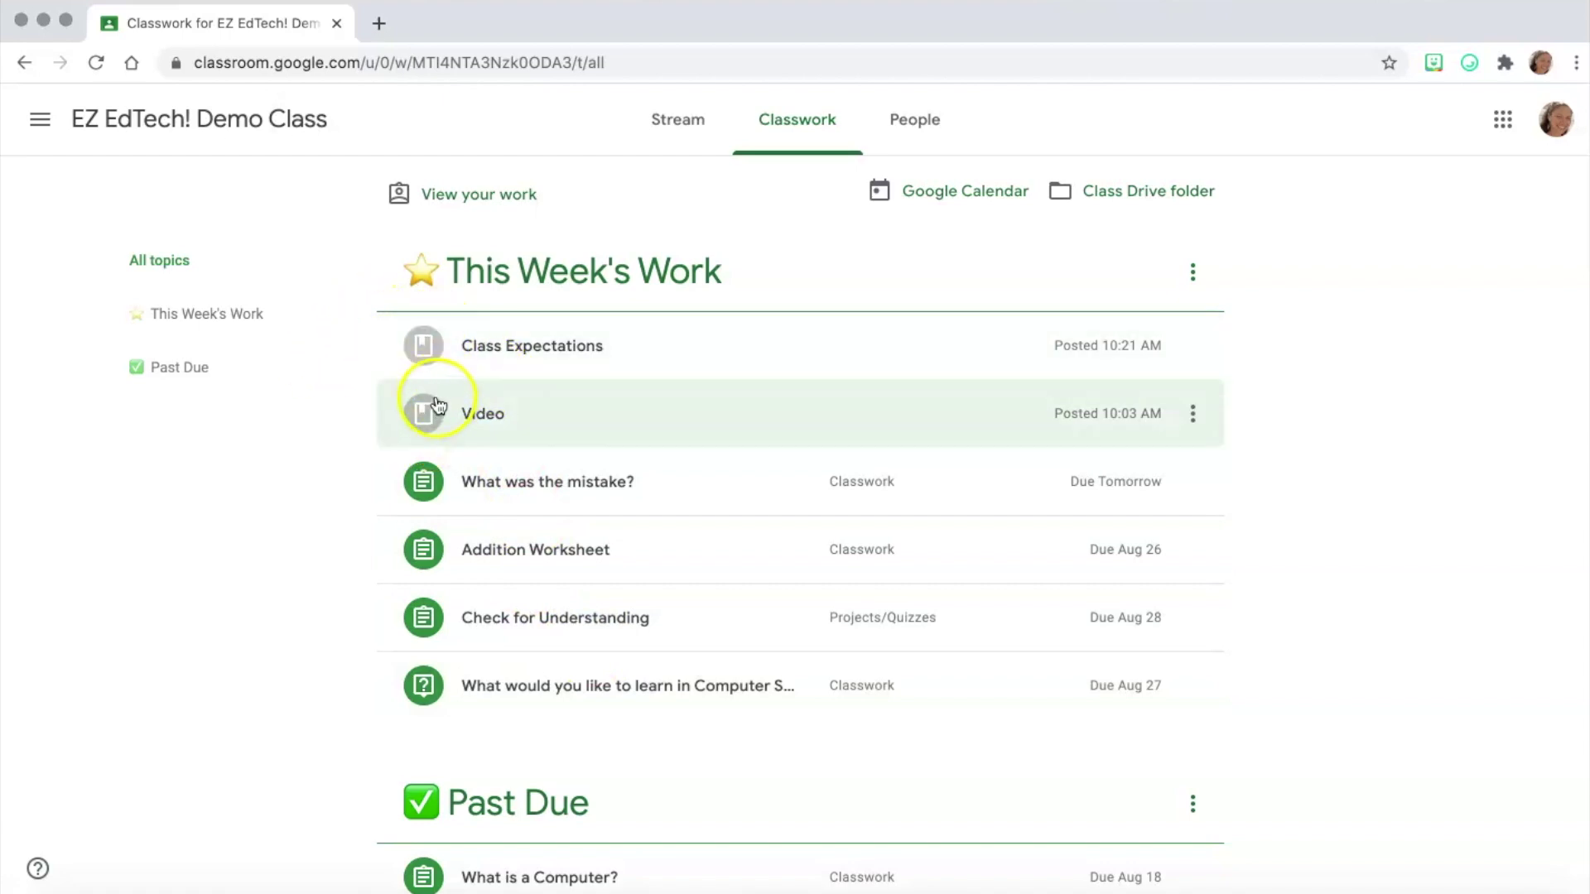
pyautogui.click(427, 358)
pyautogui.click(511, 505)
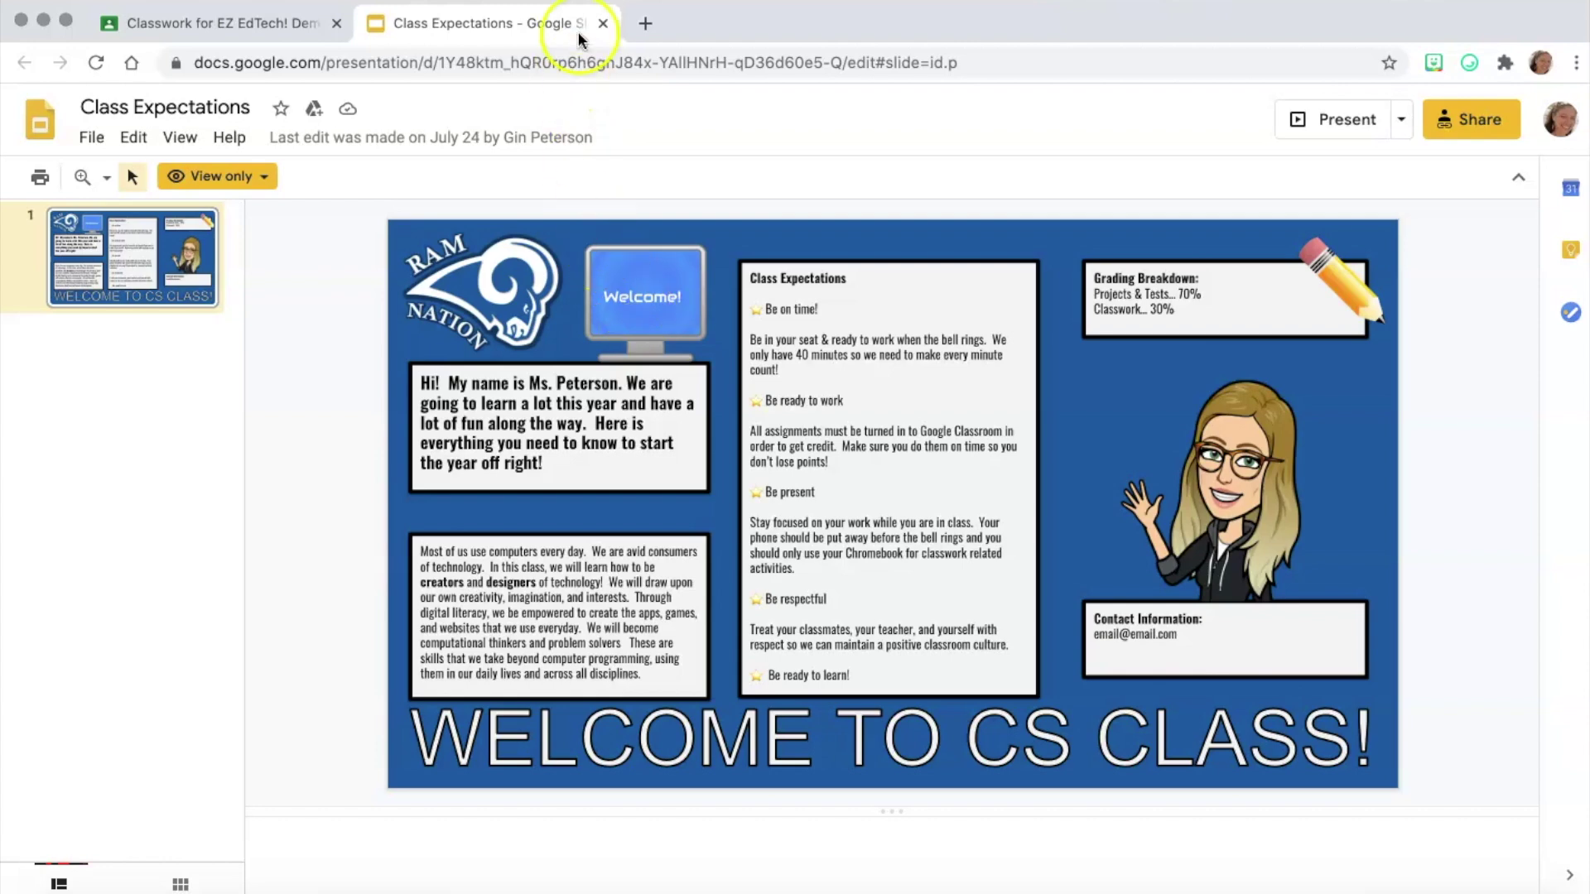
pyautogui.click(602, 24)
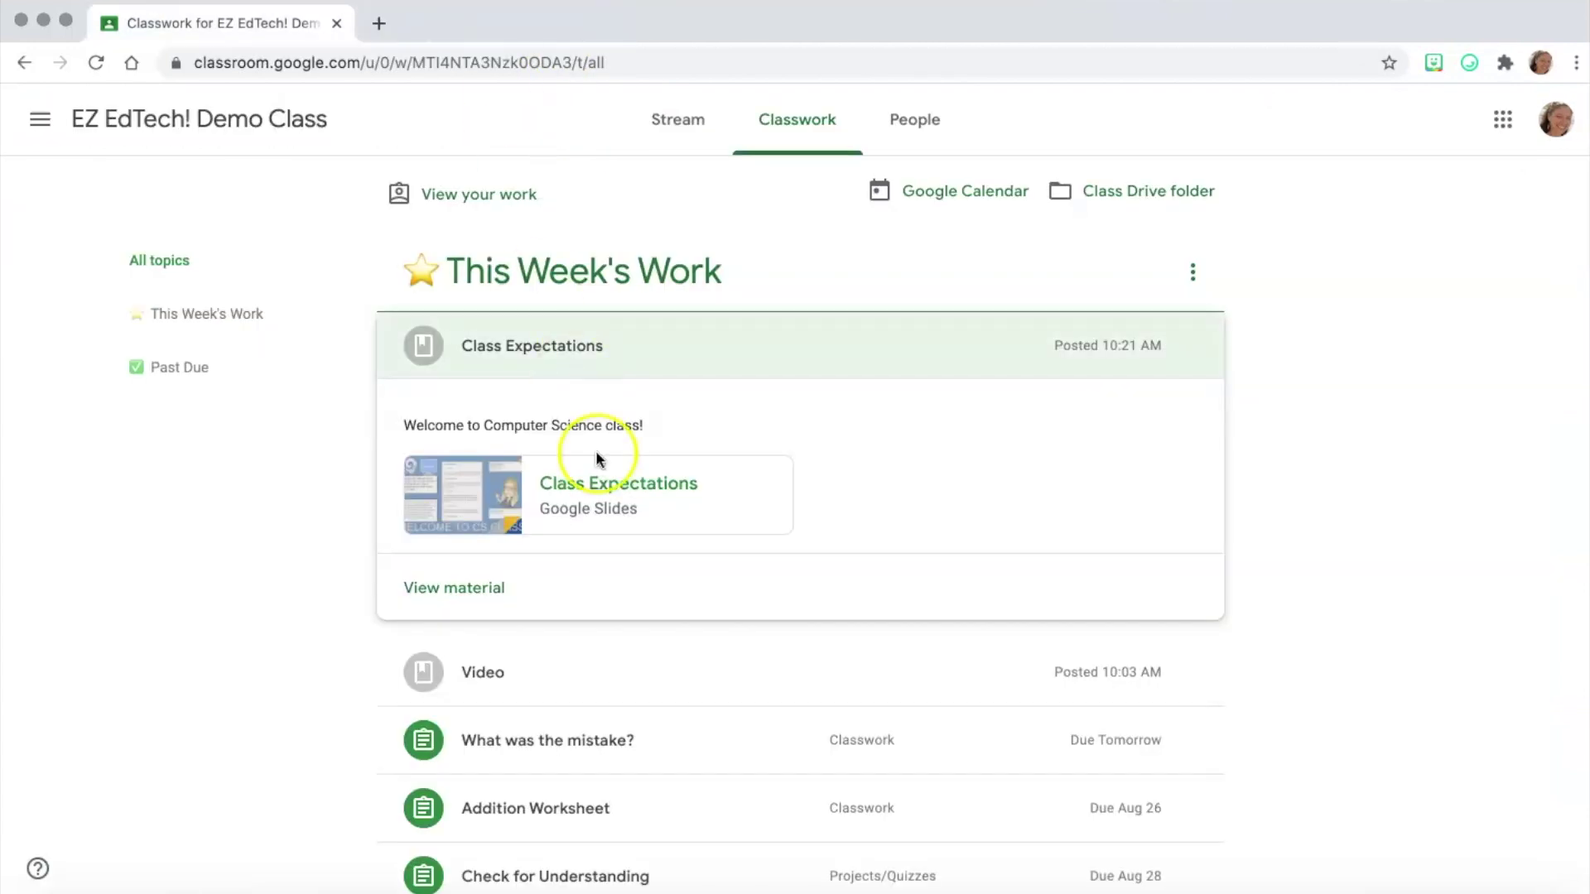
# Expand the Video post, then expand the 'What was the mistake?' assignment.
pyautogui.click(534, 675)
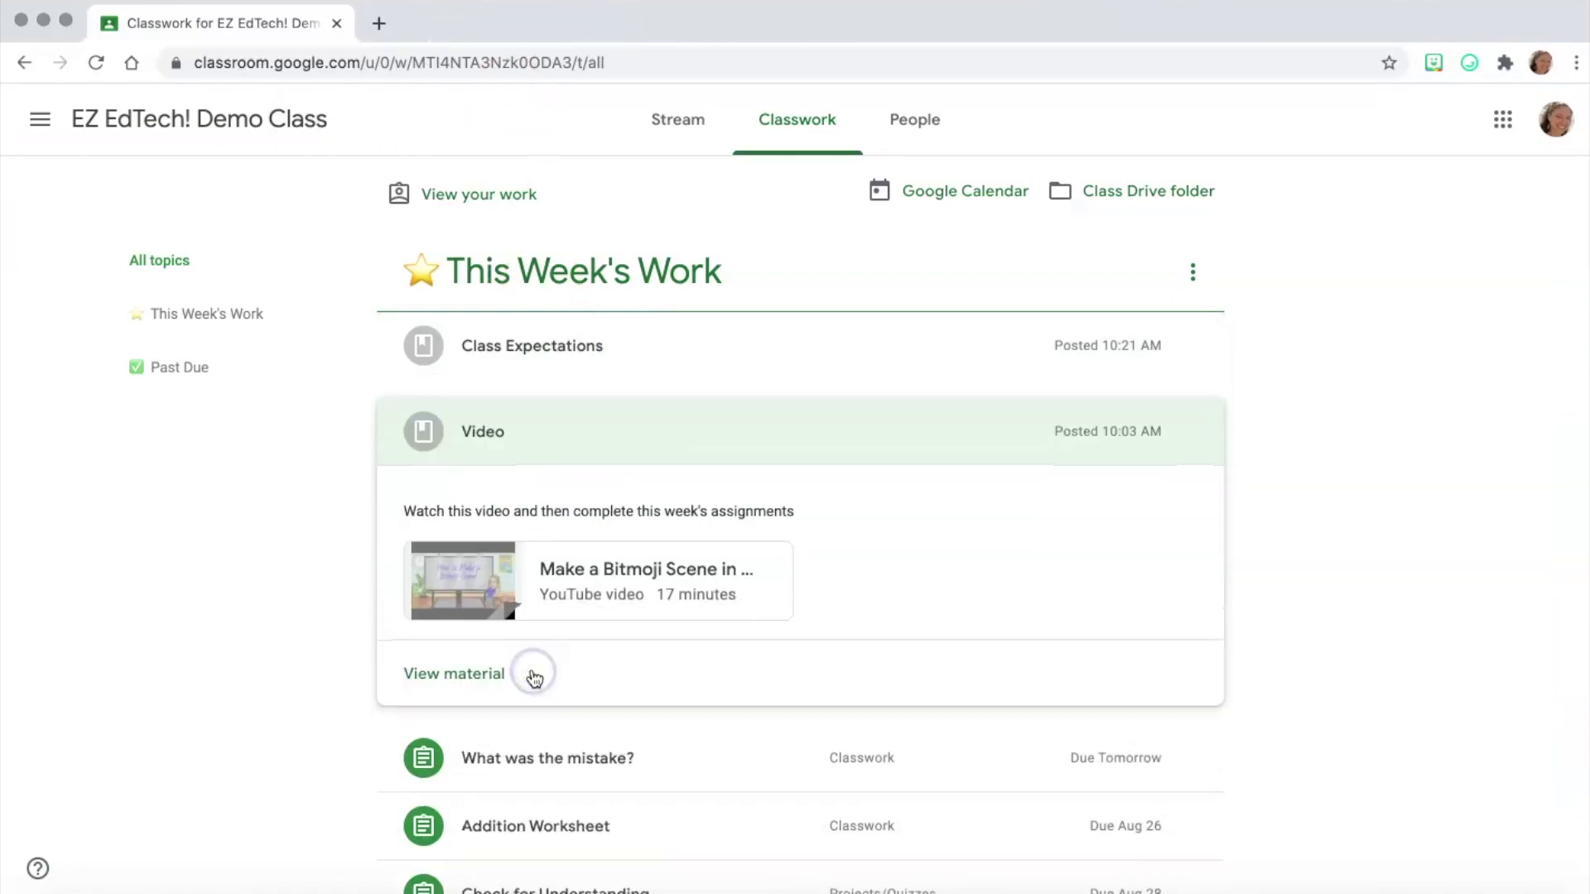
pyautogui.scroll(-2, 530, 672)
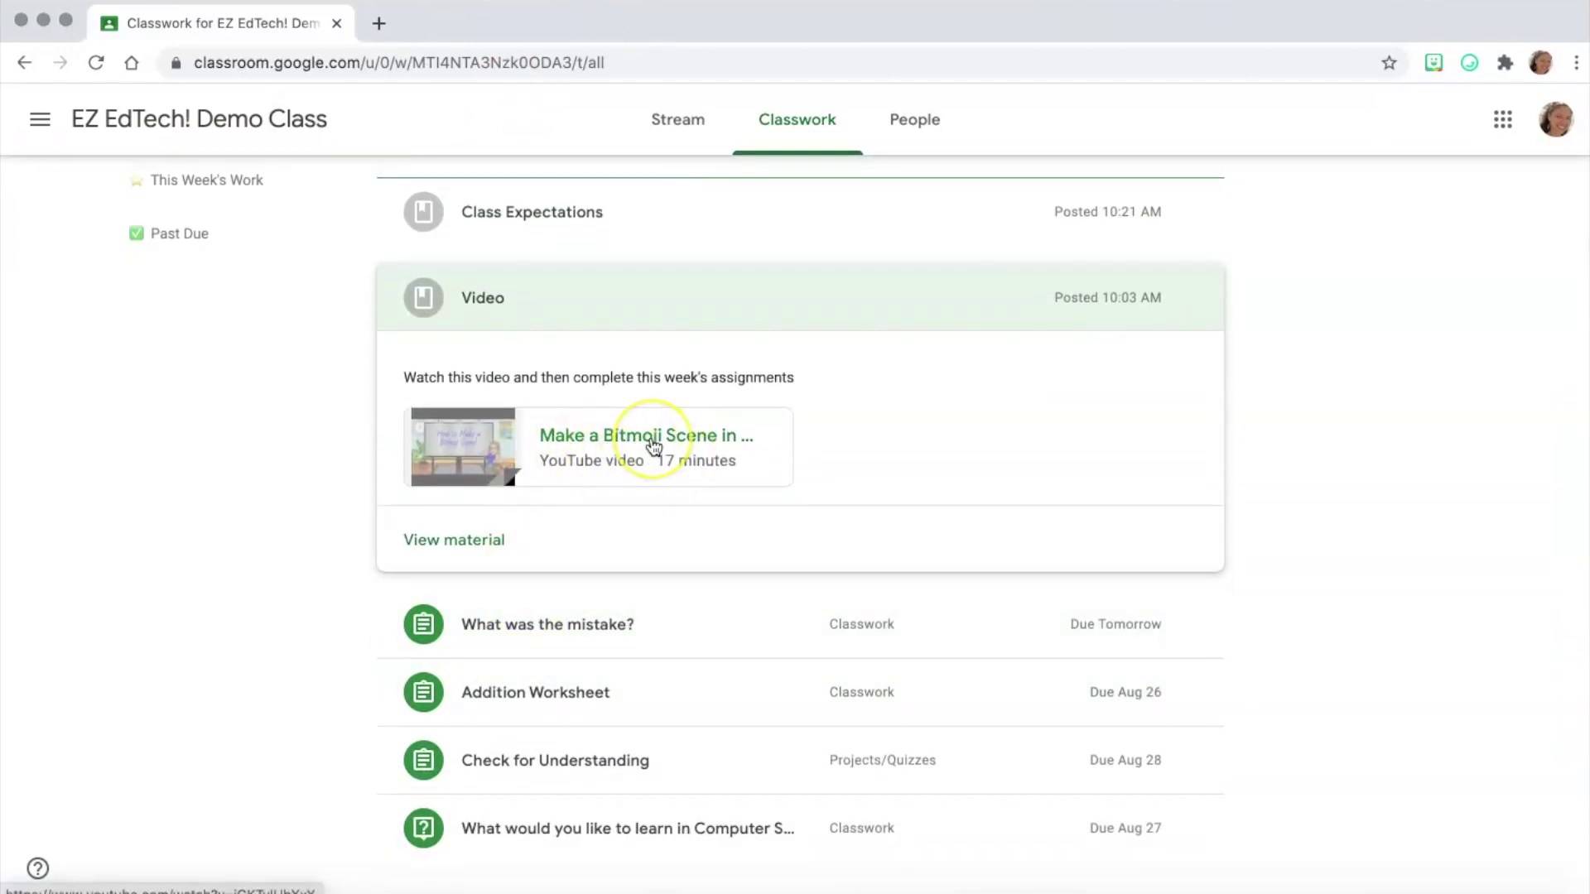
pyautogui.click(319, 421)
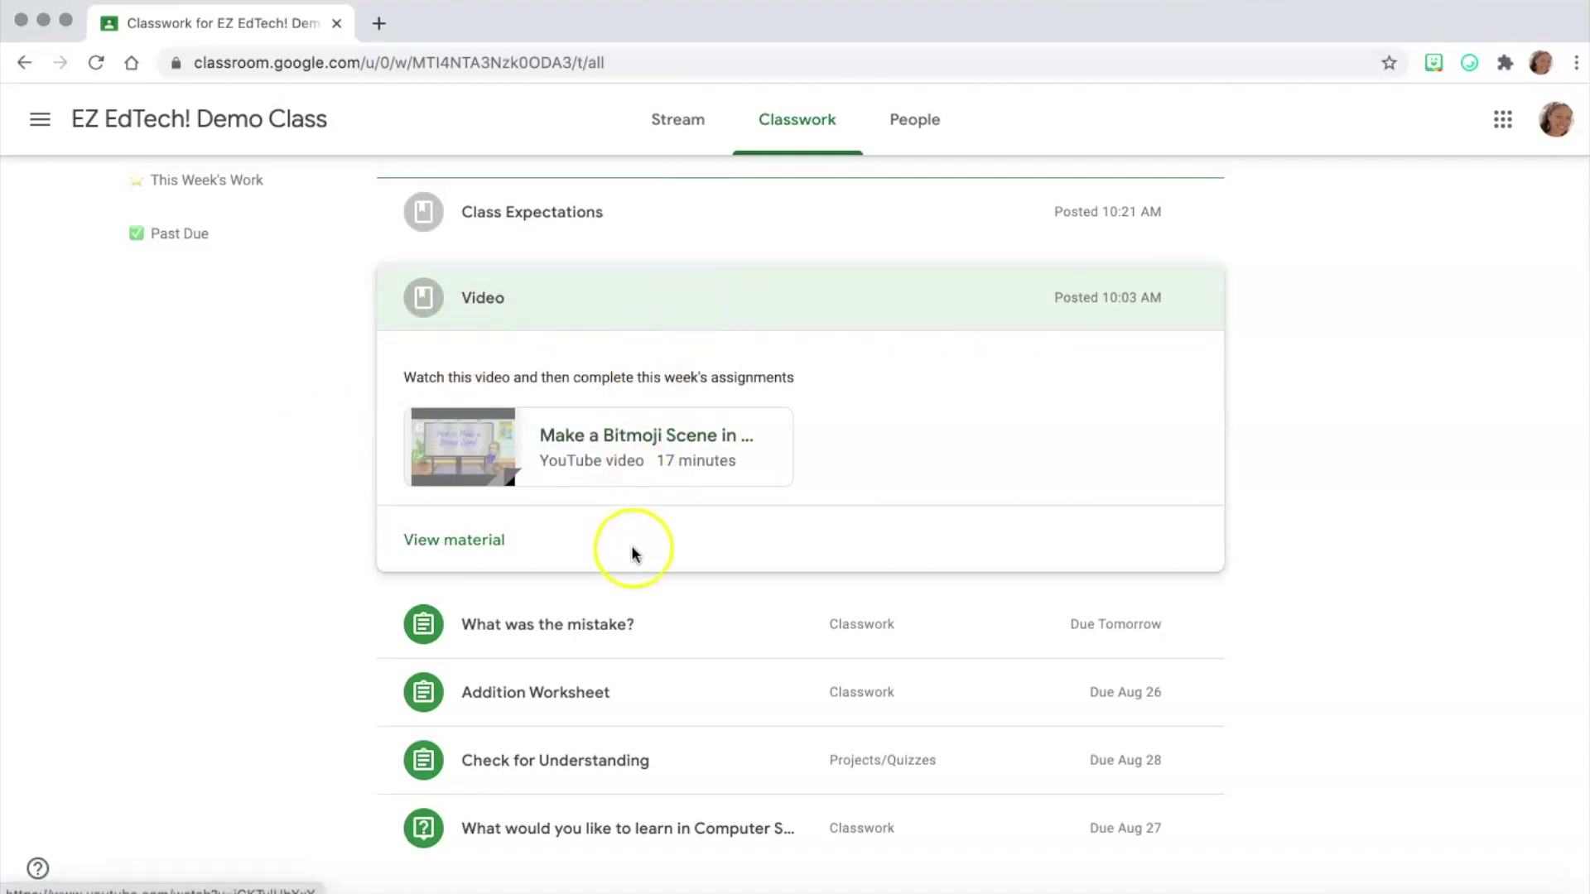
pyautogui.scroll(-2, 631, 551)
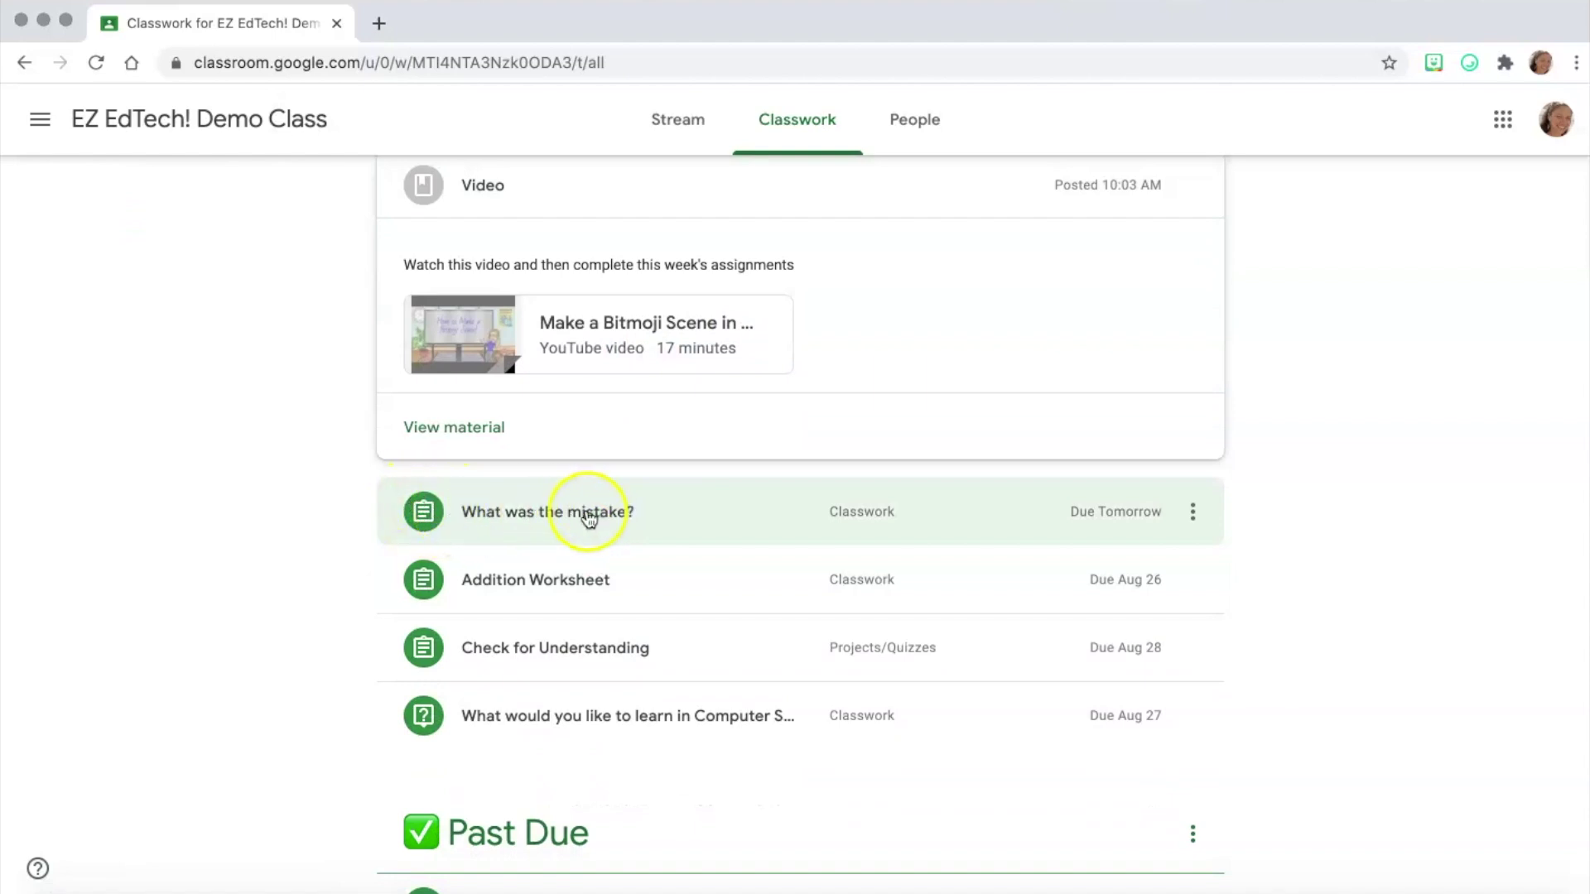
pyautogui.click(559, 517)
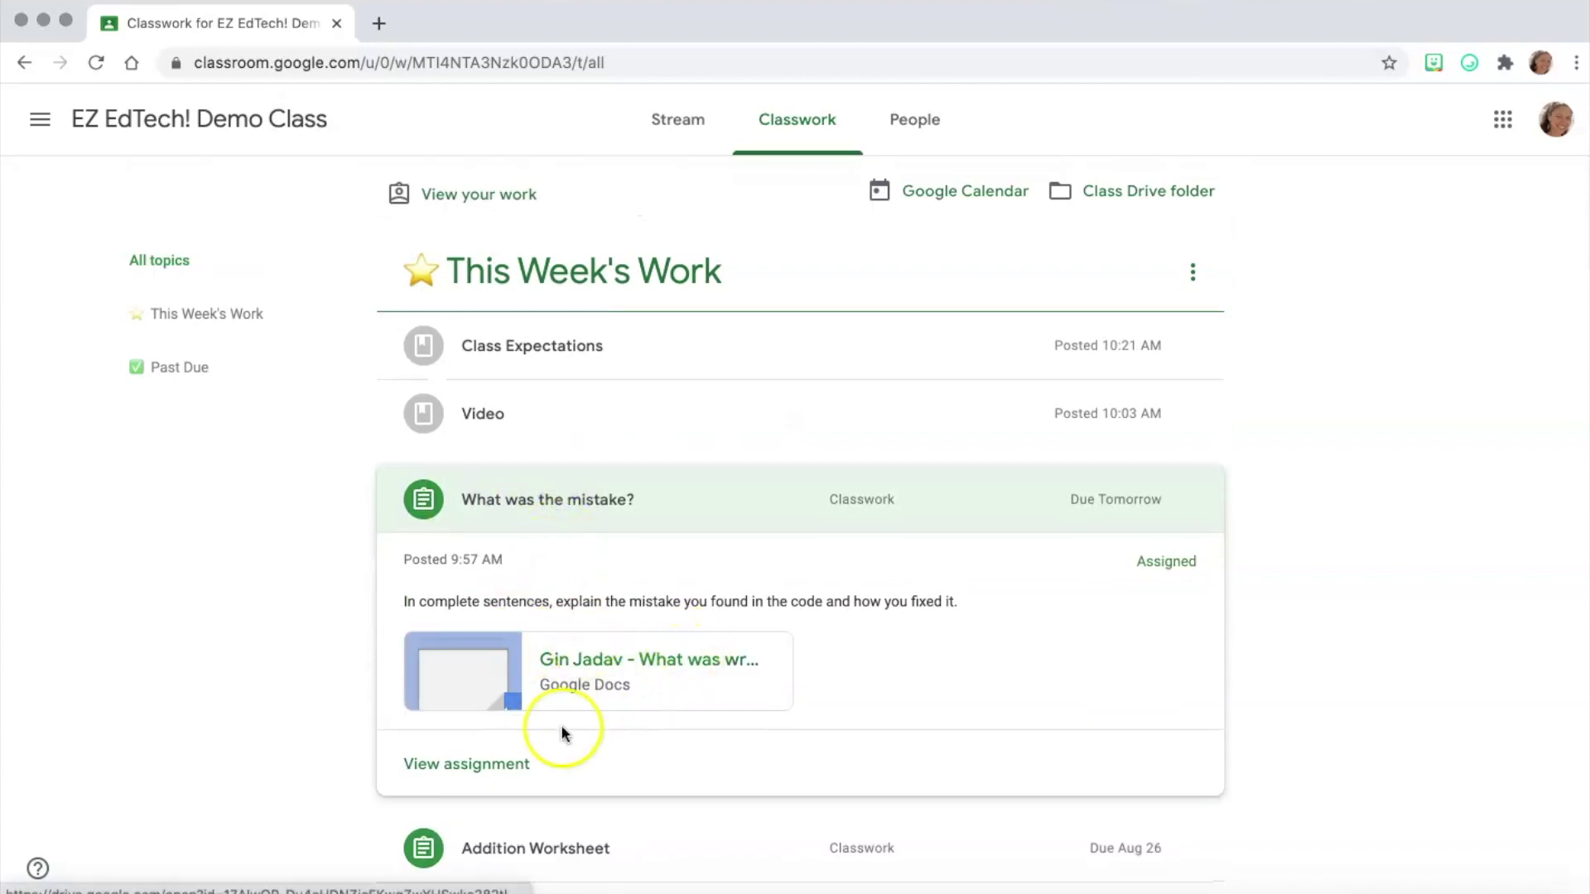
# Open the assignment's details and its attached 'What was wrong with the code?' Google Doc.
pyautogui.click(462, 769)
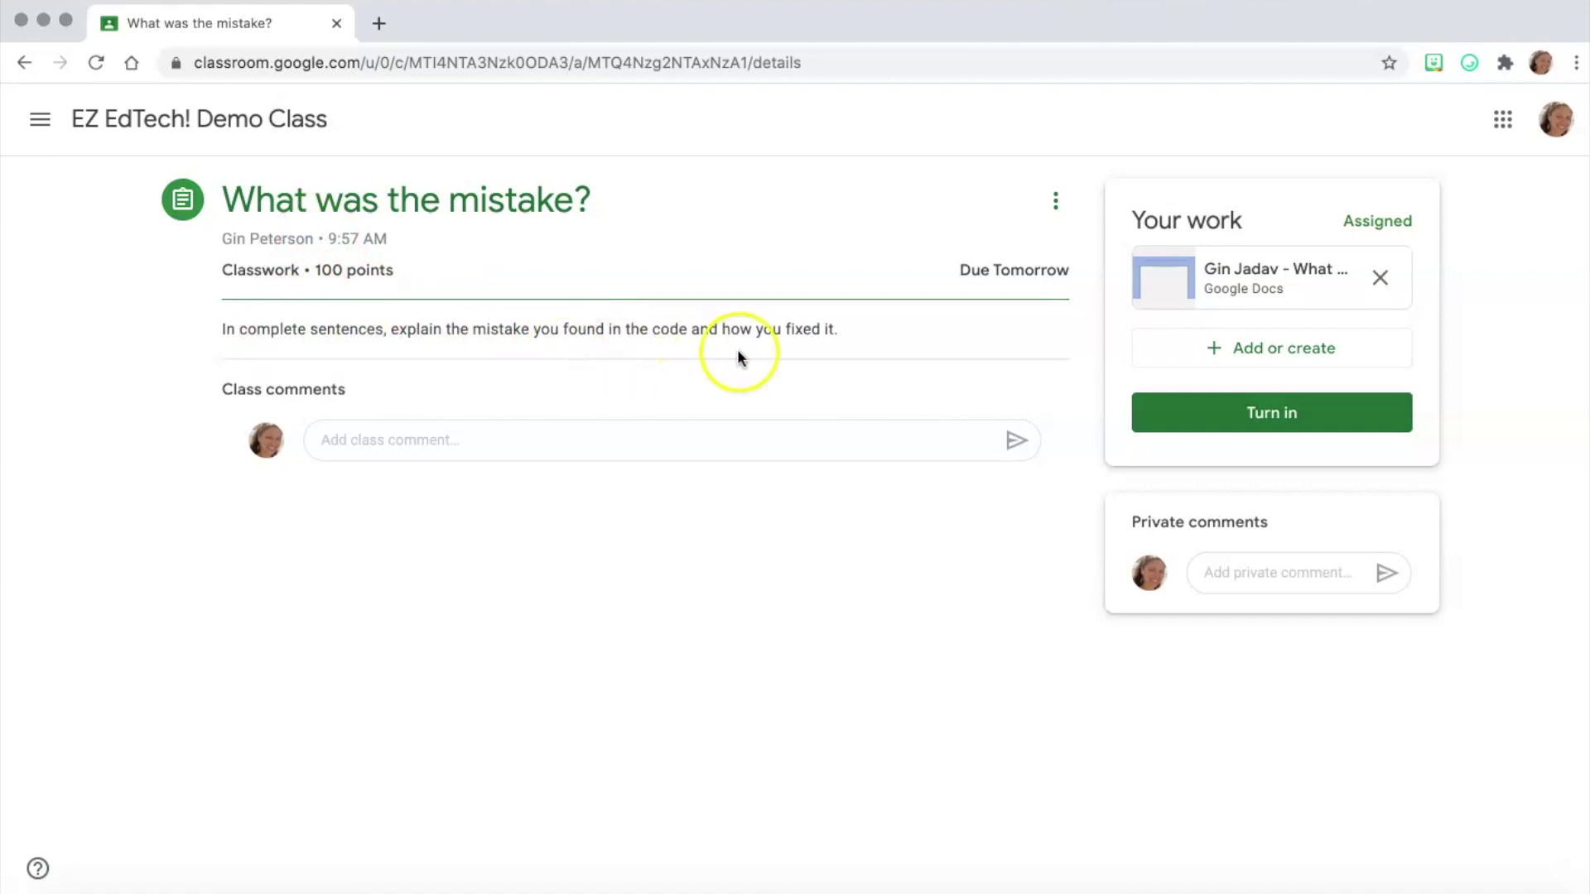
pyautogui.click(1233, 280)
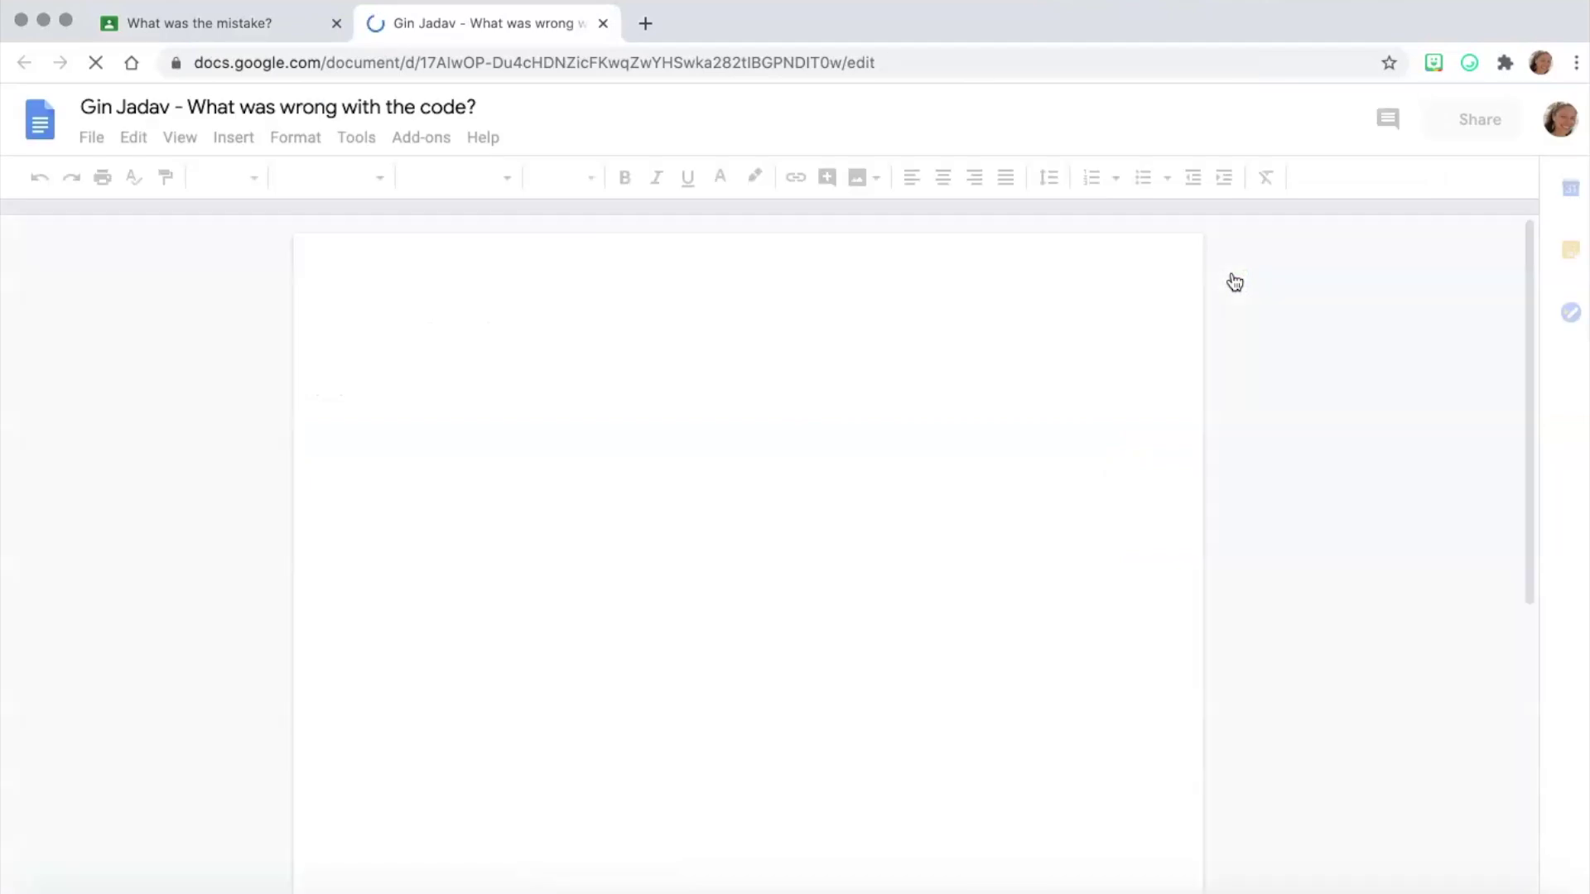
# Write in the Doc that the if statement moved from line 13 to line 11, then start turning in.
pyautogui.click(568, 558)
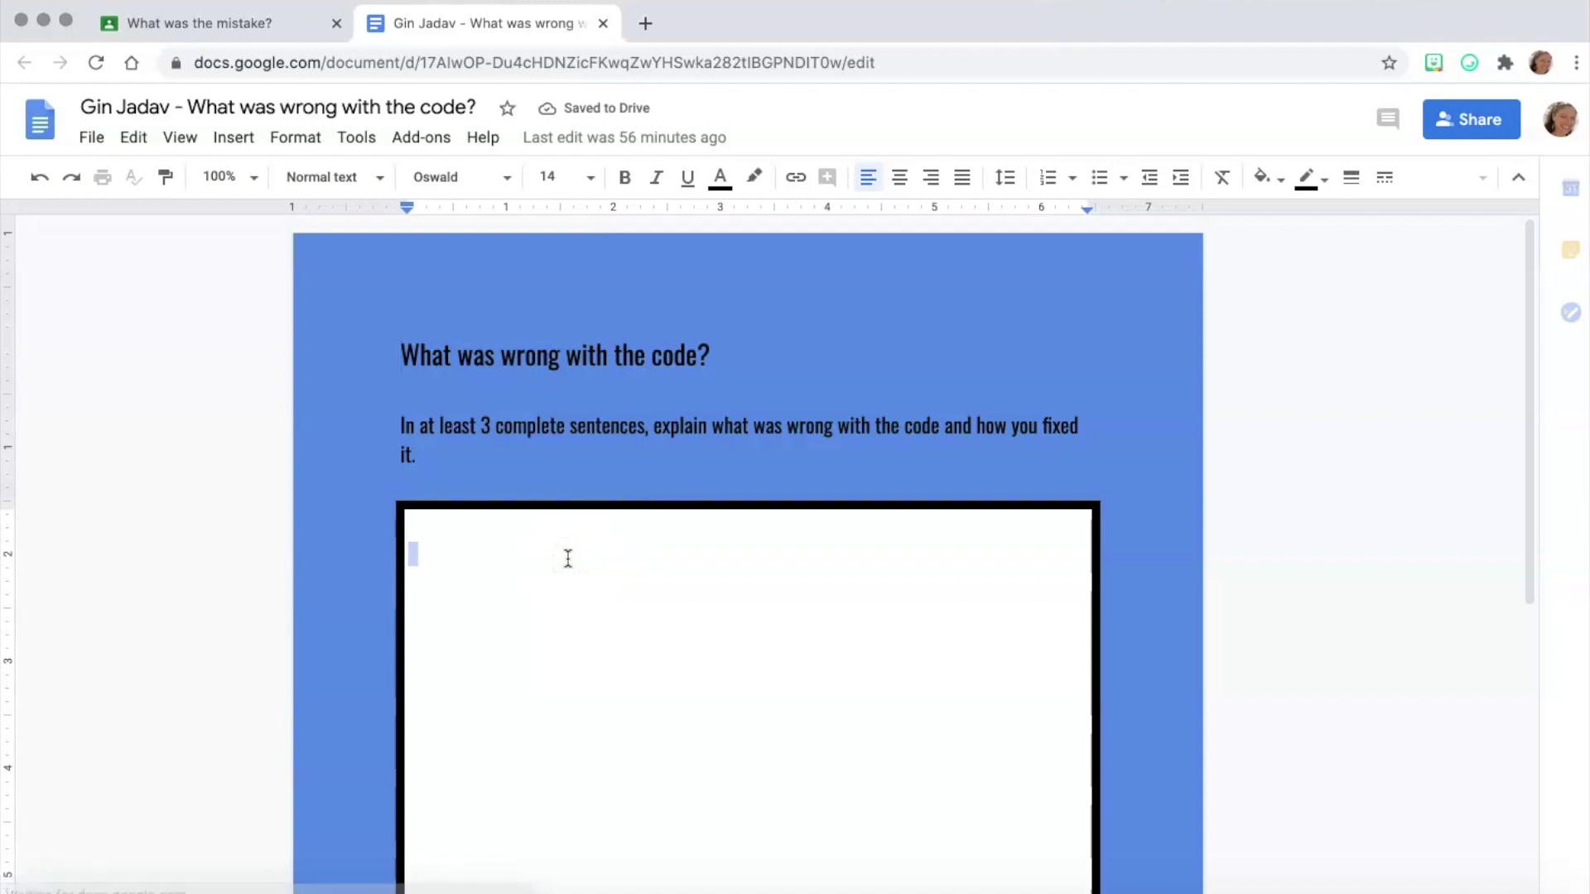
pyautogui.write('I found that the if s')
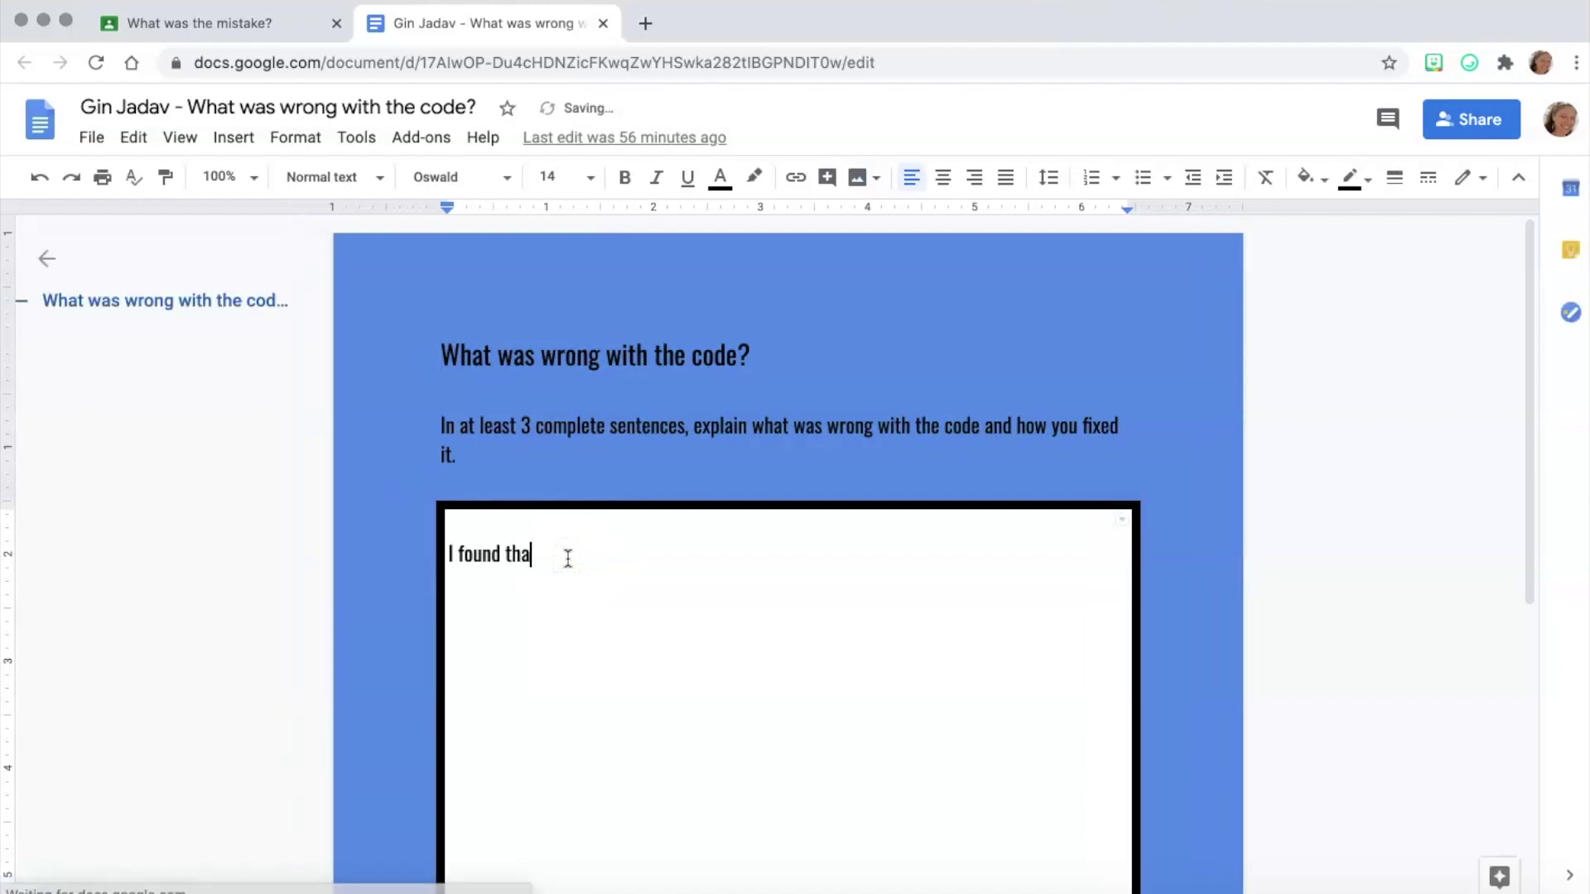
pyautogui.write('e')
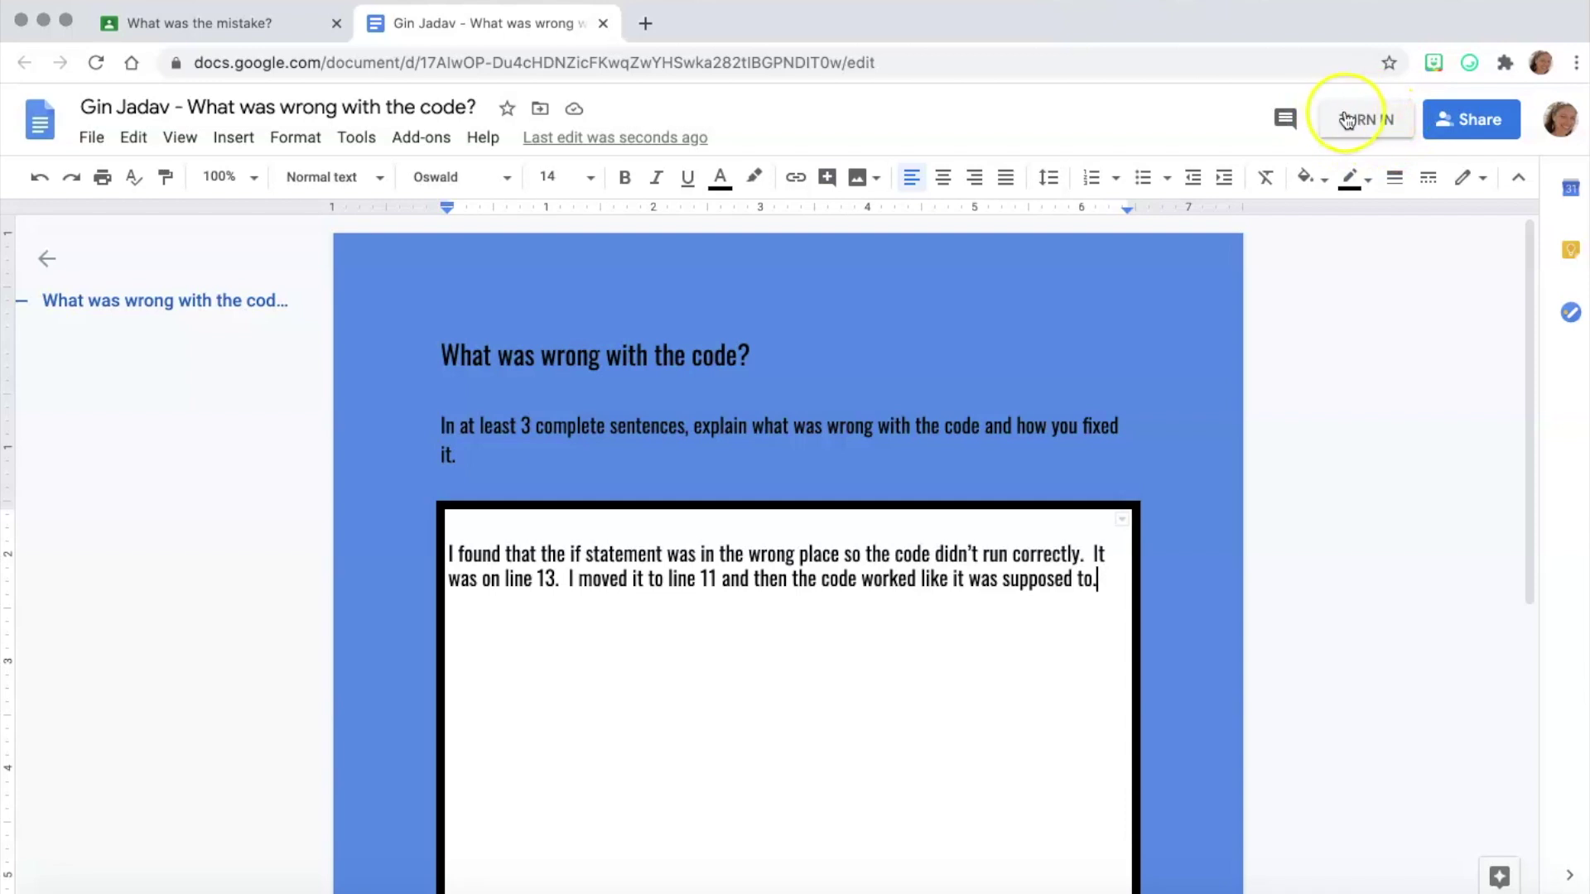
pyautogui.click(1347, 121)
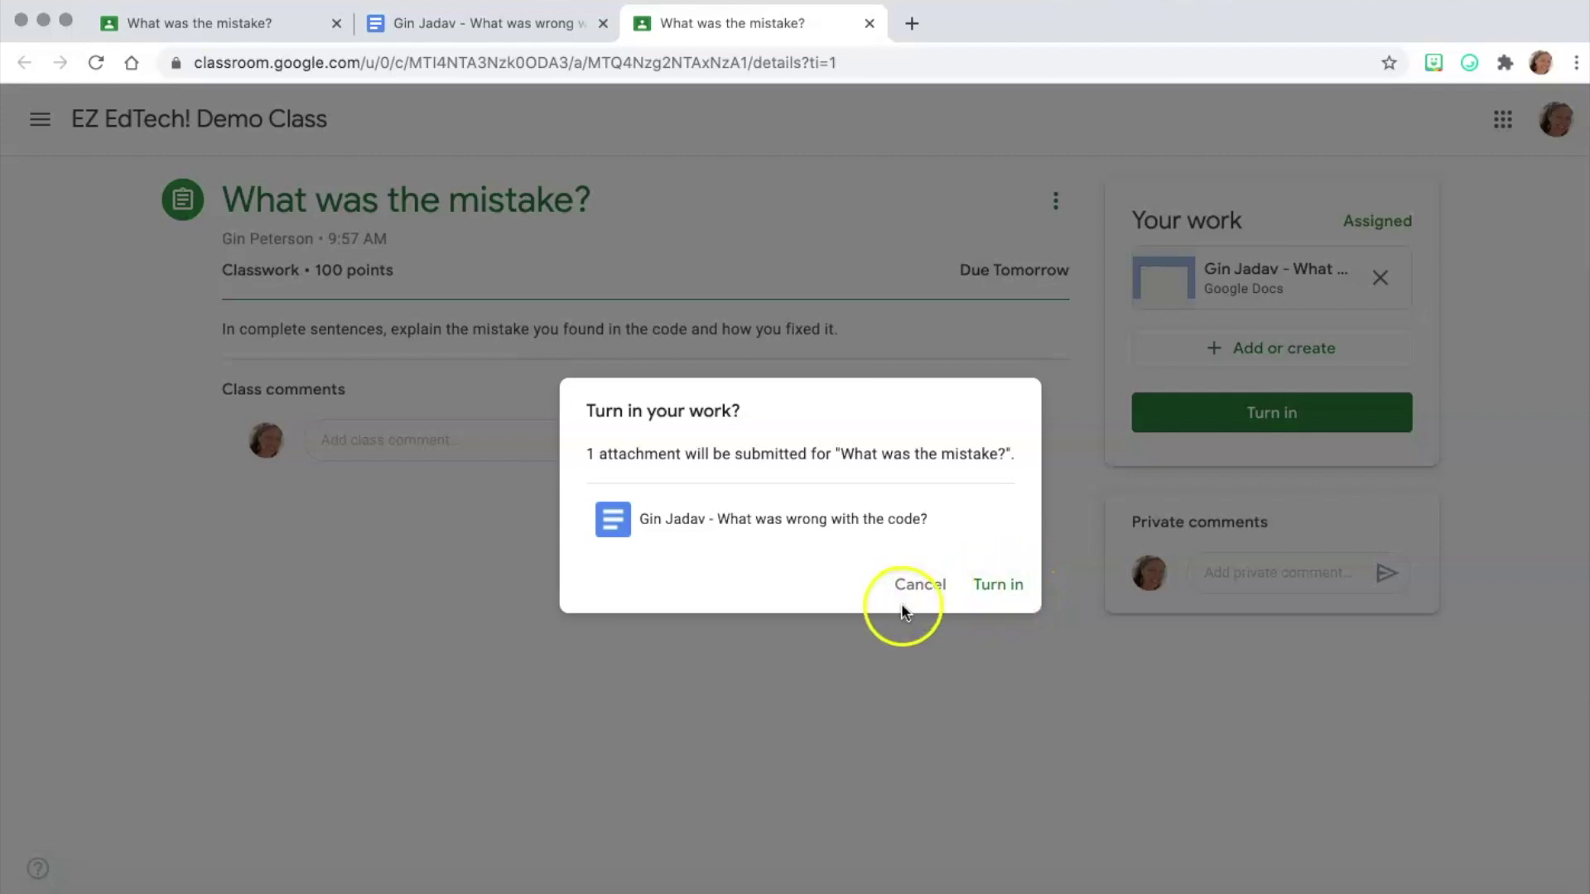
# Confirm Turn in, open the private comment field, and close the extra assignment and Docs tabs.
pyautogui.click(1000, 585)
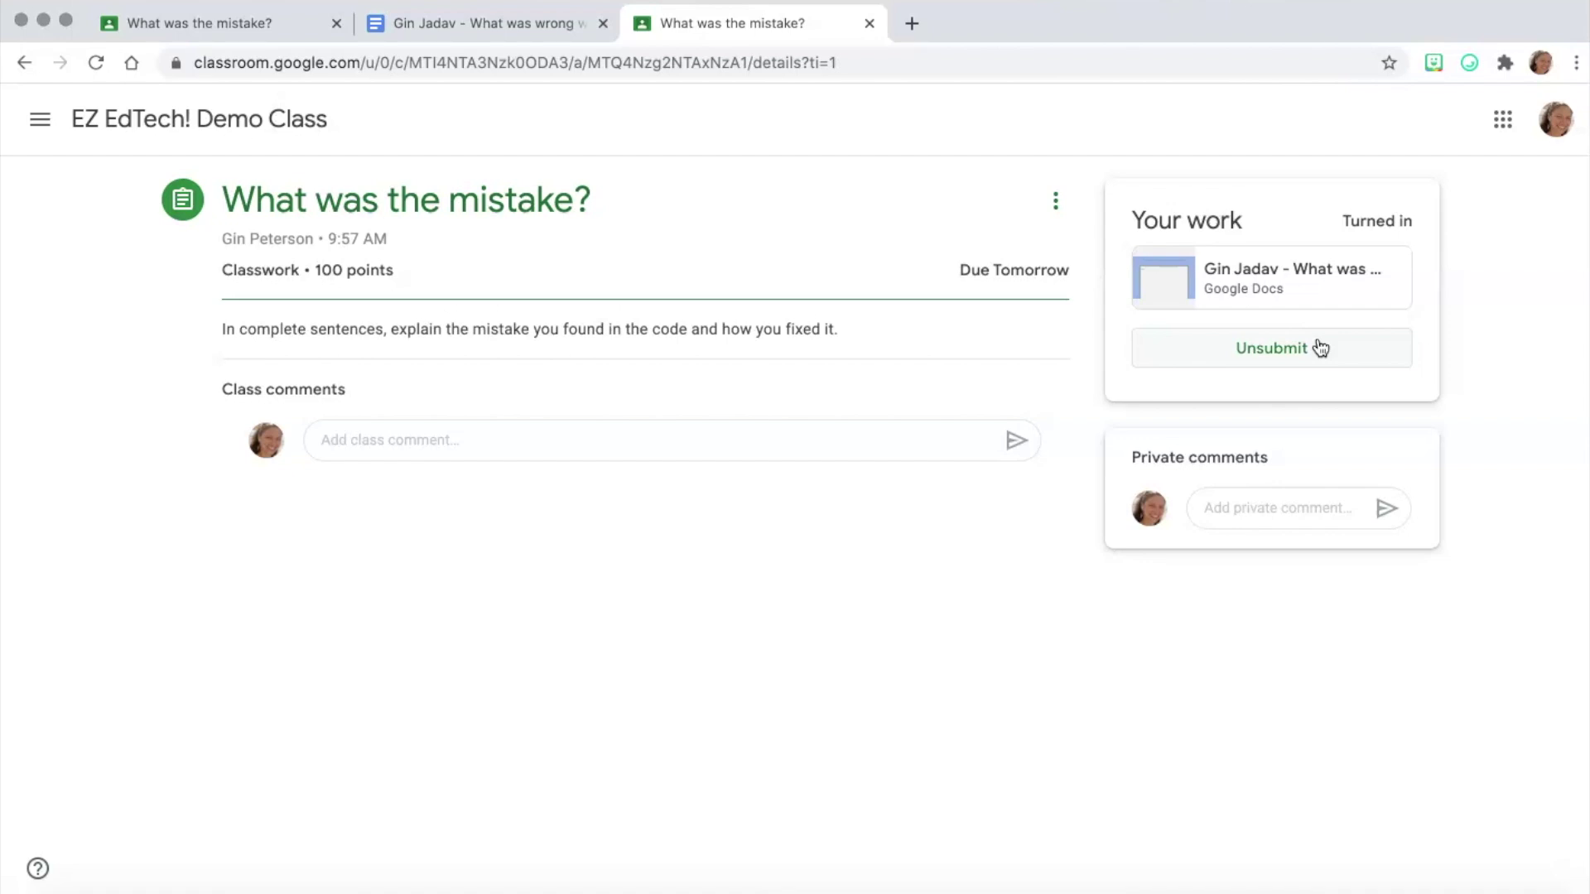
pyautogui.click(1235, 511)
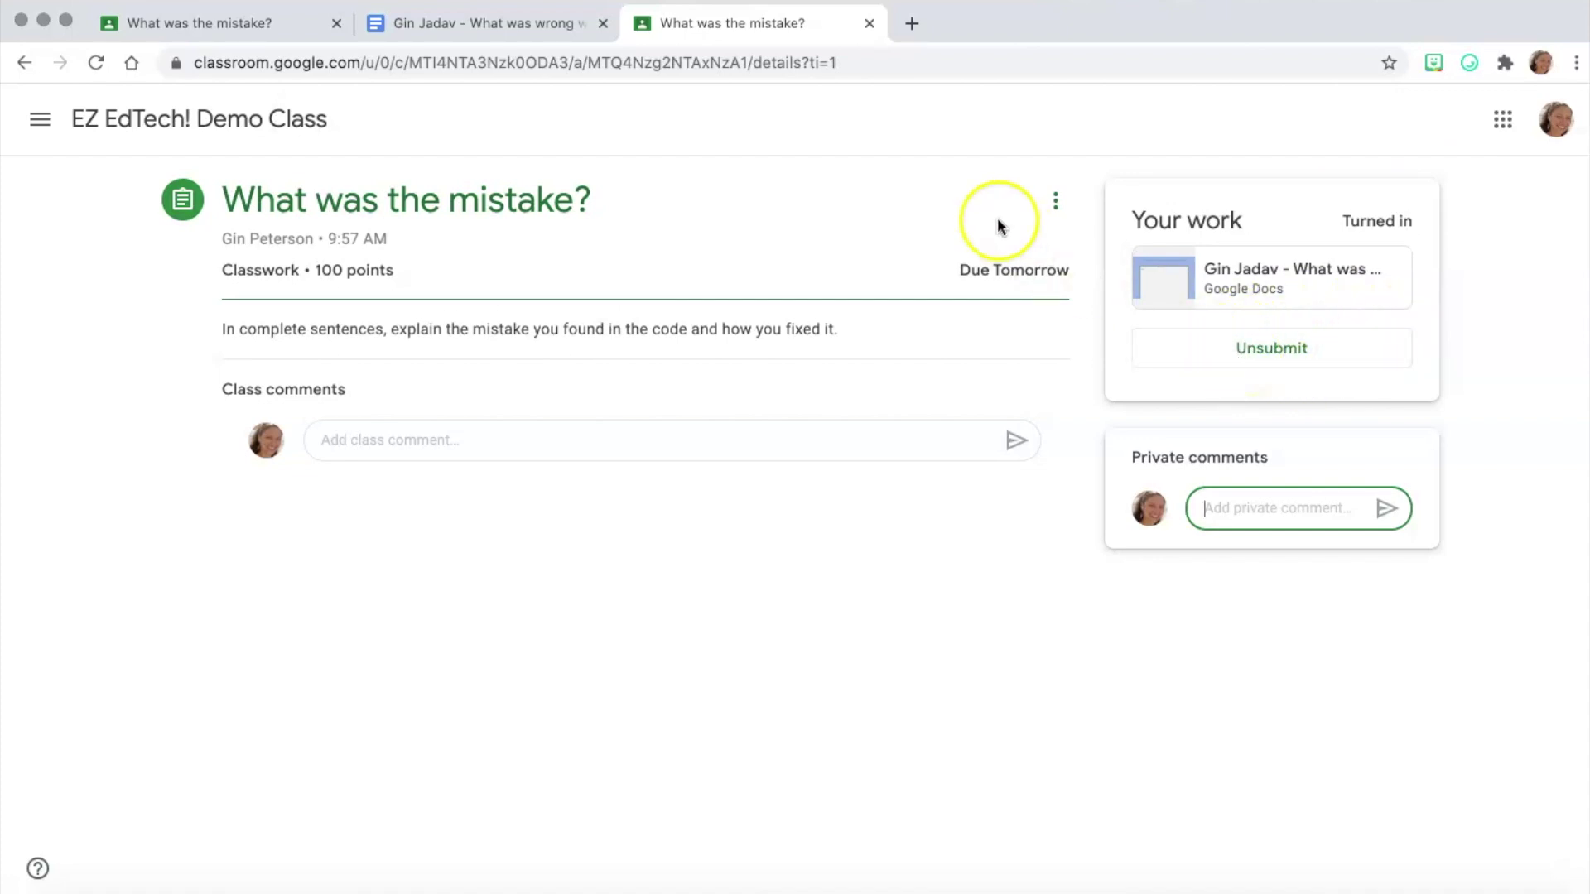
pyautogui.click(868, 24)
pyautogui.click(602, 23)
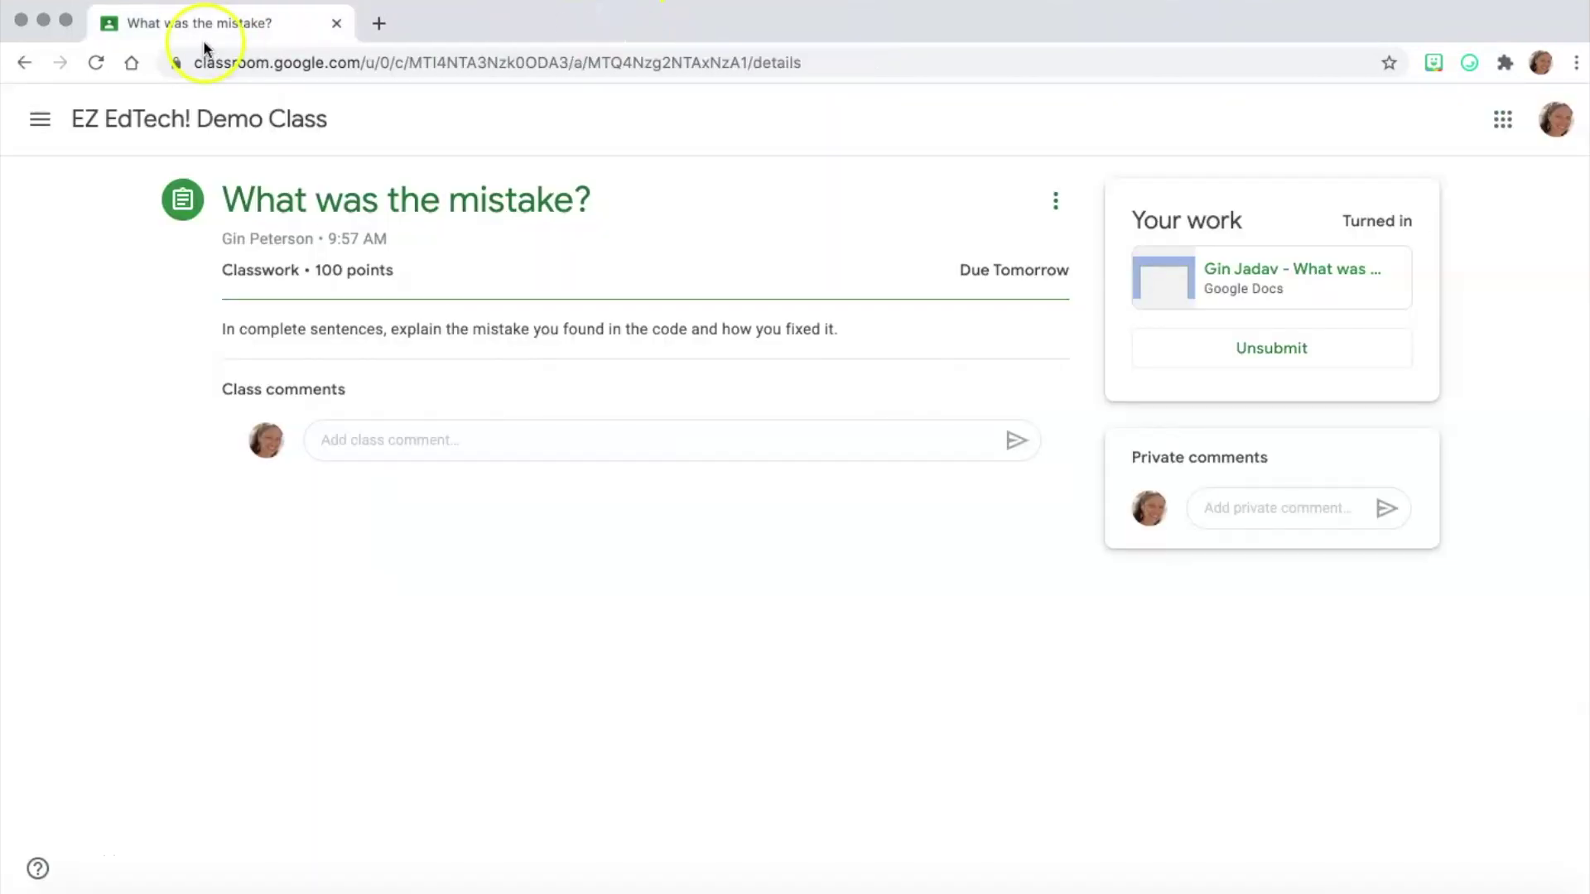
# From Classwork, open Addition Worksheet's details and its attached 'adding sums worksheet' Slides file.
pyautogui.click(25, 62)
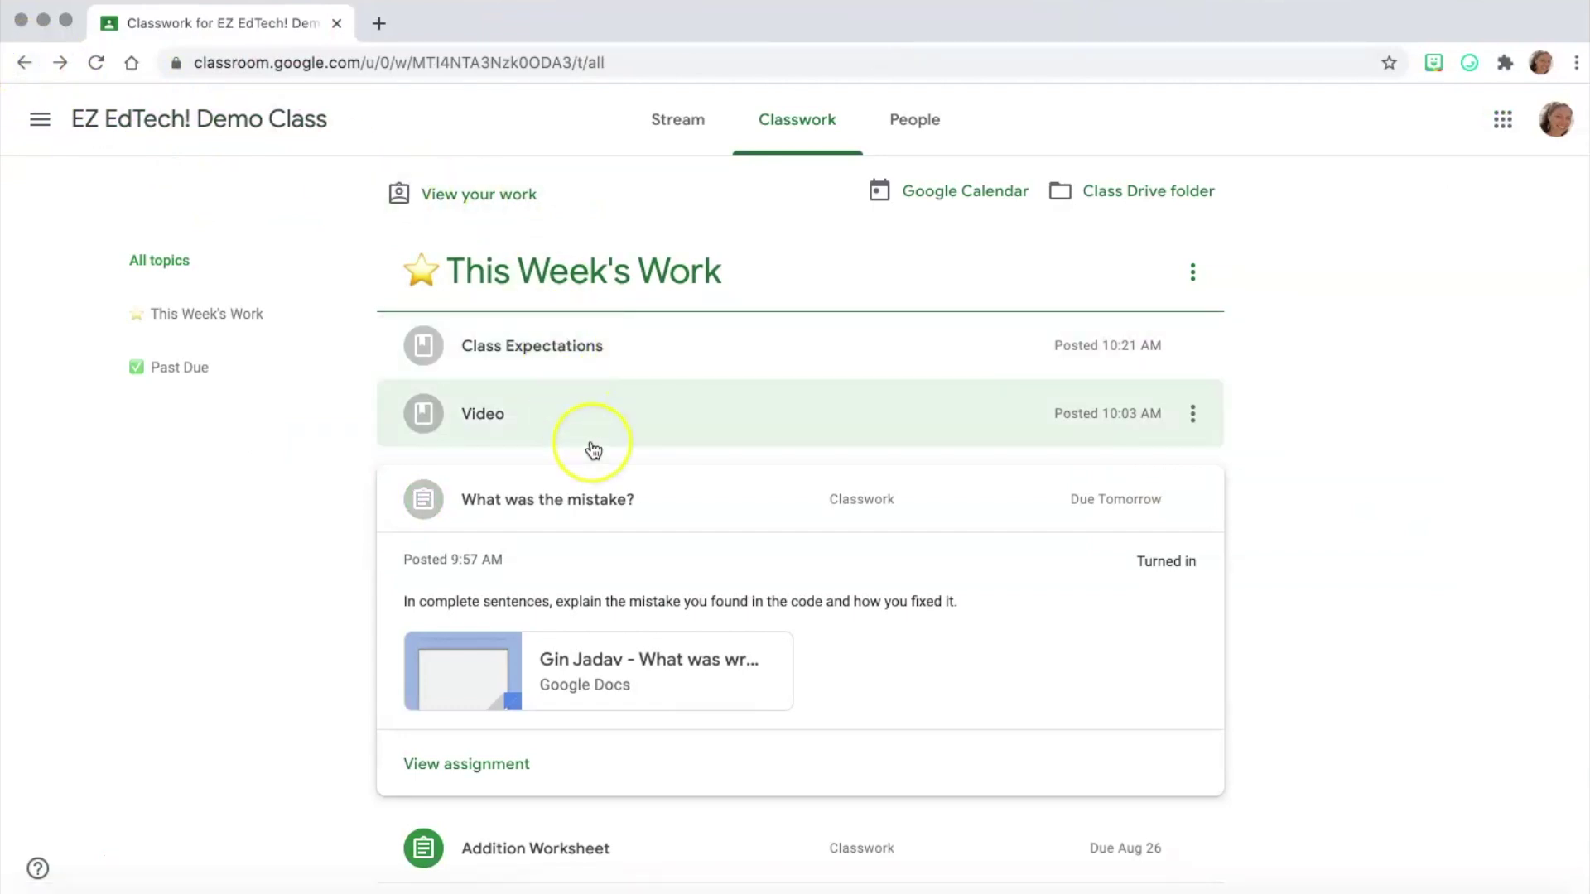
pyautogui.scroll(-2, 594, 450)
pyautogui.scroll(-3, 592, 450)
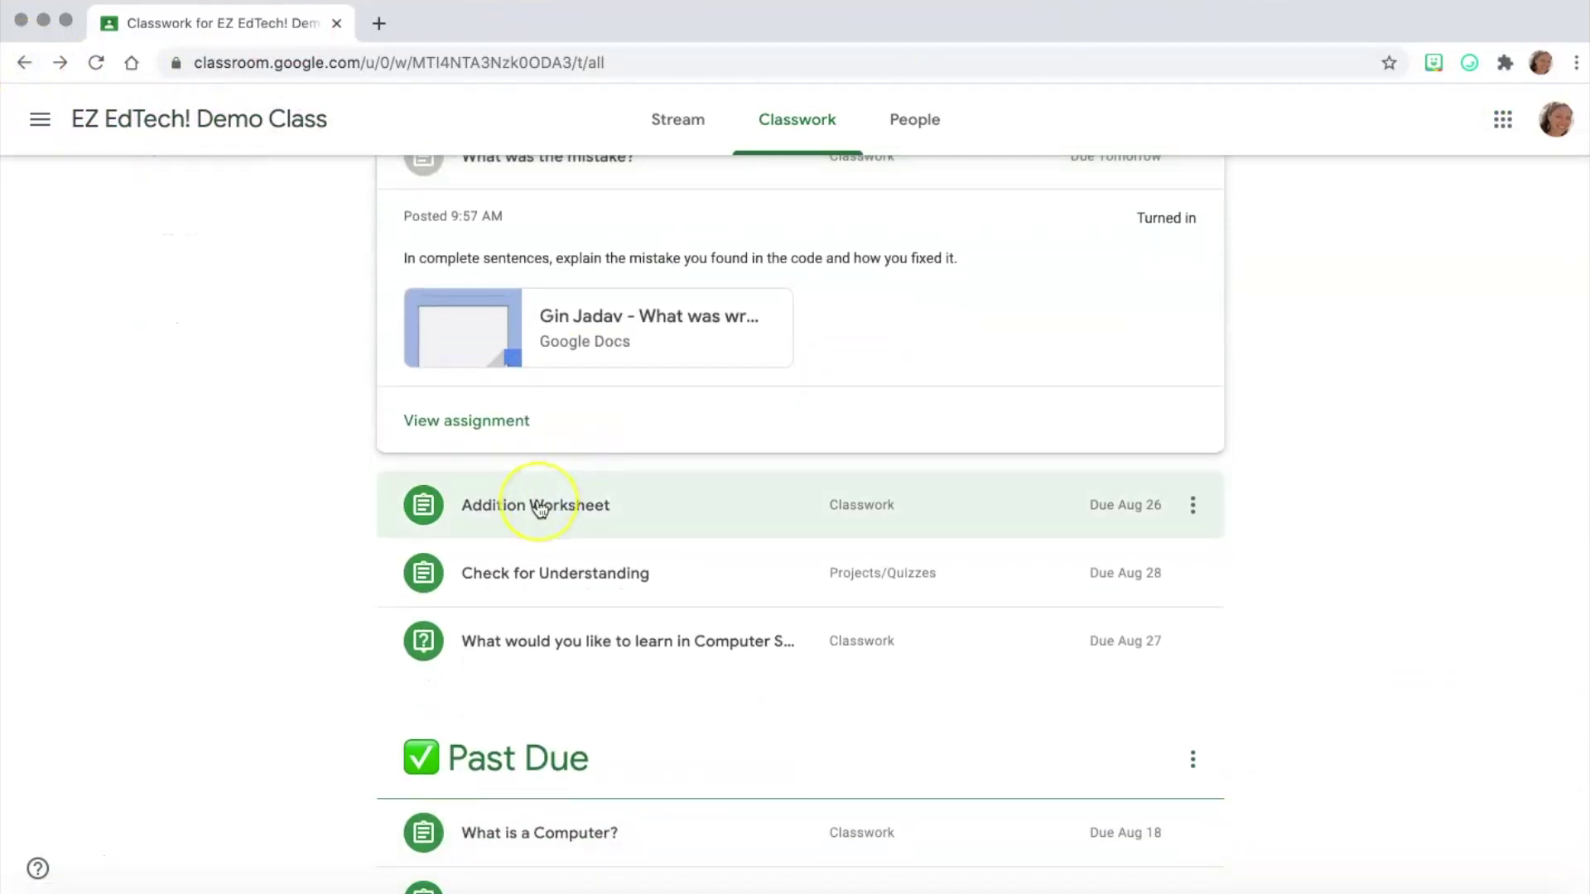
pyautogui.click(540, 506)
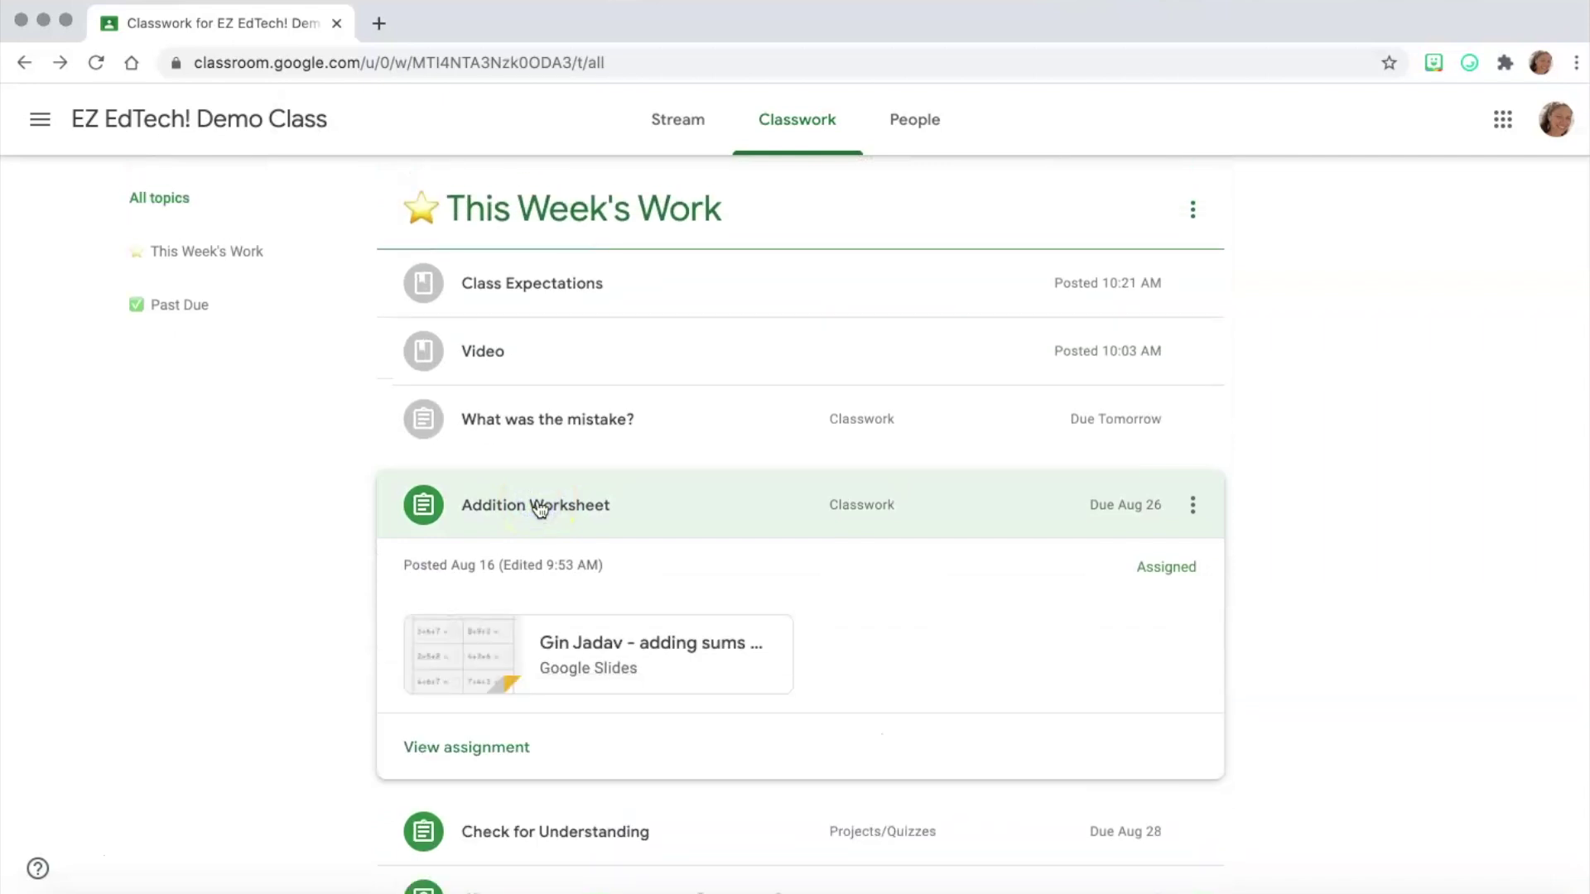
pyautogui.click(500, 749)
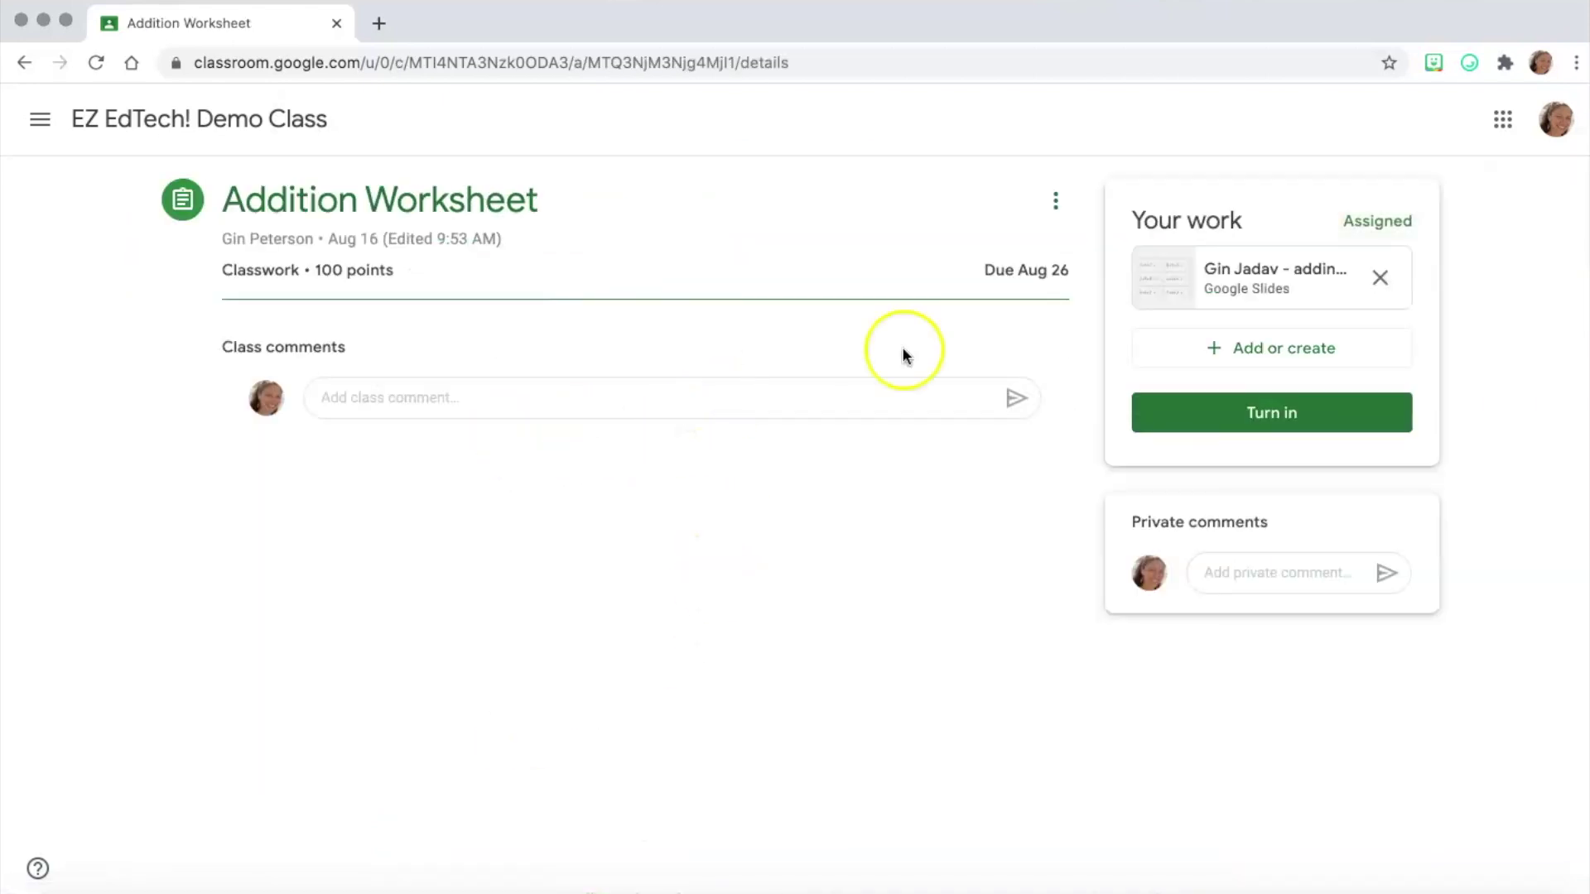
pyautogui.click(1224, 286)
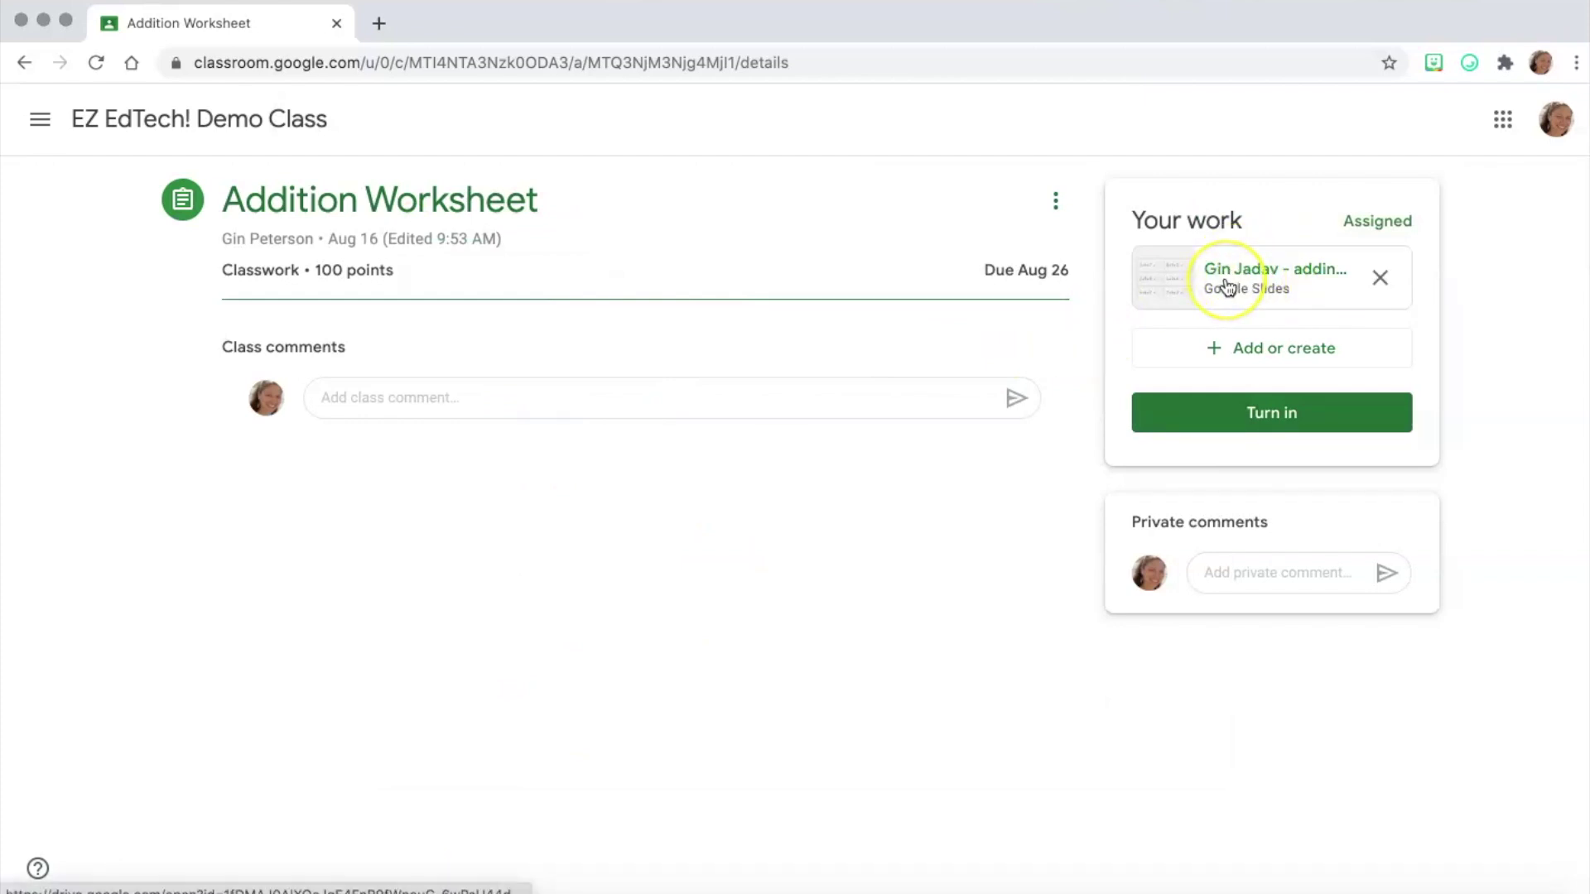
pyautogui.click(1224, 284)
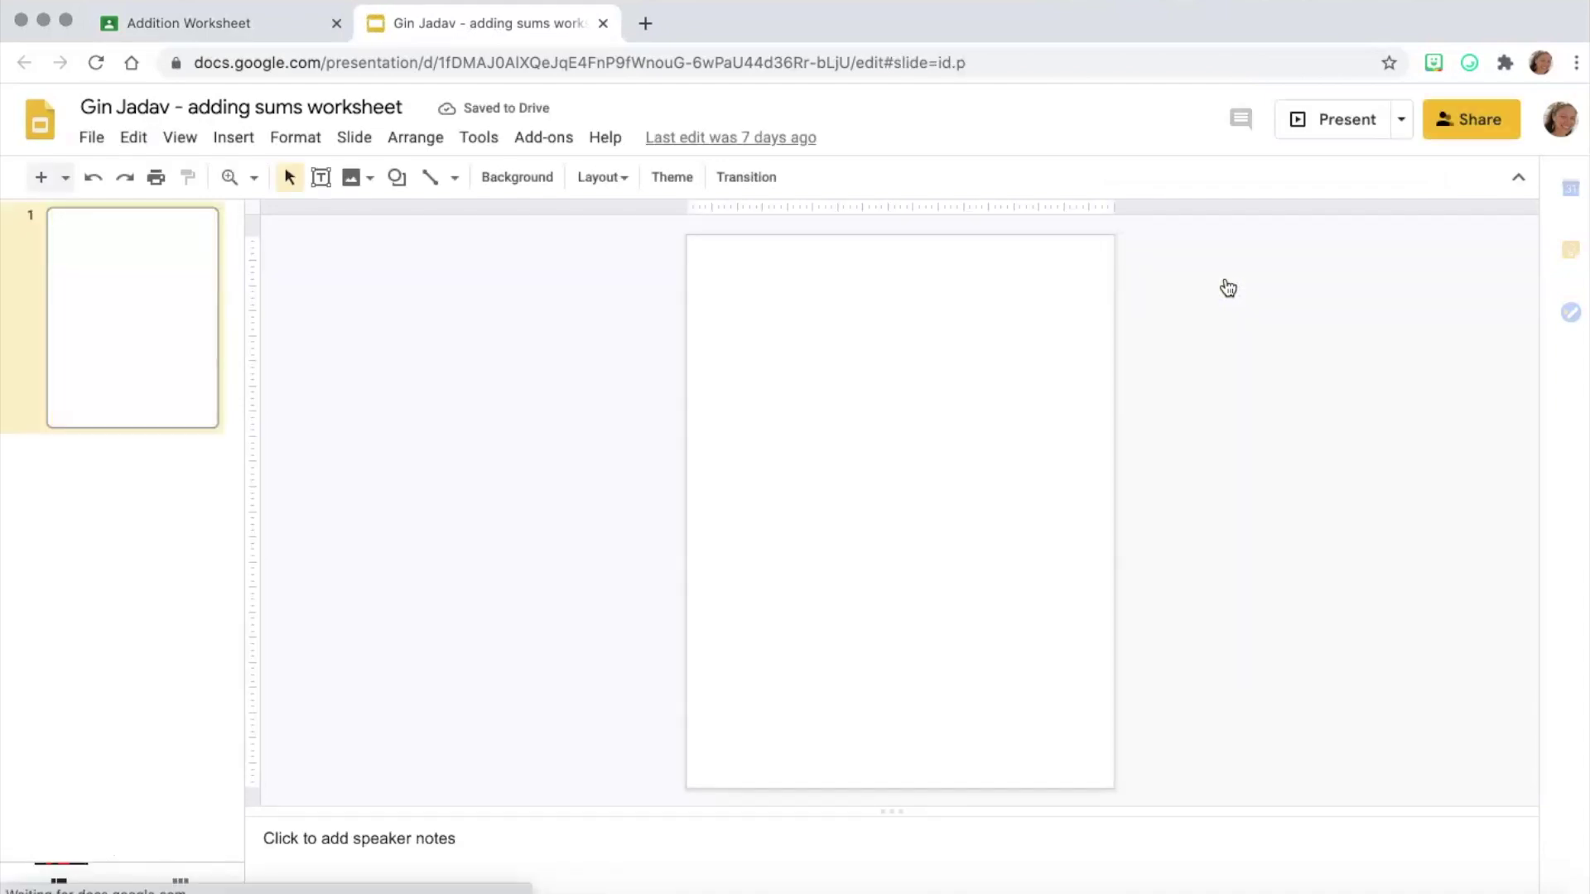
# Set the worksheet slide zoom to 100% with View > Zoom.
pyautogui.click(1223, 374)
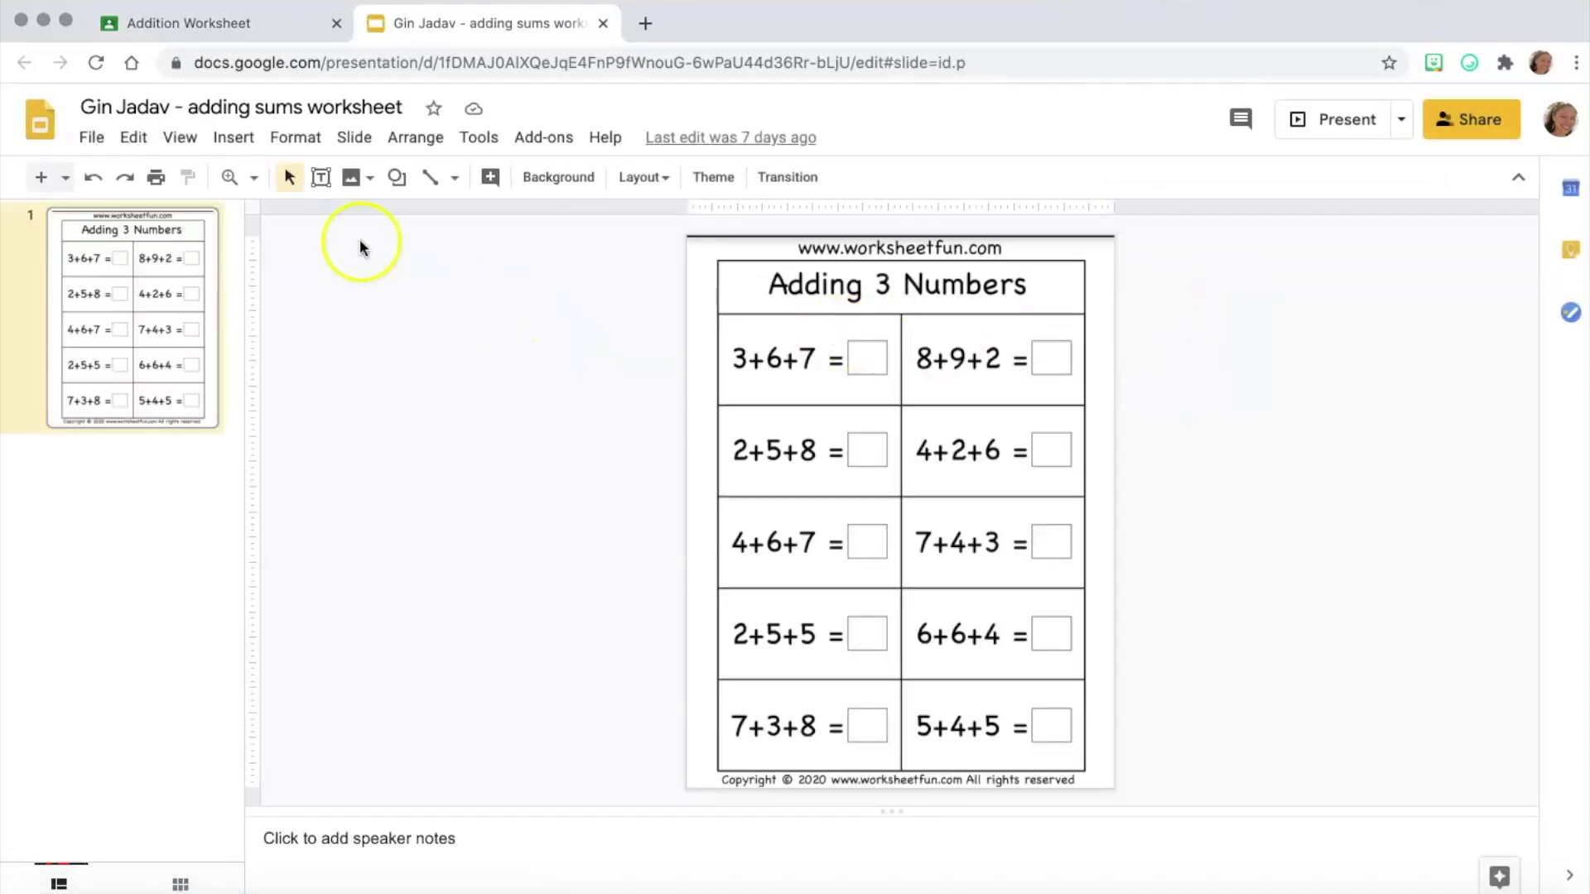
pyautogui.click(185, 138)
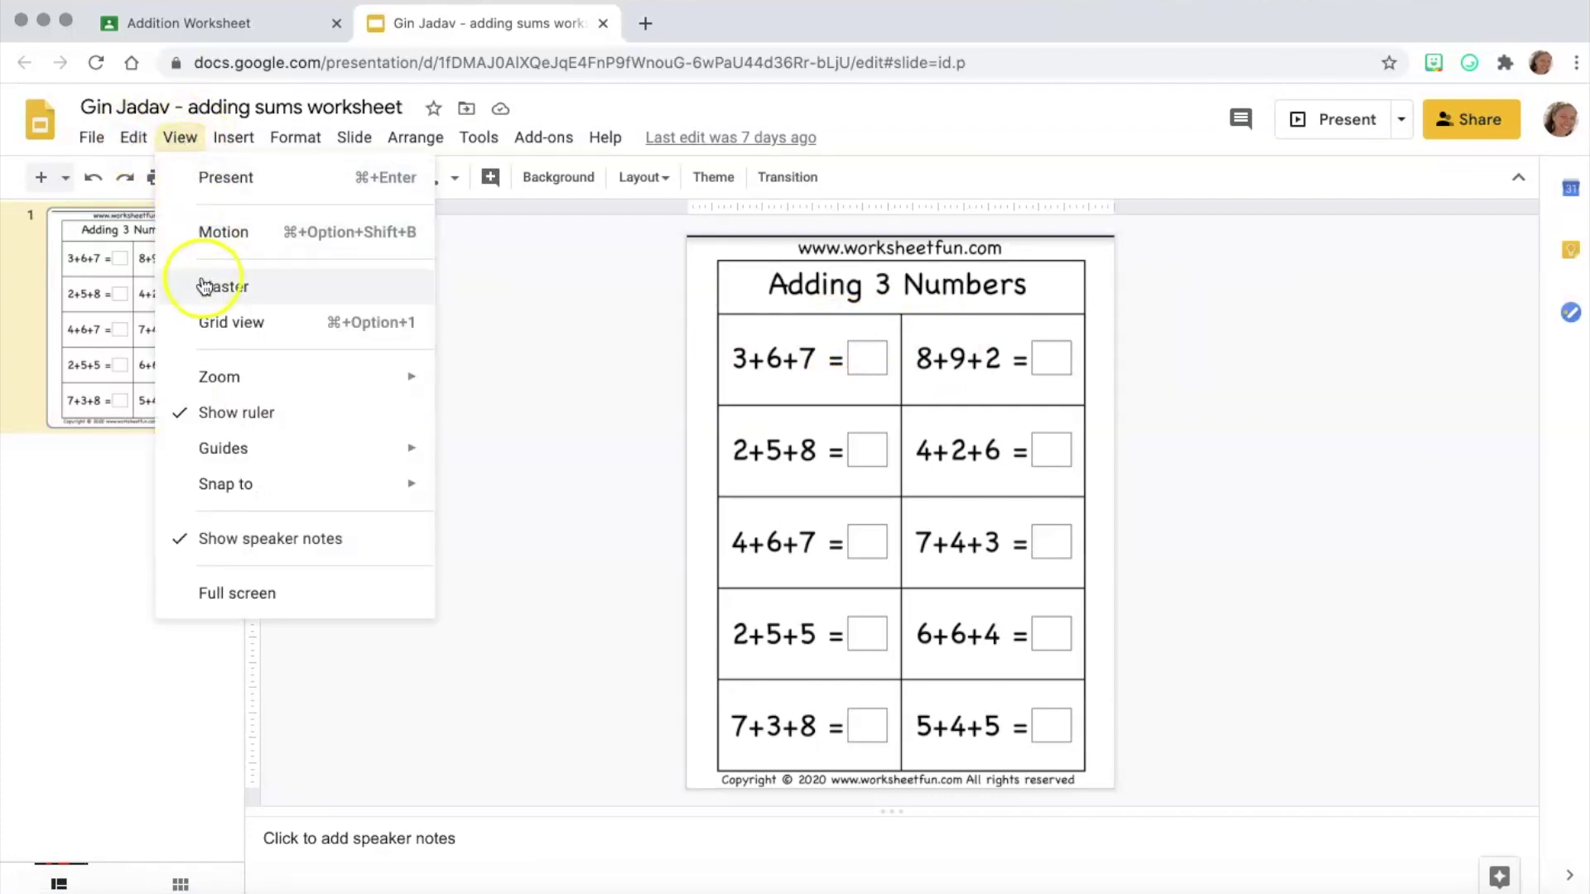
pyautogui.moveTo(222, 380)
pyautogui.click(480, 456)
pyautogui.scroll(5, 632, 431)
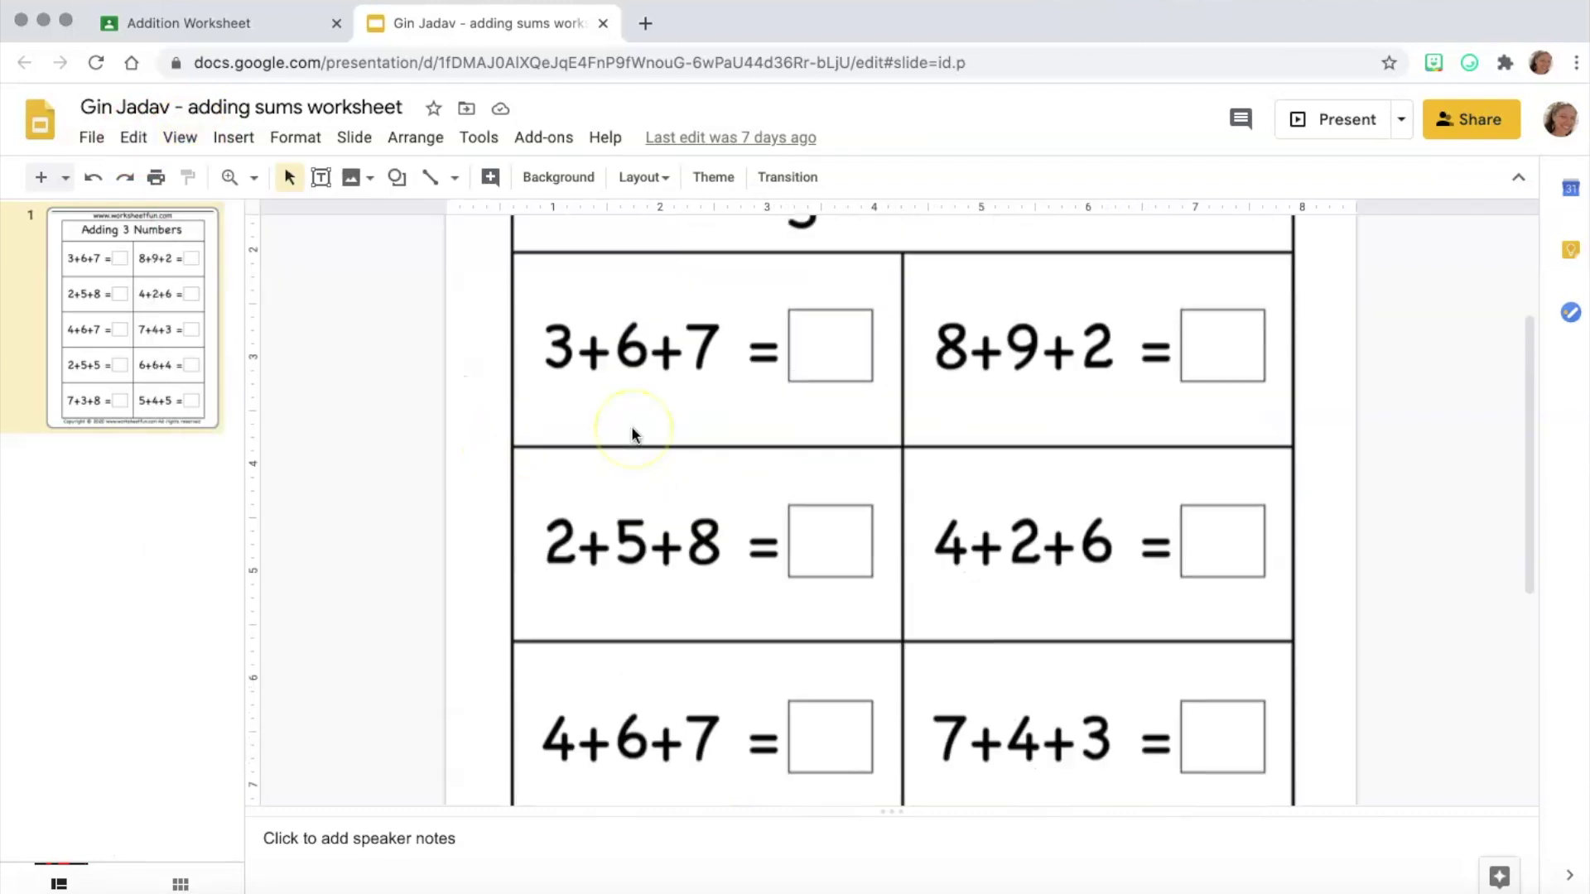
# Enter 16 for 3+6+7 and 15 for 2+5+8 in the answer boxes.
pyautogui.click(810, 501)
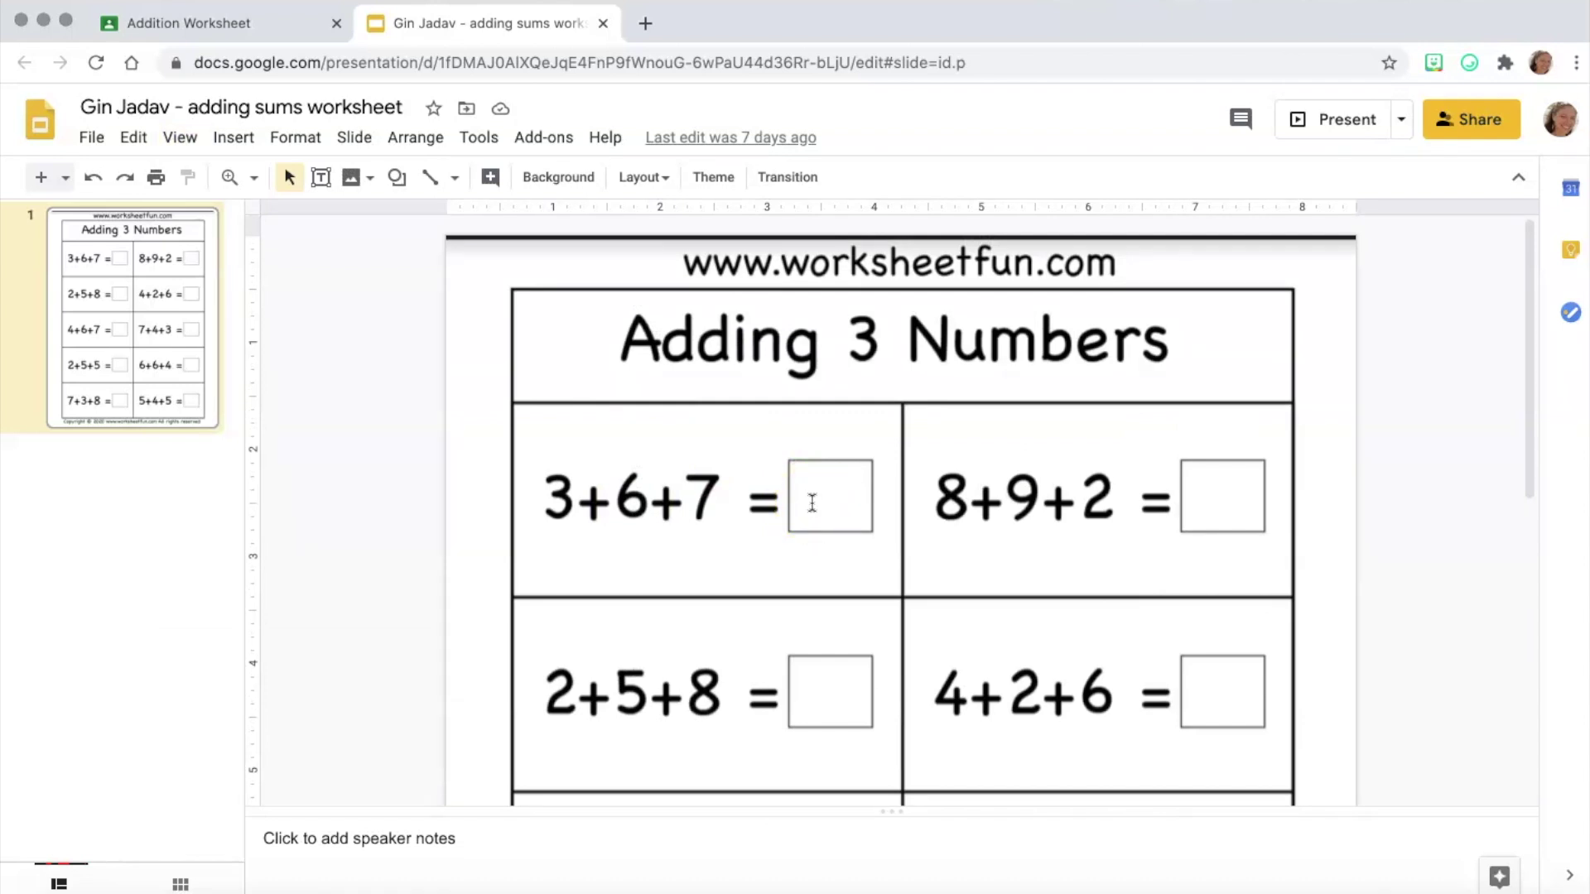
pyautogui.click(811, 502)
pyautogui.write('16')
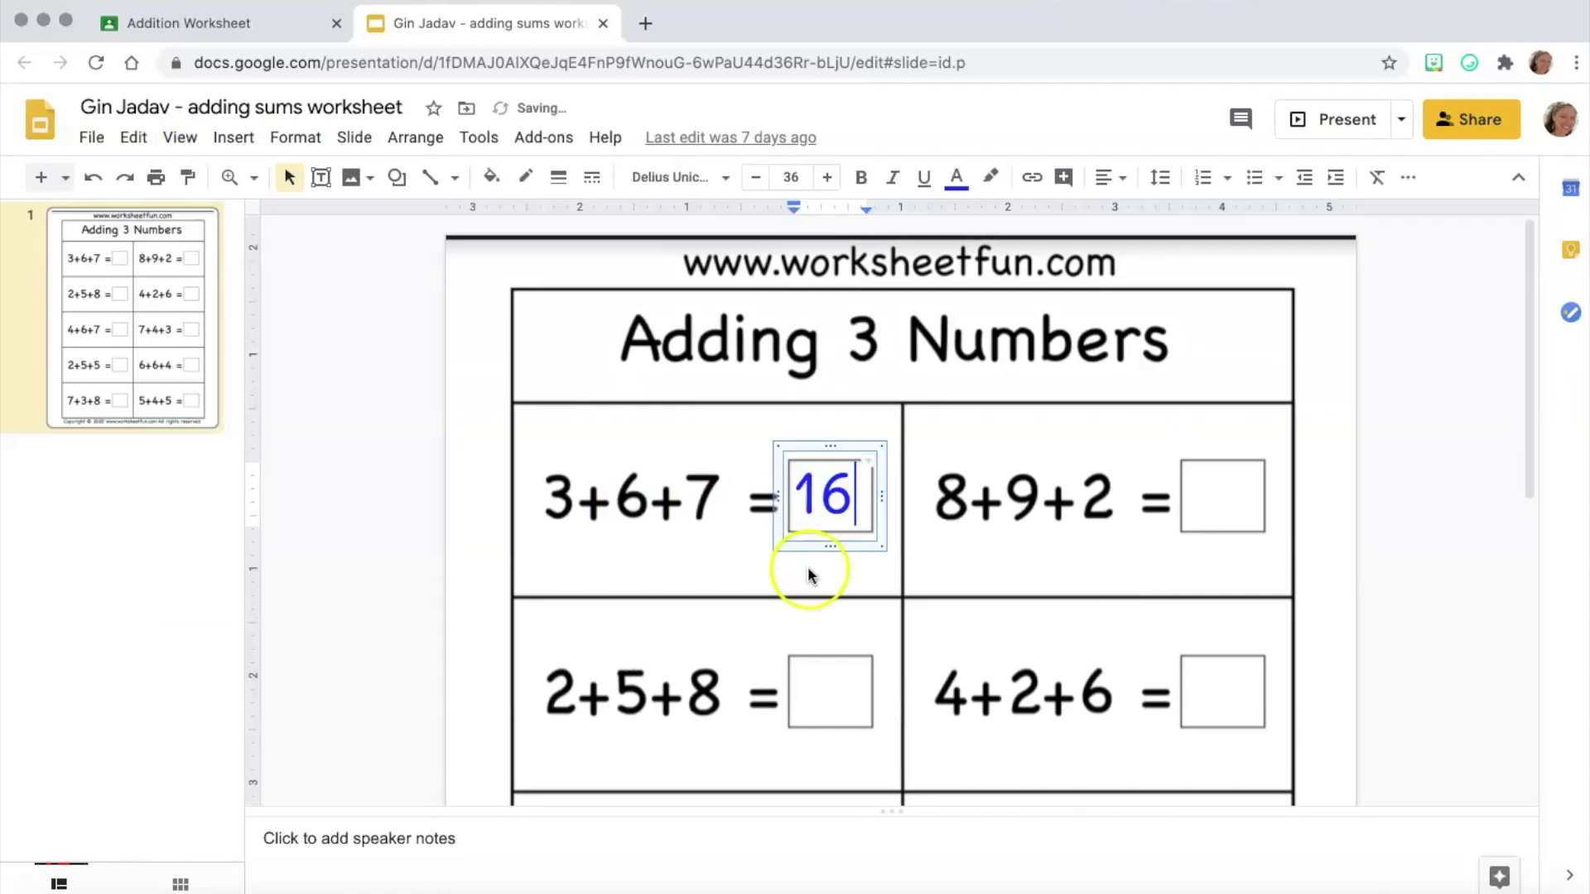
pyautogui.click(811, 679)
pyautogui.click(811, 678)
pyautogui.write('15')
# Restore the accidentally deleted 15 answer box using Edit > Undo.
pyautogui.scroll(-1, 811, 679)
pyautogui.click(820, 593)
pyautogui.press('Delete')
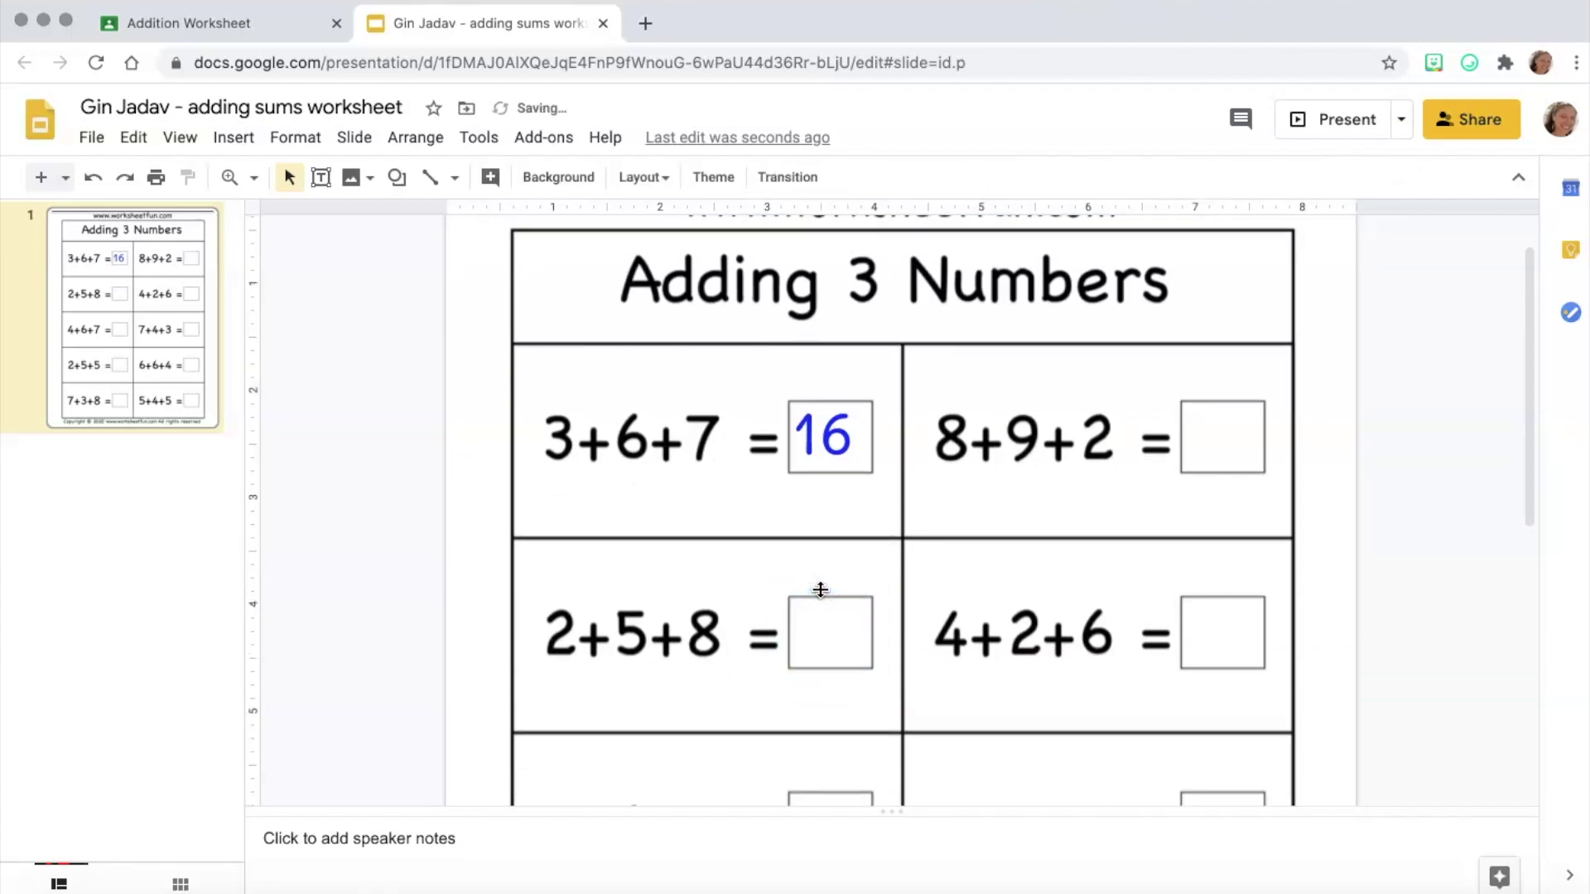
pyautogui.click(831, 632)
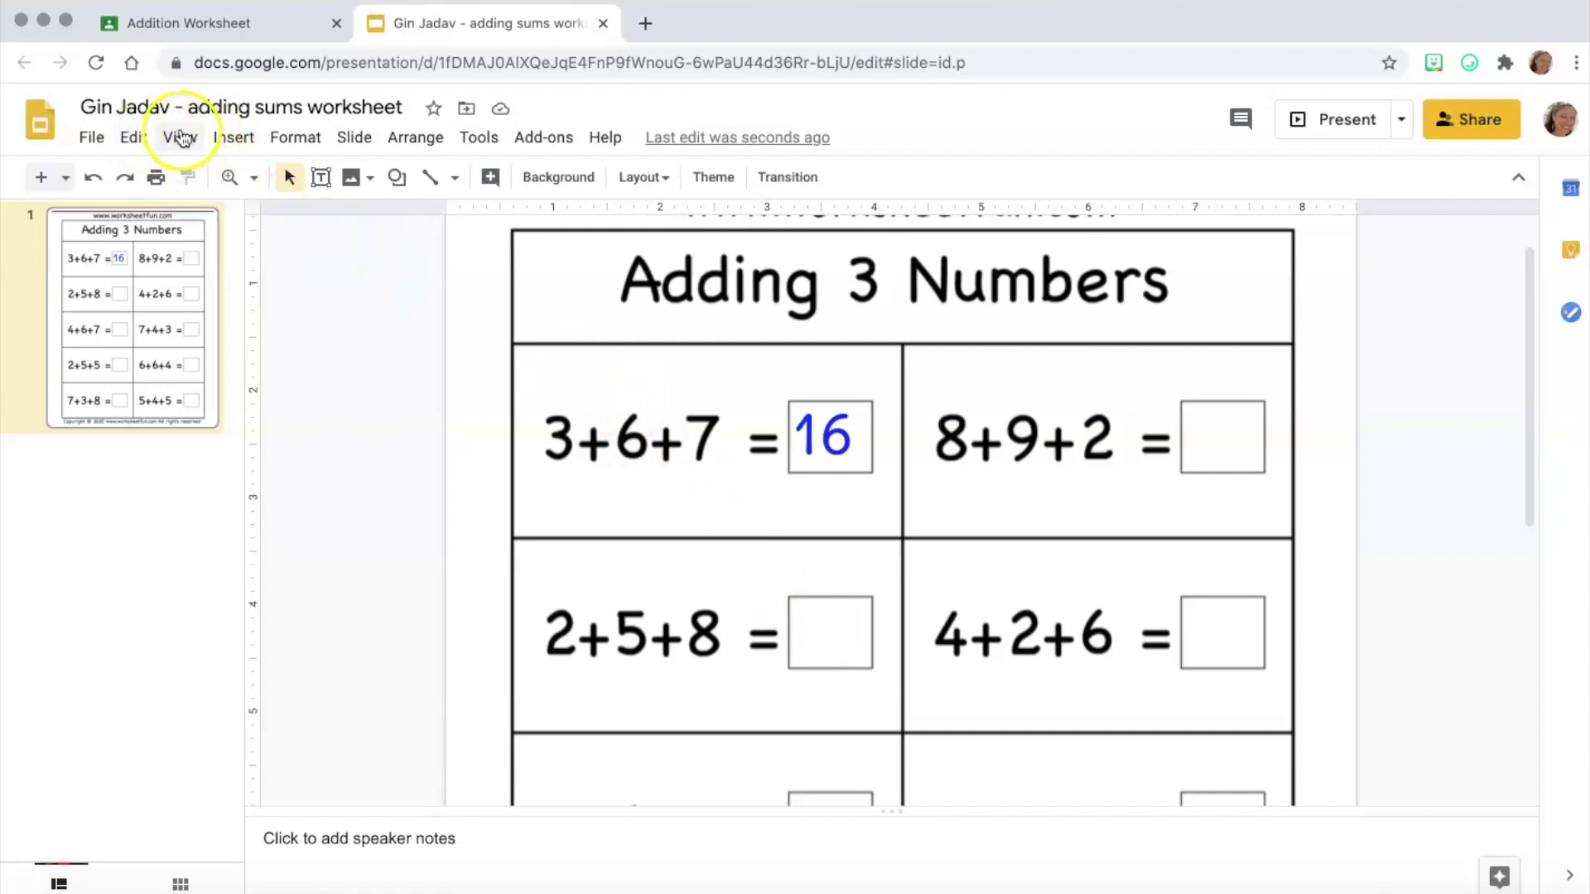
pyautogui.click(132, 139)
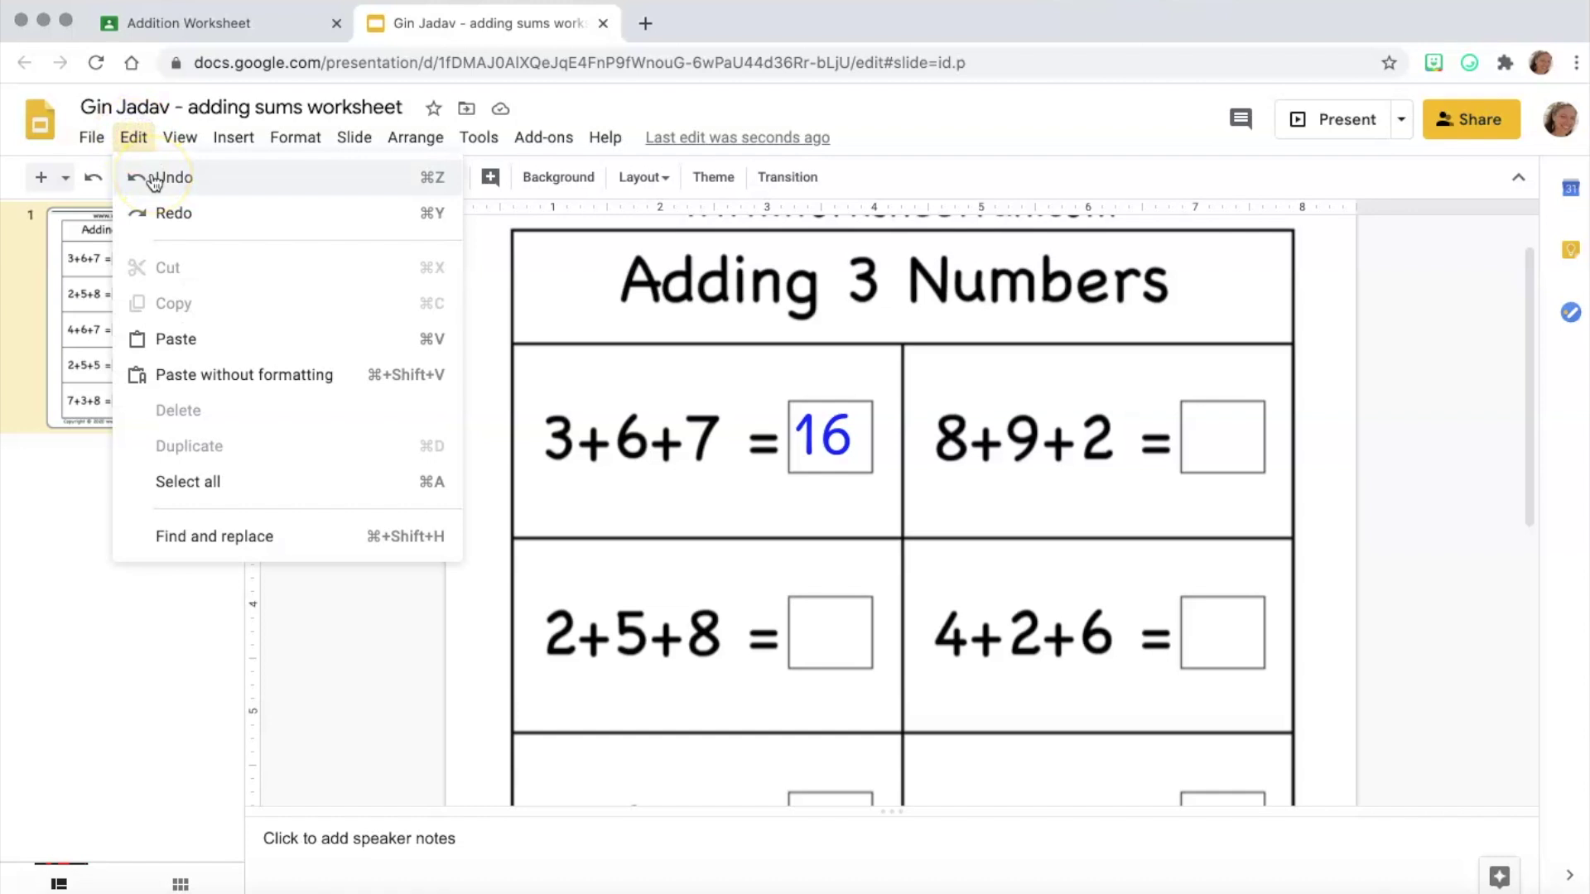
pyautogui.click(153, 177)
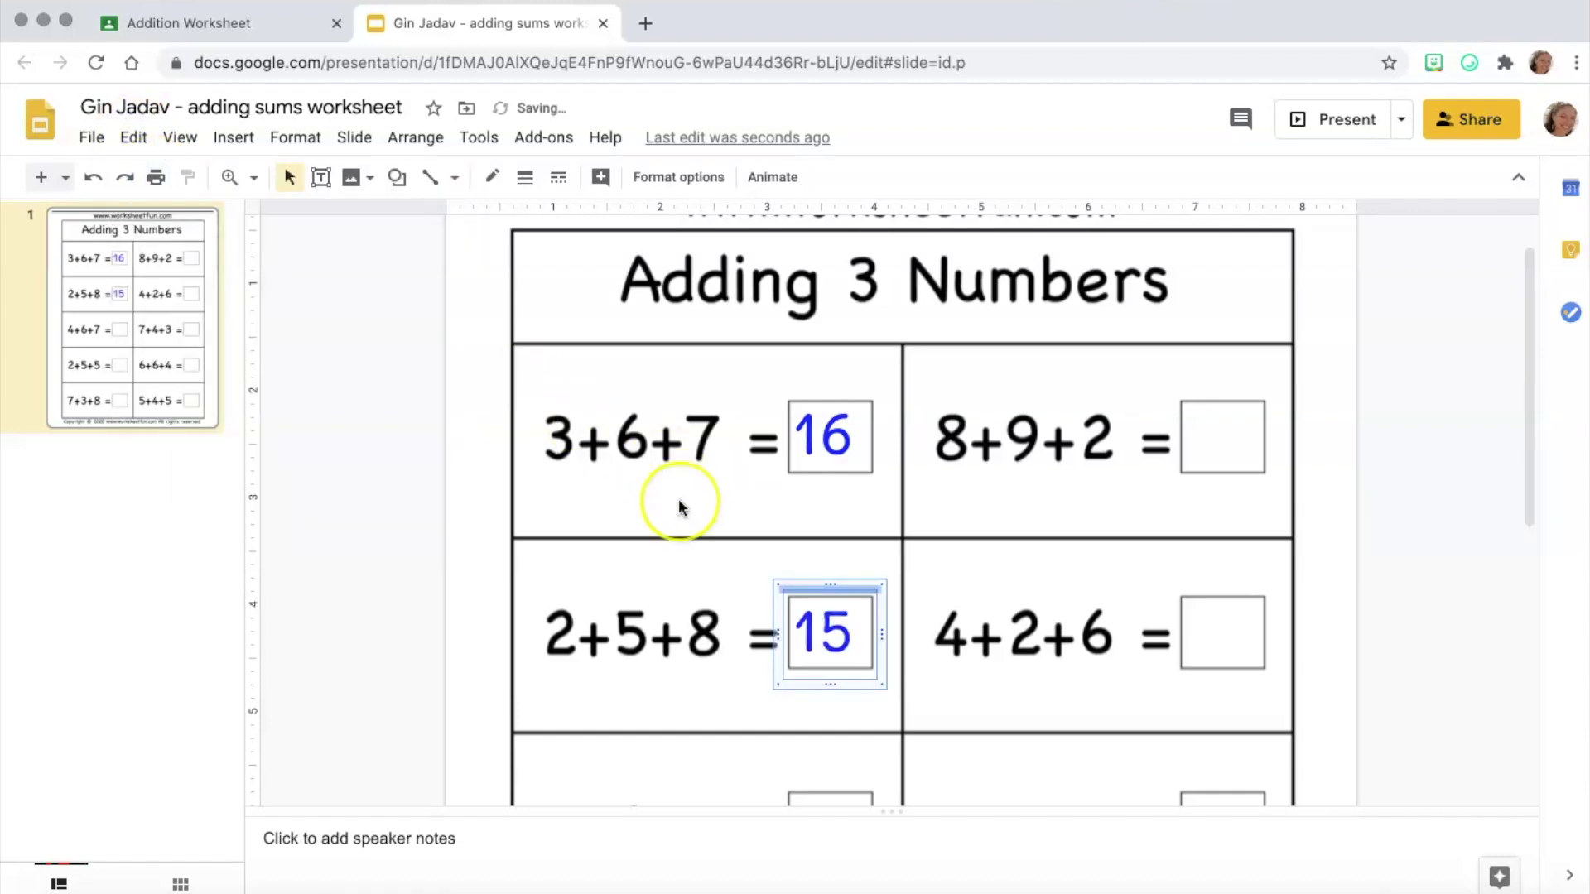
# Review the rest of the worksheet and return to the Addition Worksheet assignment page.
pyautogui.scroll(-2, 678, 498)
pyautogui.scroll(-1, 679, 499)
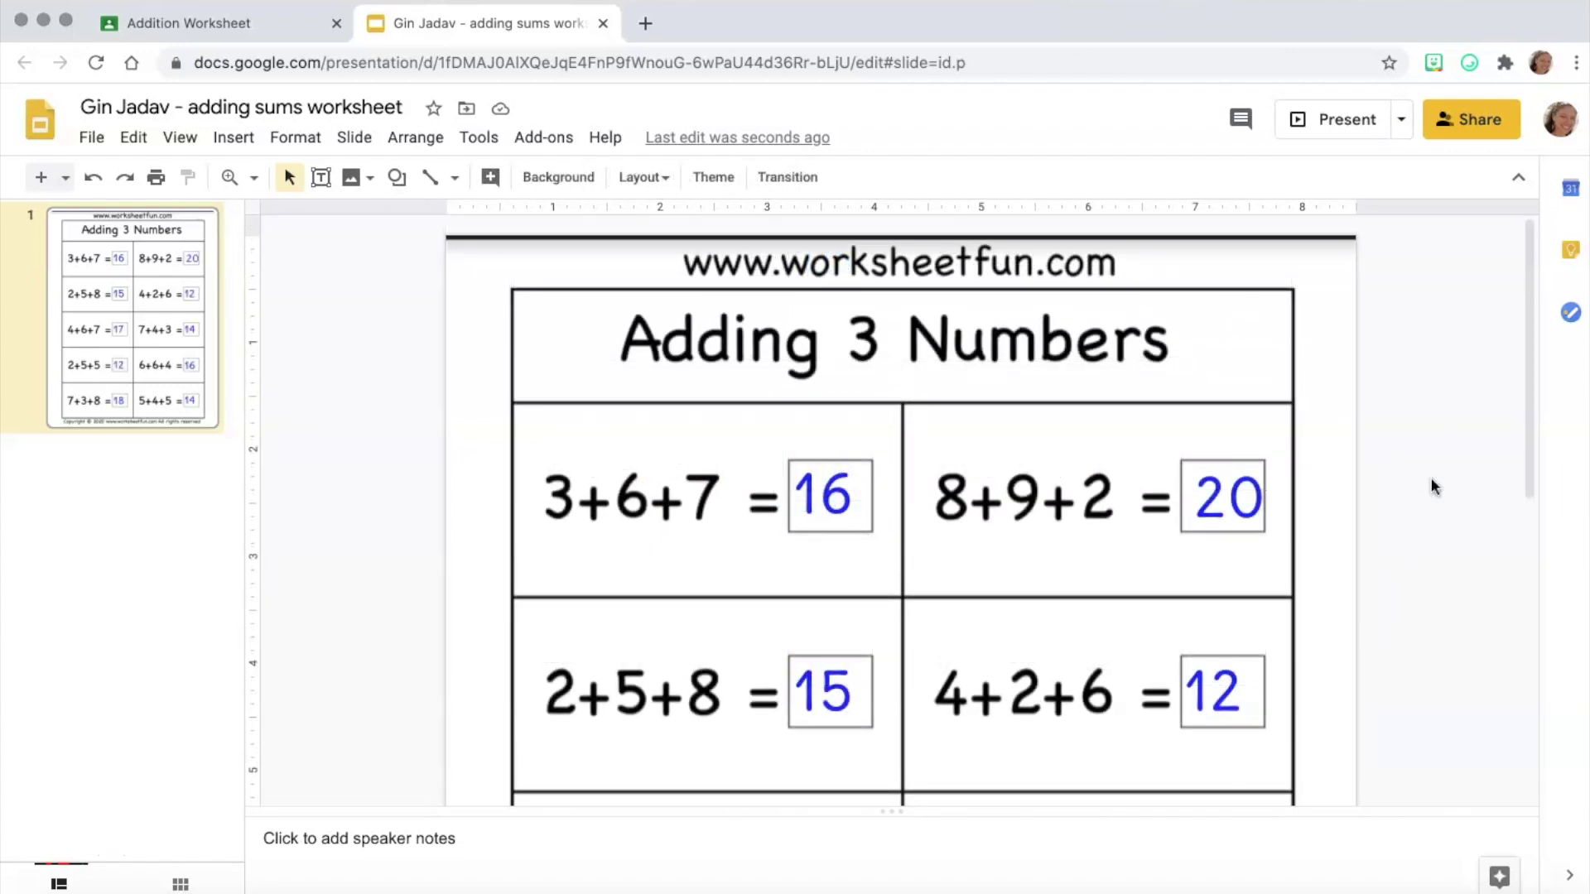
pyautogui.click(1424, 472)
pyautogui.click(1402, 330)
pyautogui.click(237, 29)
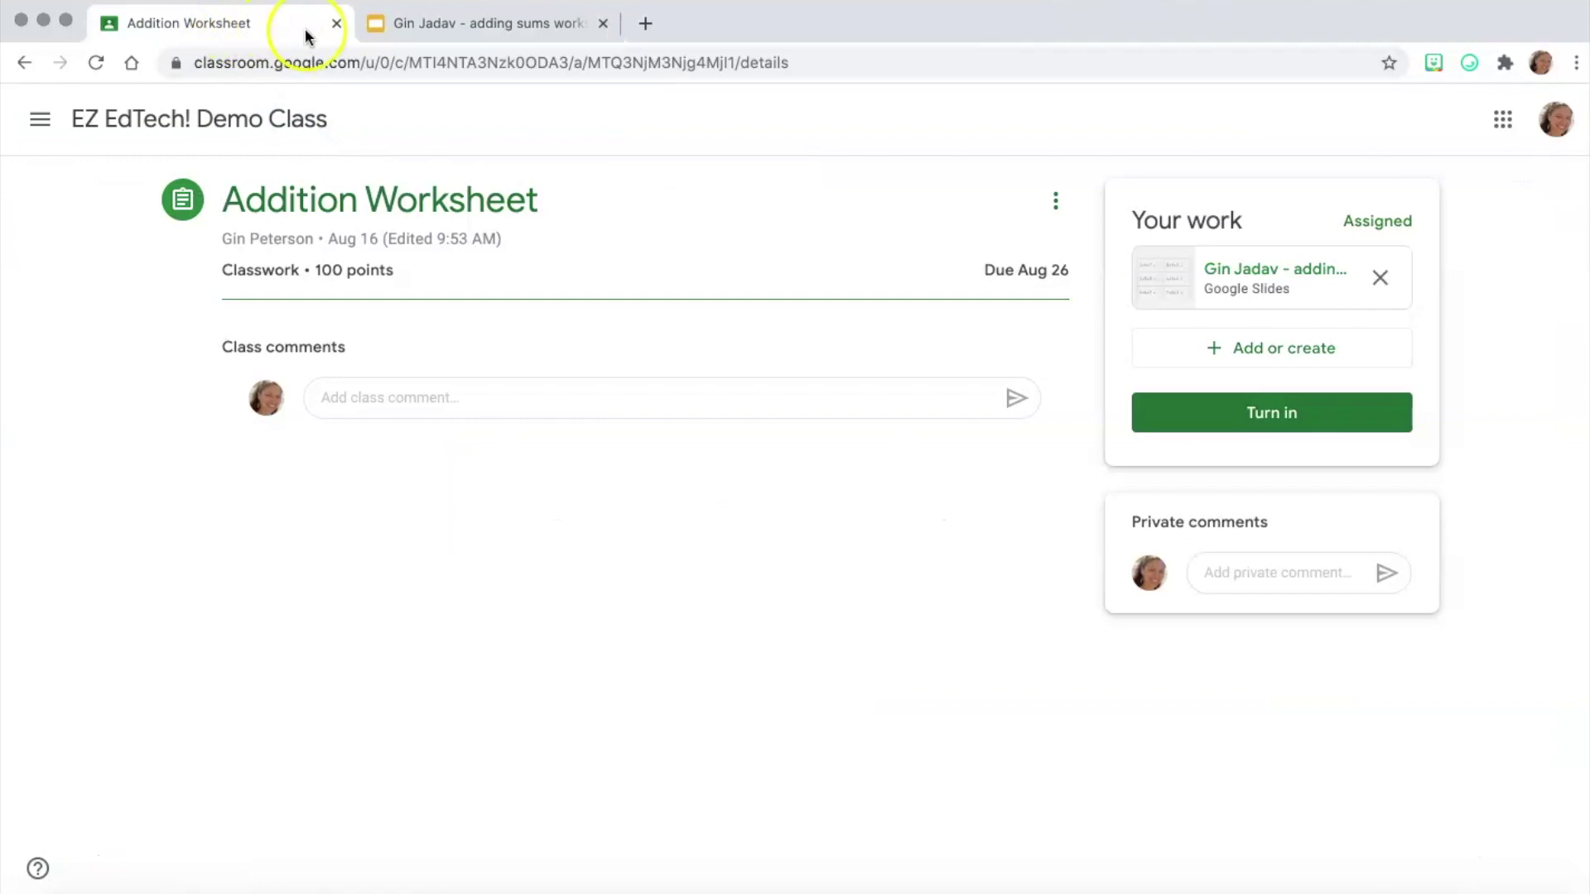
# Turn in the Addition Worksheet from its assignment page and confirm the submission.
pyautogui.click(417, 26)
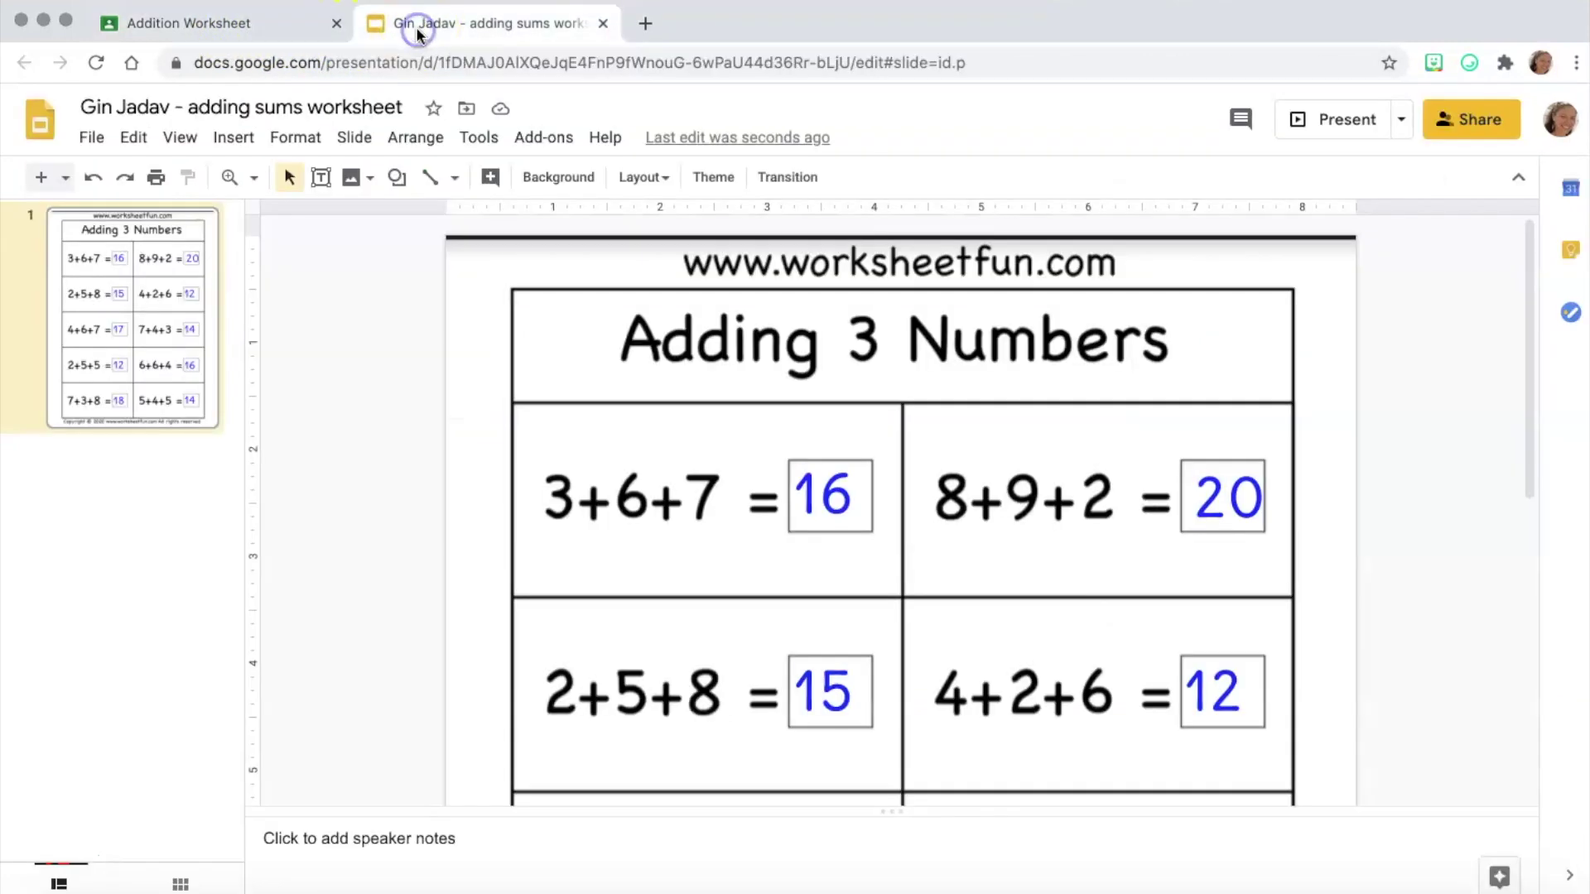
pyautogui.click(270, 32)
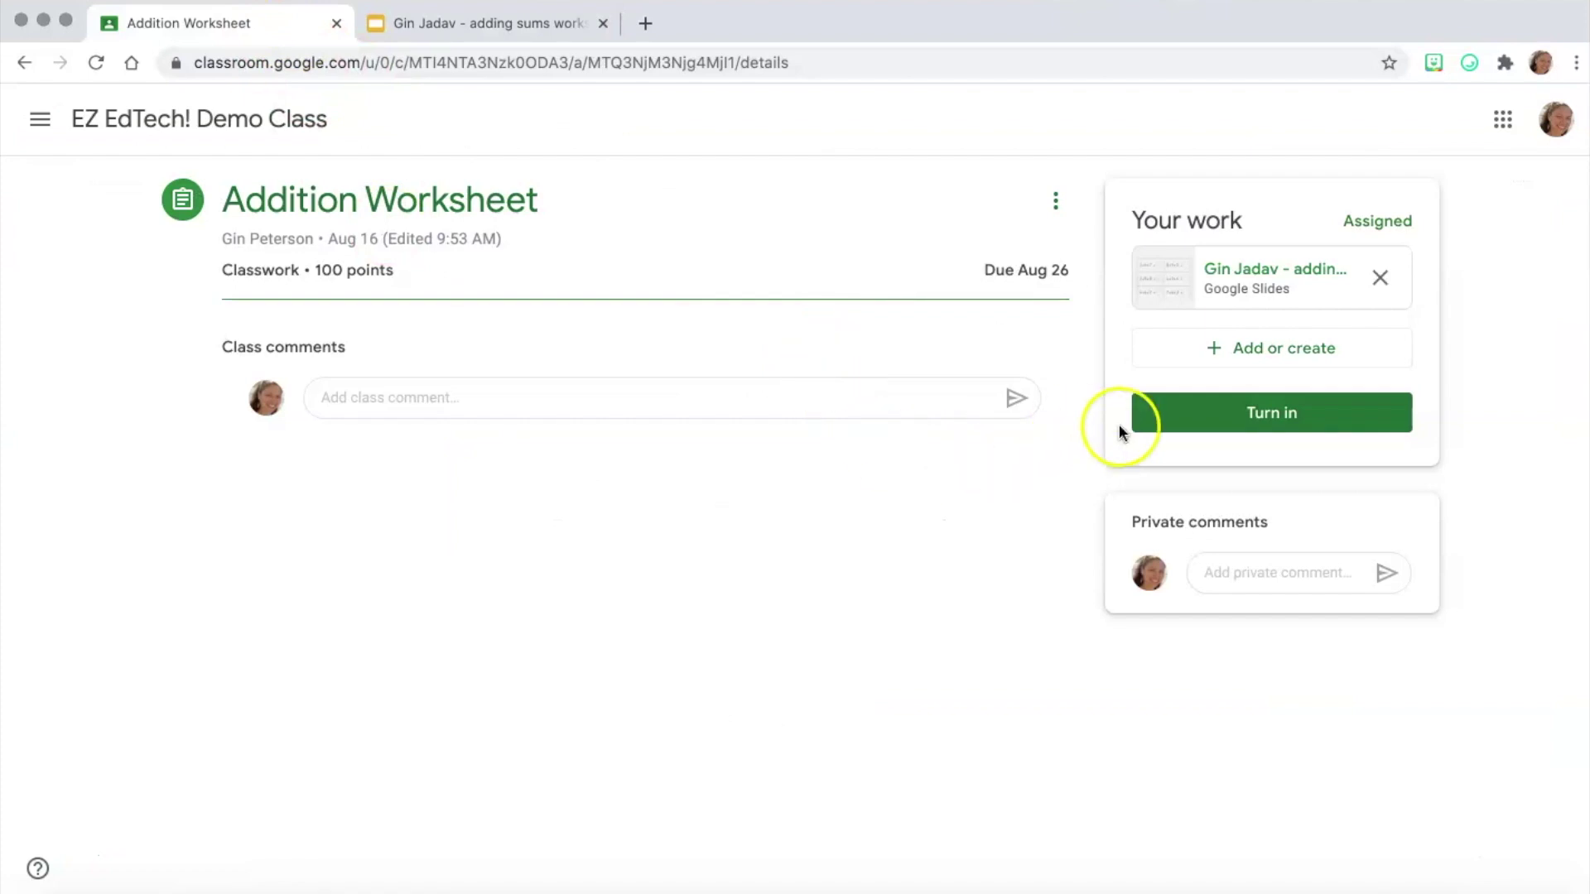
pyautogui.click(1266, 418)
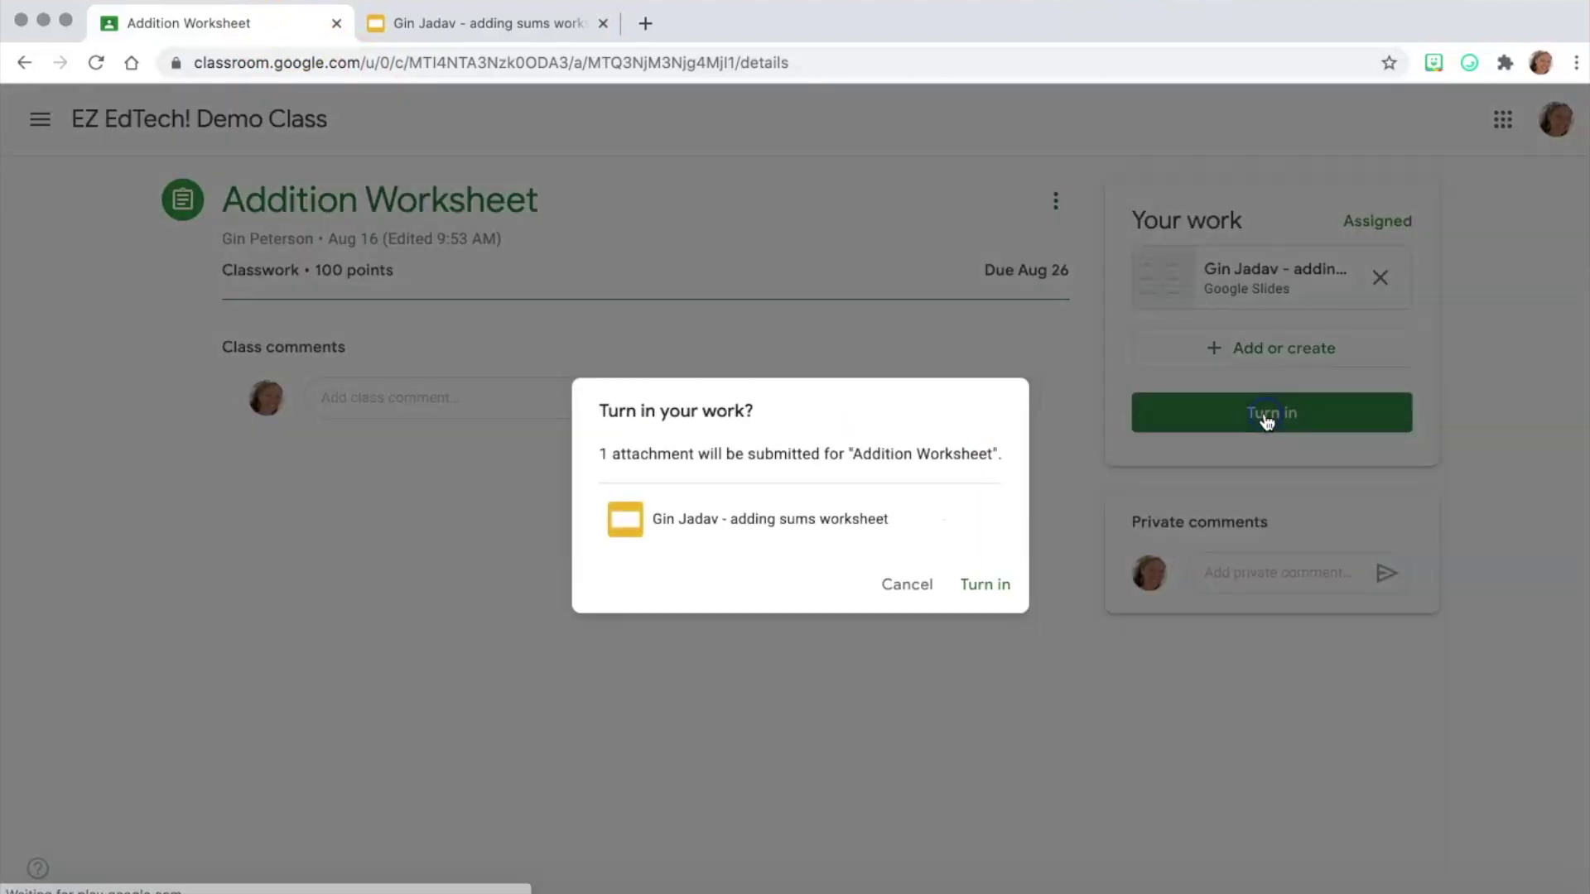
pyautogui.click(986, 586)
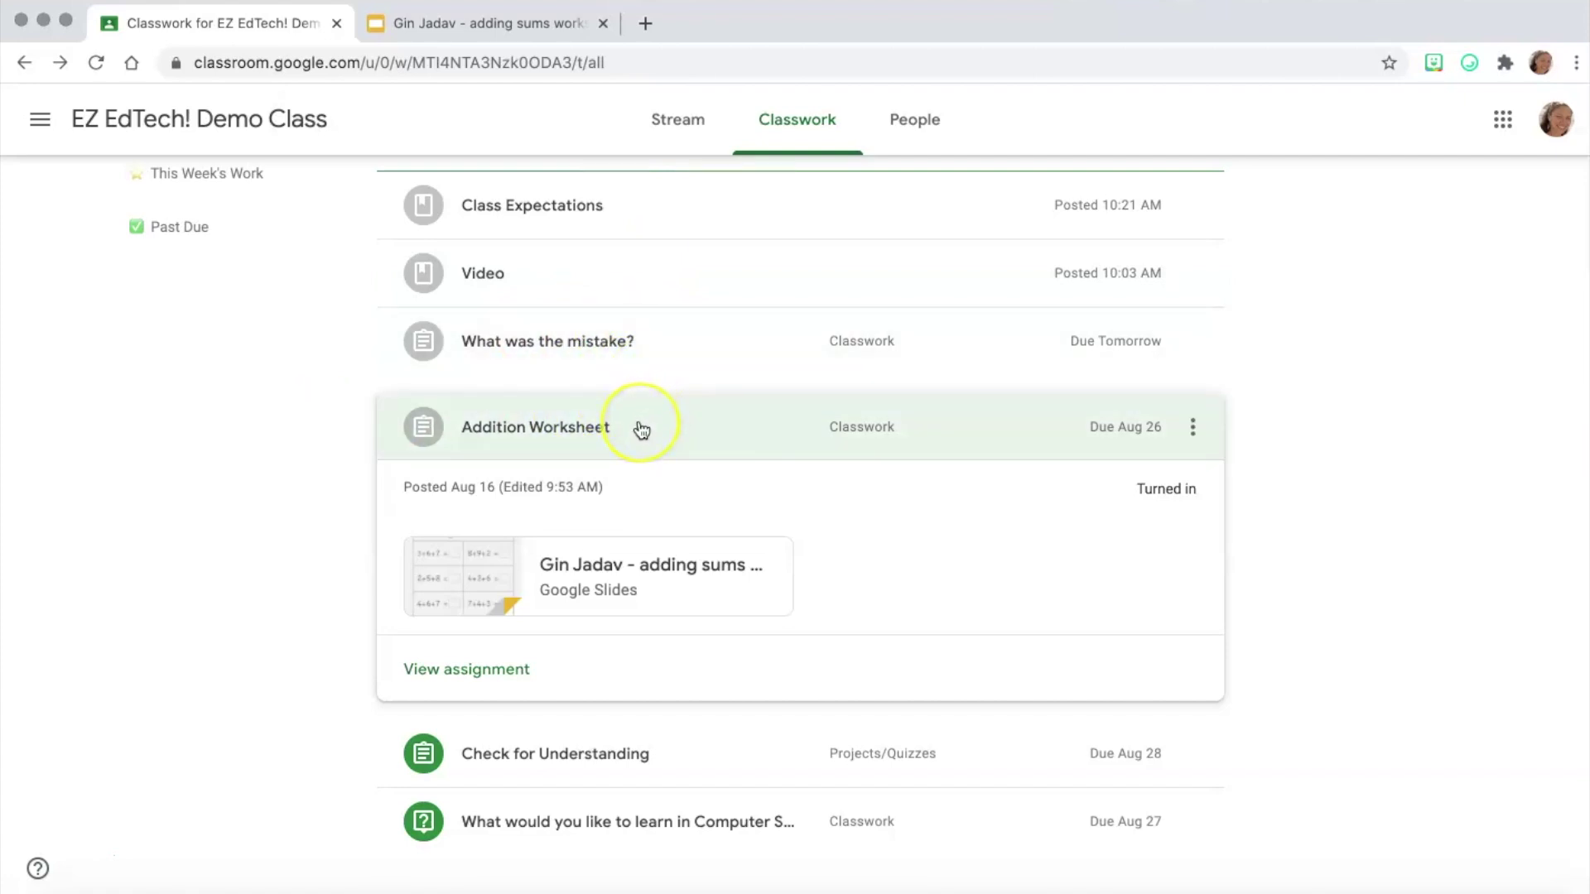
# Expand Check for Understanding, view the assignment, and open its Conditional Statements form.
pyautogui.scroll(-1, 641, 428)
pyautogui.scroll(1, 912, 441)
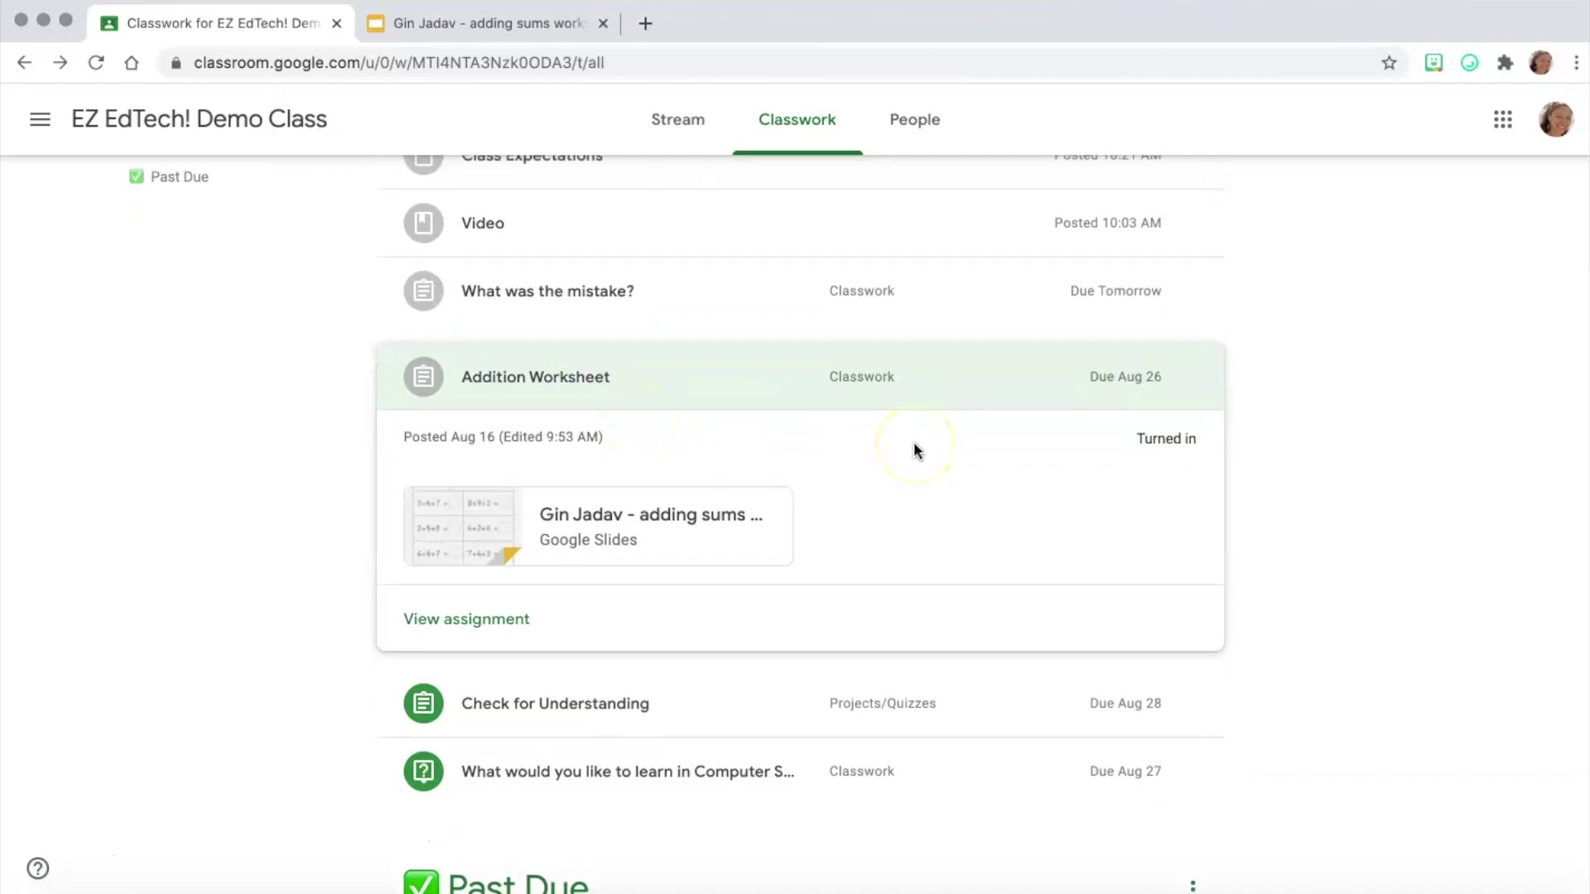
pyautogui.scroll(-4, 912, 440)
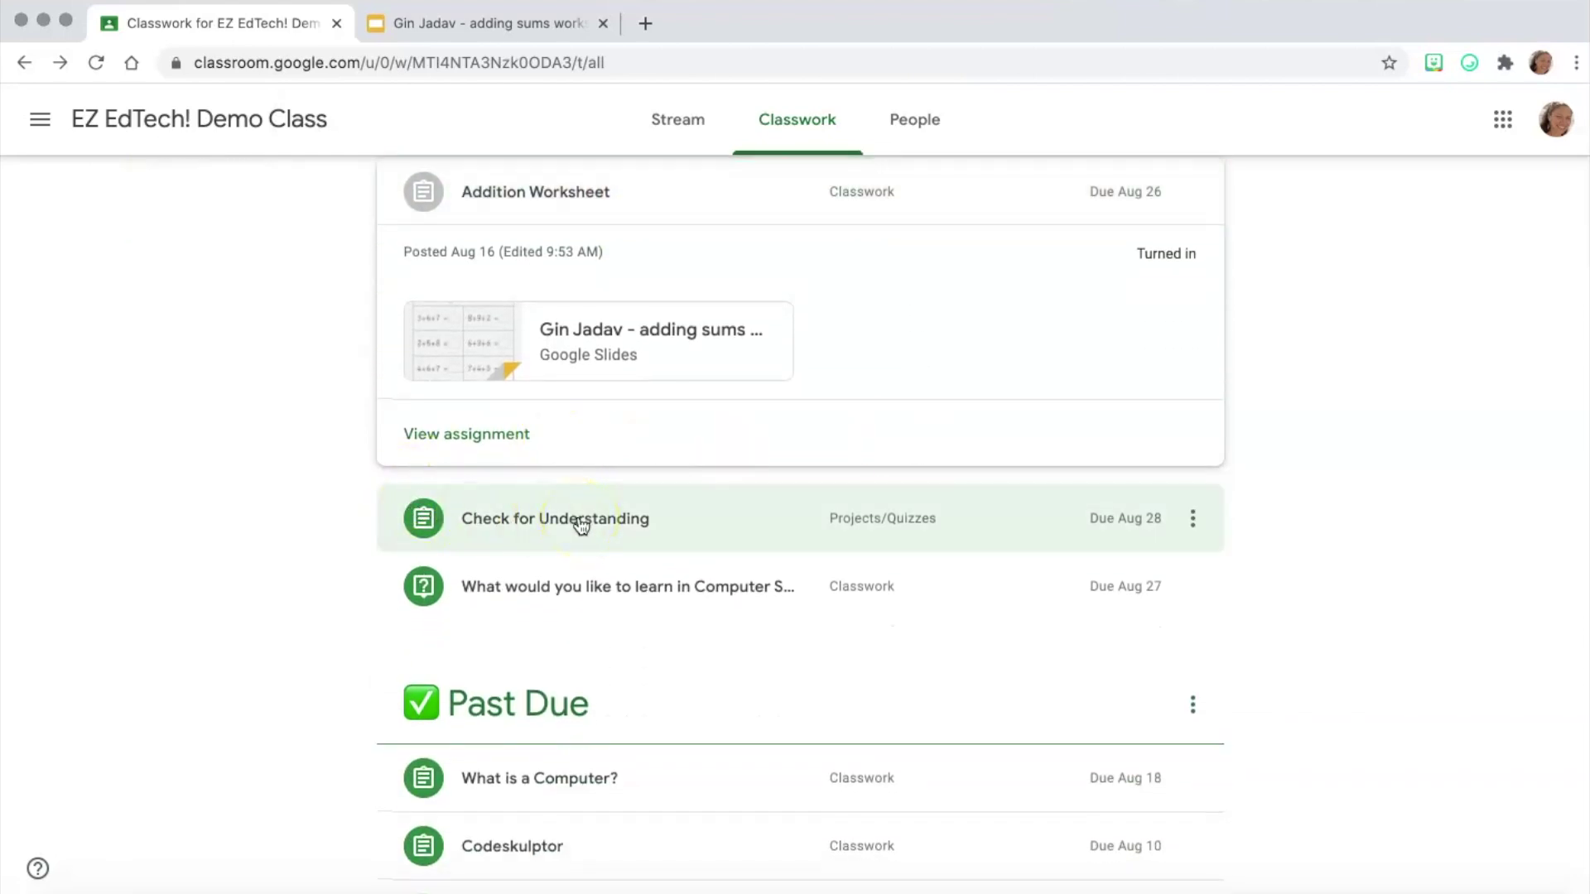
pyautogui.click(619, 526)
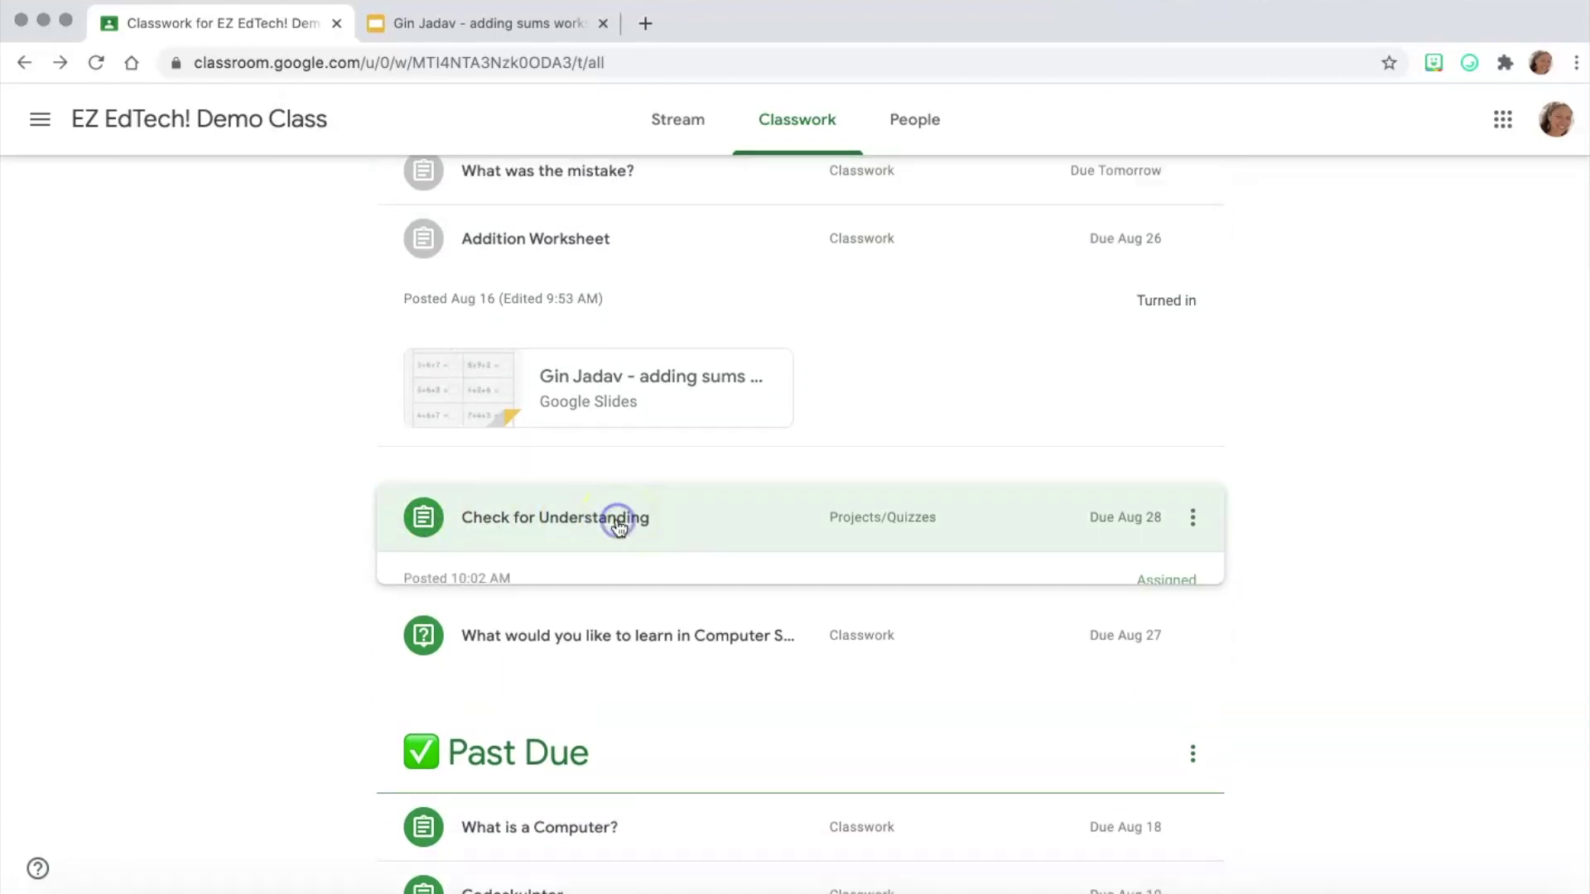
pyautogui.click(492, 791)
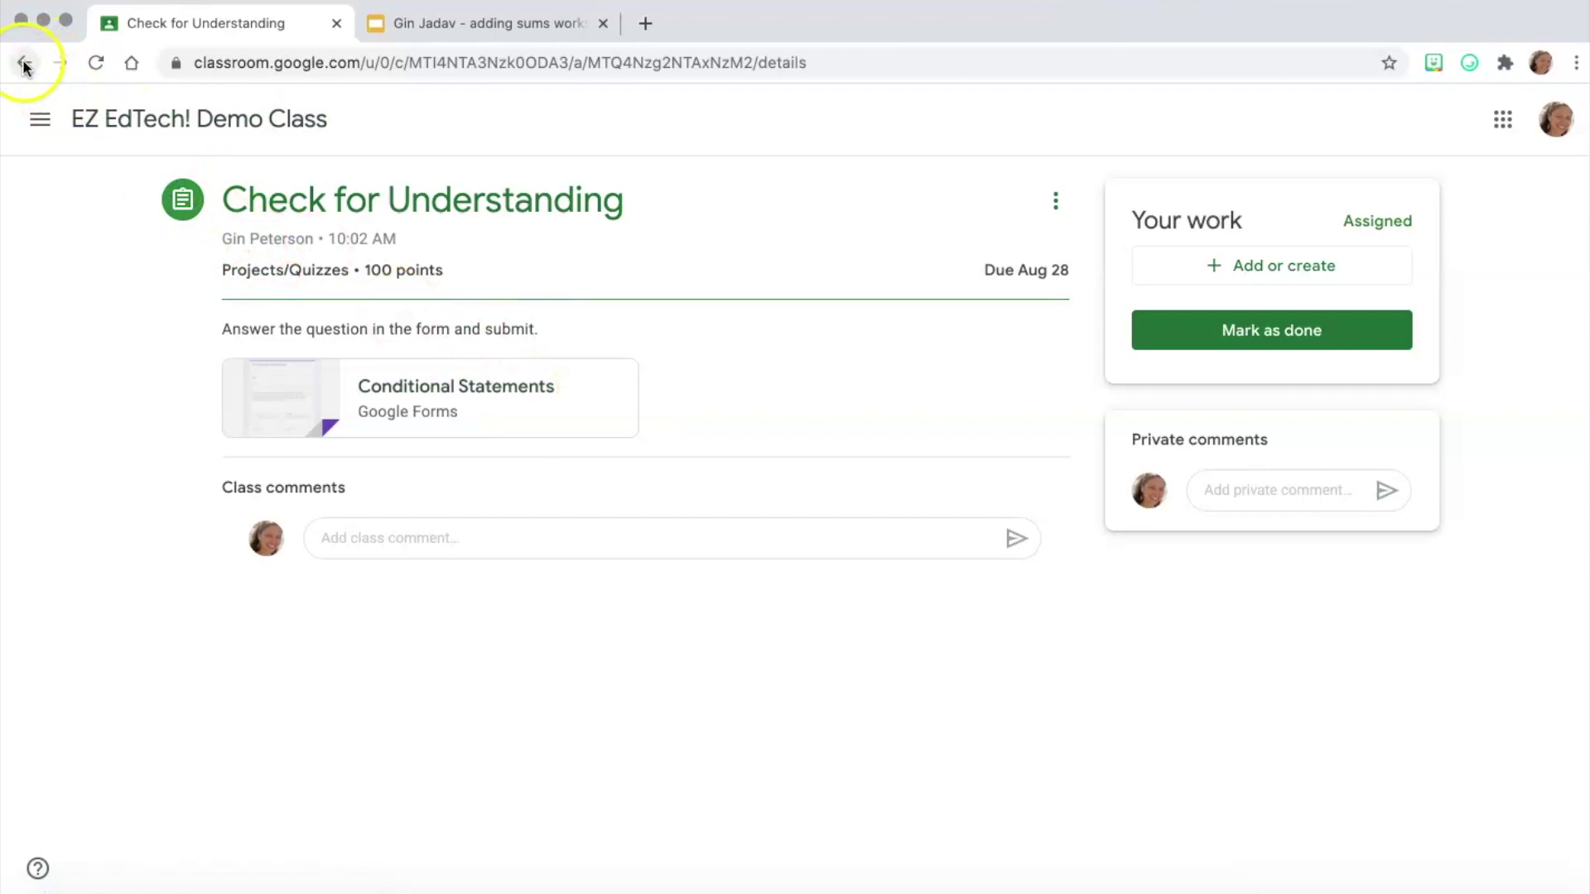
pyautogui.click(421, 407)
# Fill in the Name field, choose Option 2, submit, and highlight the confirmation line.
pyautogui.click(545, 332)
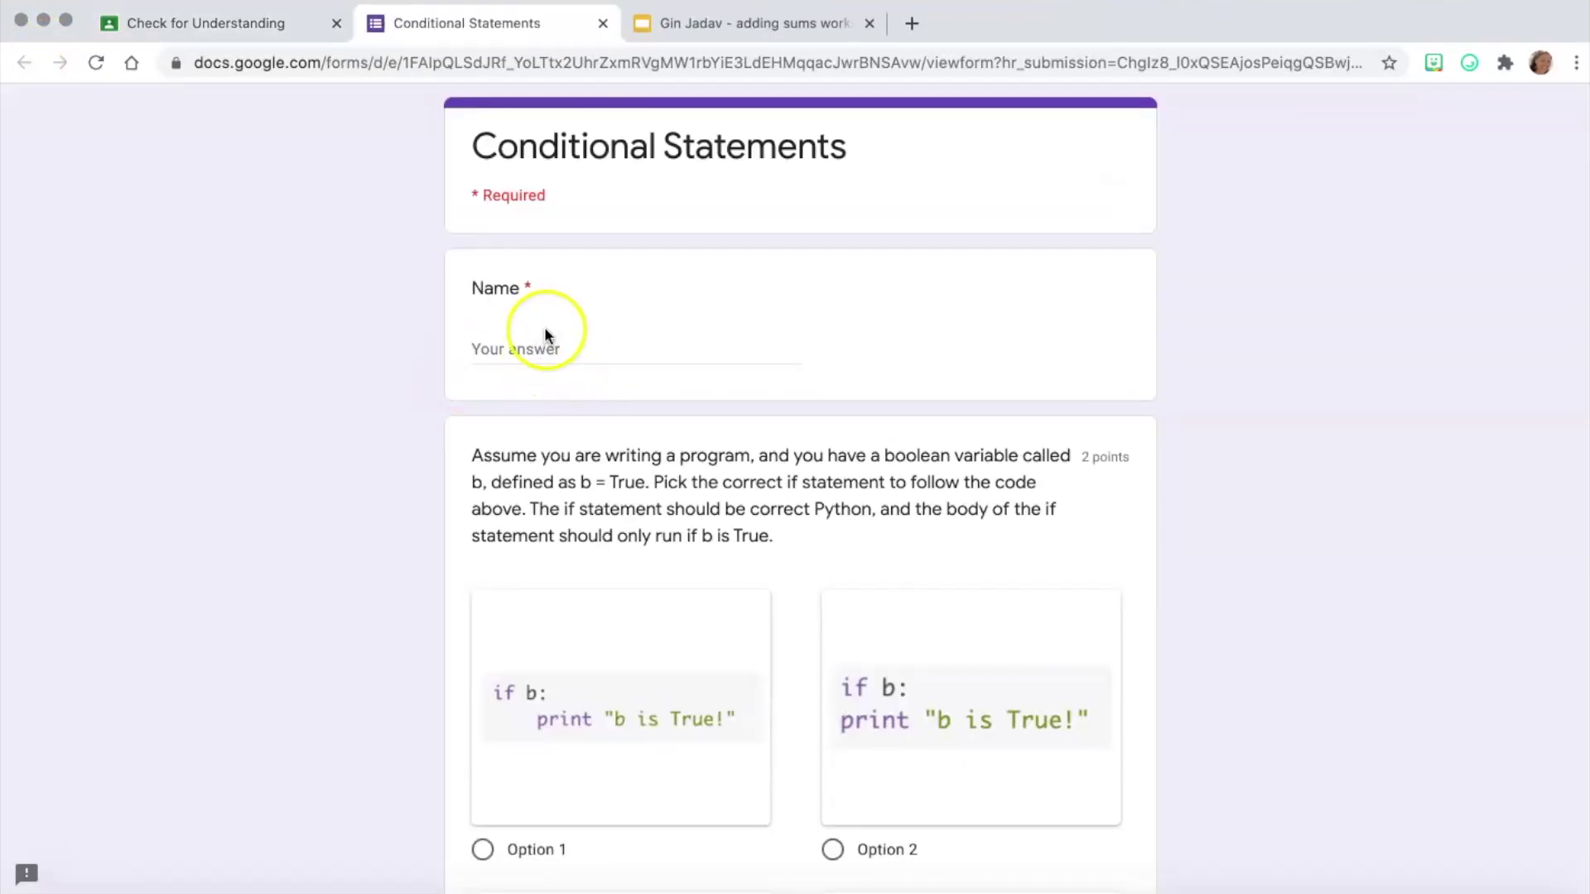
pyautogui.write('Ms. Peterson')
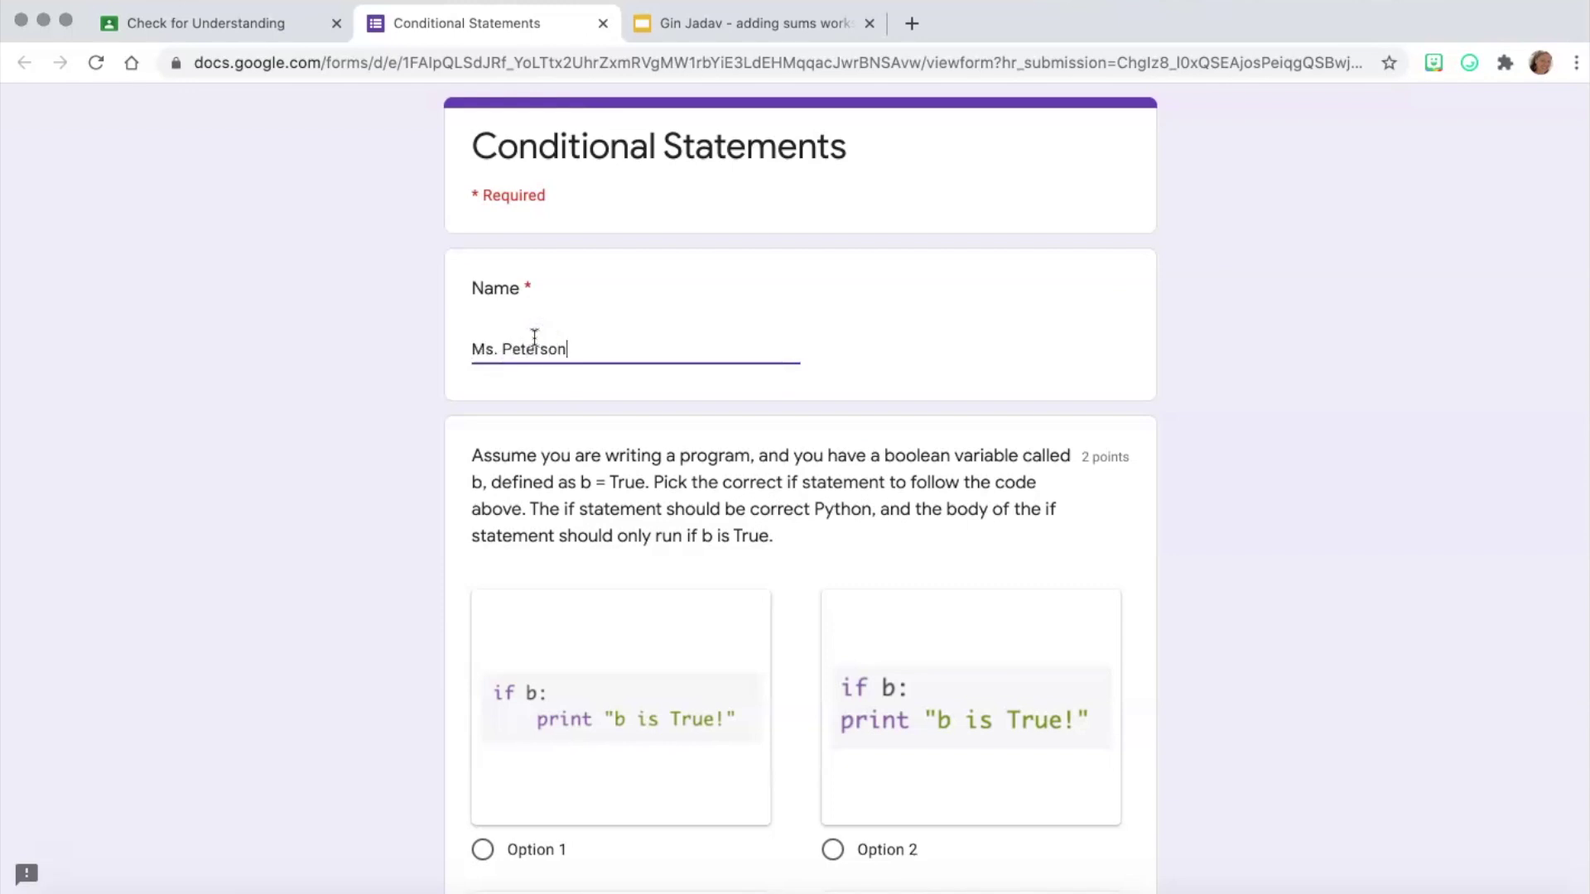
pyautogui.scroll(-4, 534, 337)
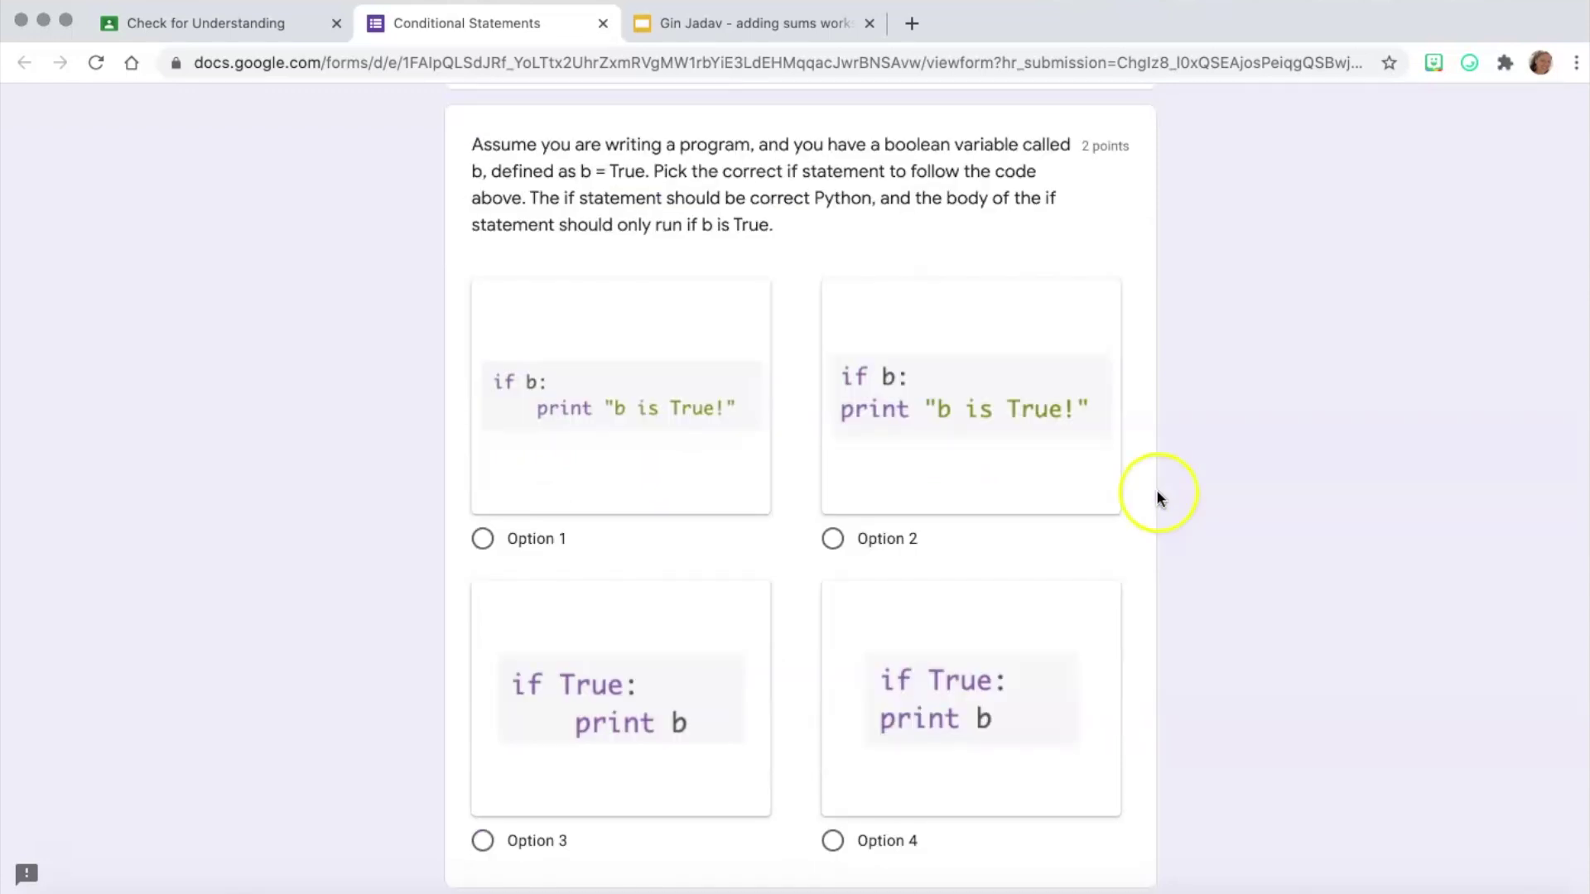
pyautogui.click(833, 540)
pyautogui.scroll(-3, 845, 588)
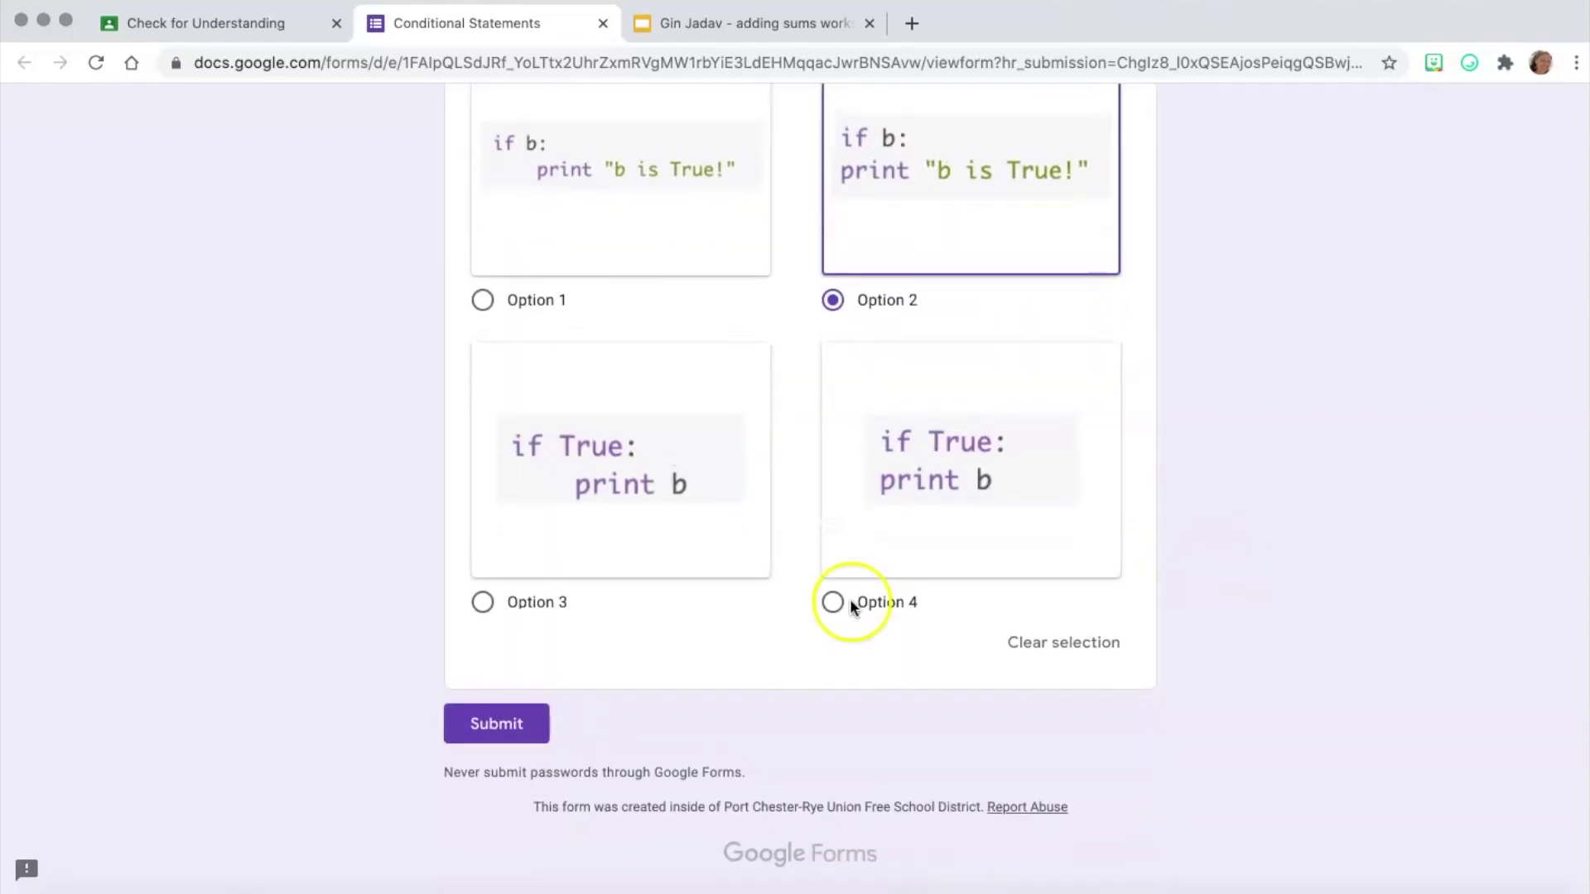
pyautogui.click(506, 739)
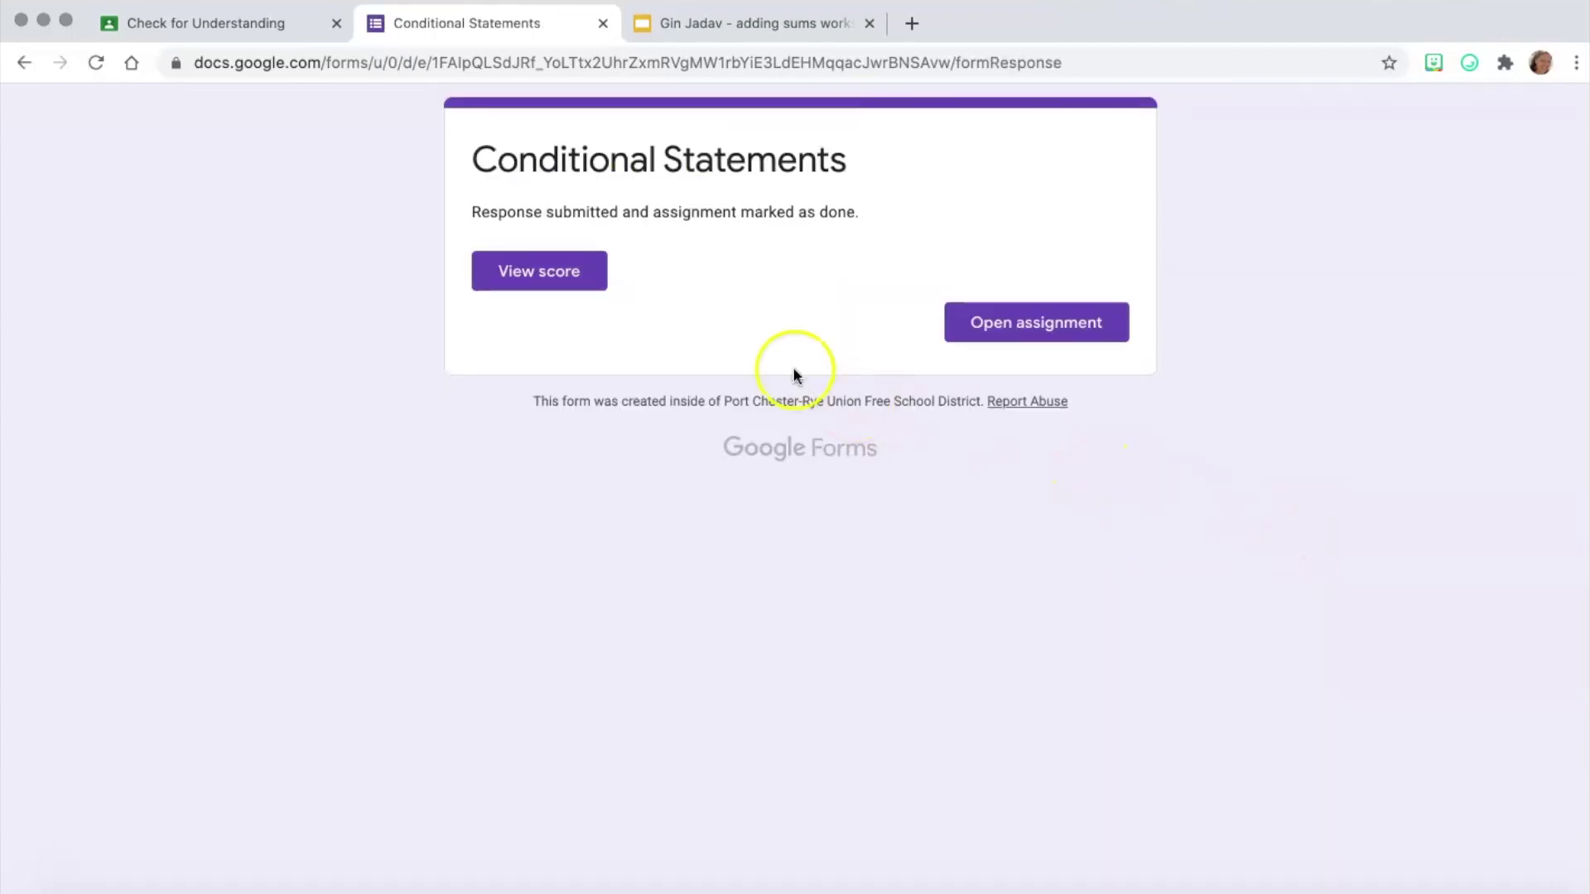
pyautogui.moveTo(470, 213); pyautogui.dragTo(863, 217)
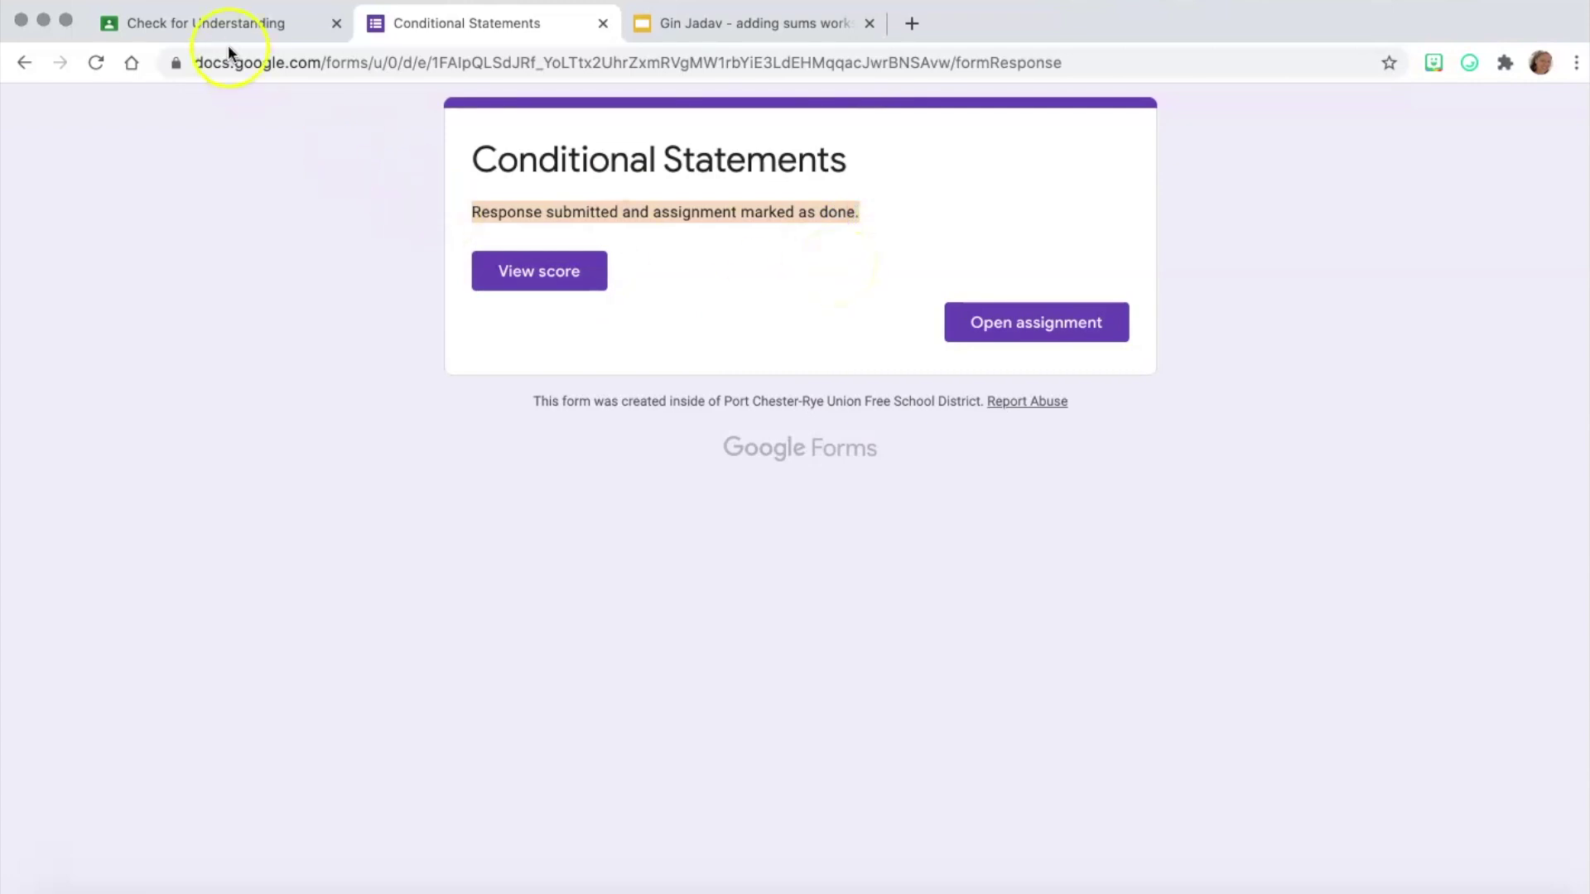
# Reload Check for Understanding to see Turned in, then go back to Classwork.
pyautogui.click(216, 27)
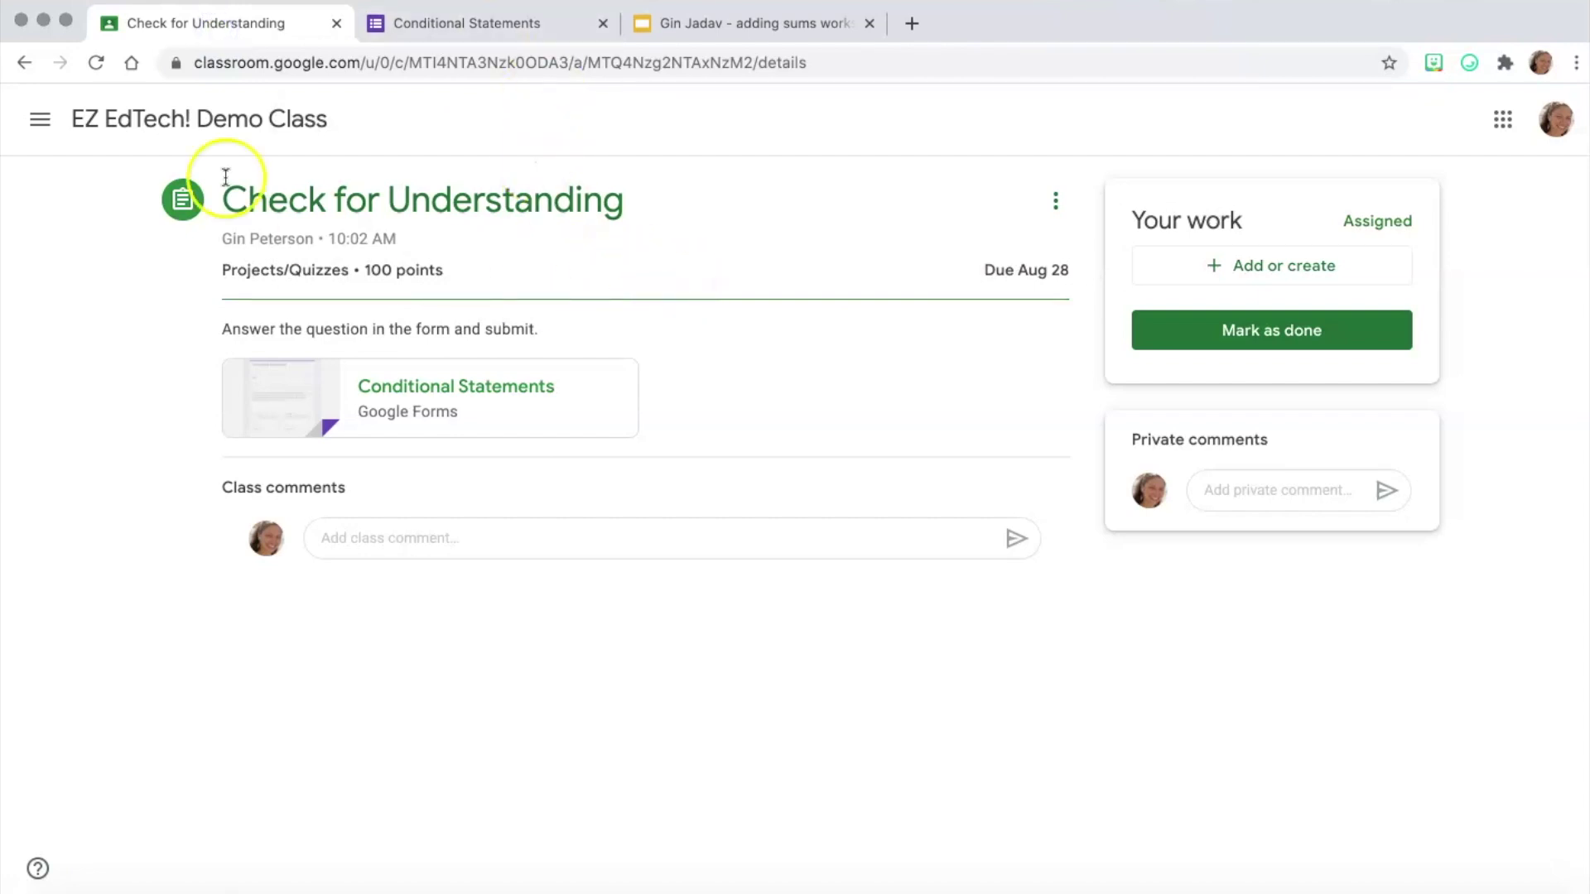
pyautogui.click(95, 65)
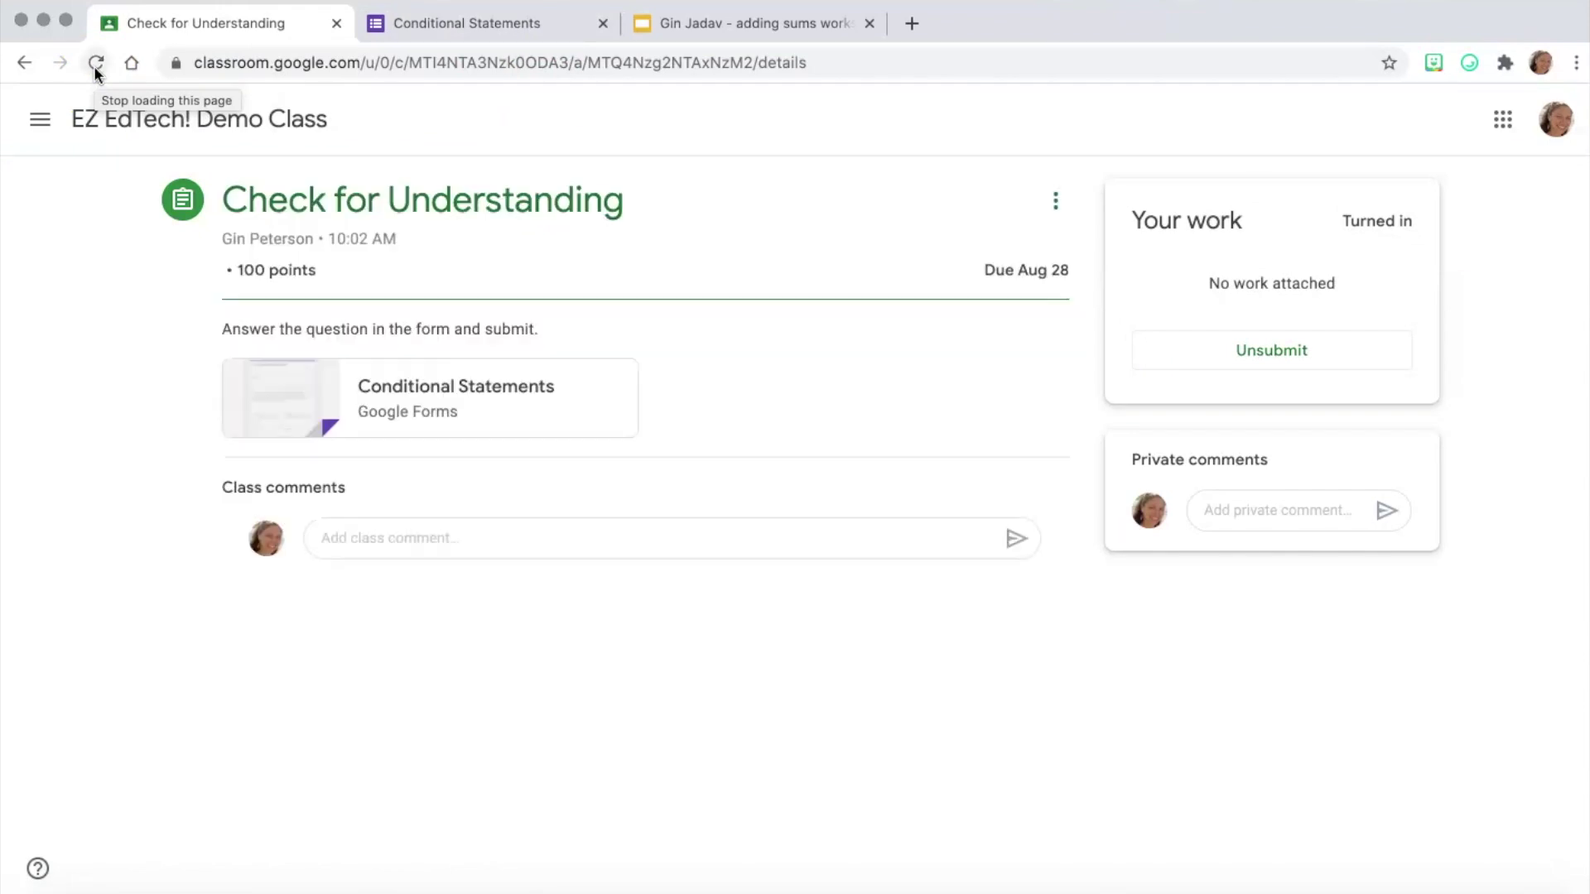
pyautogui.click(456, 23)
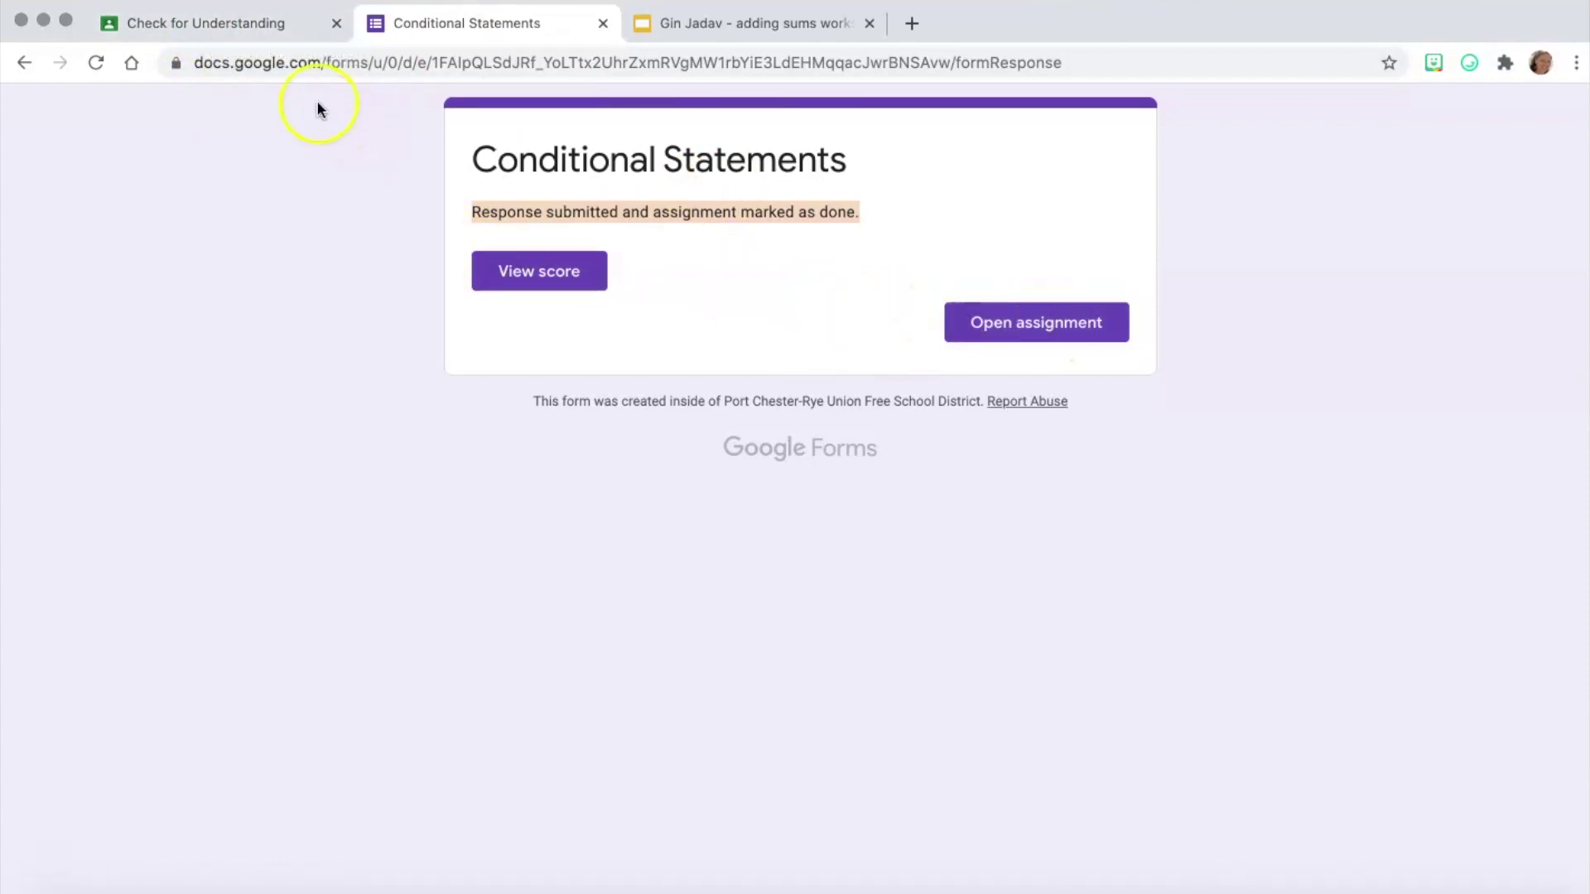
pyautogui.click(235, 28)
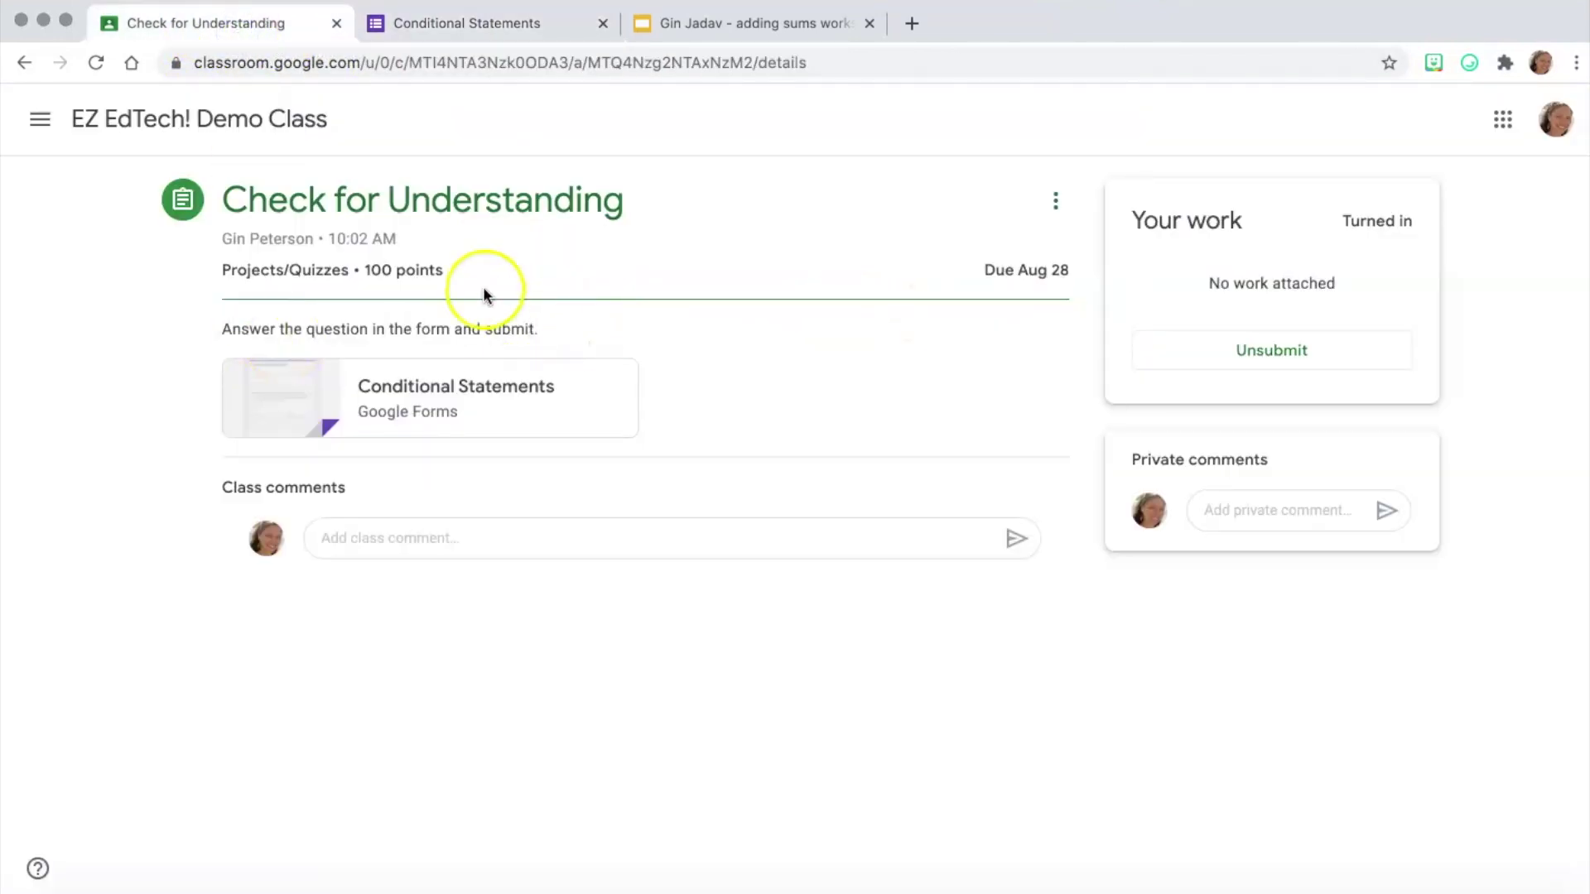
pyautogui.click(23, 62)
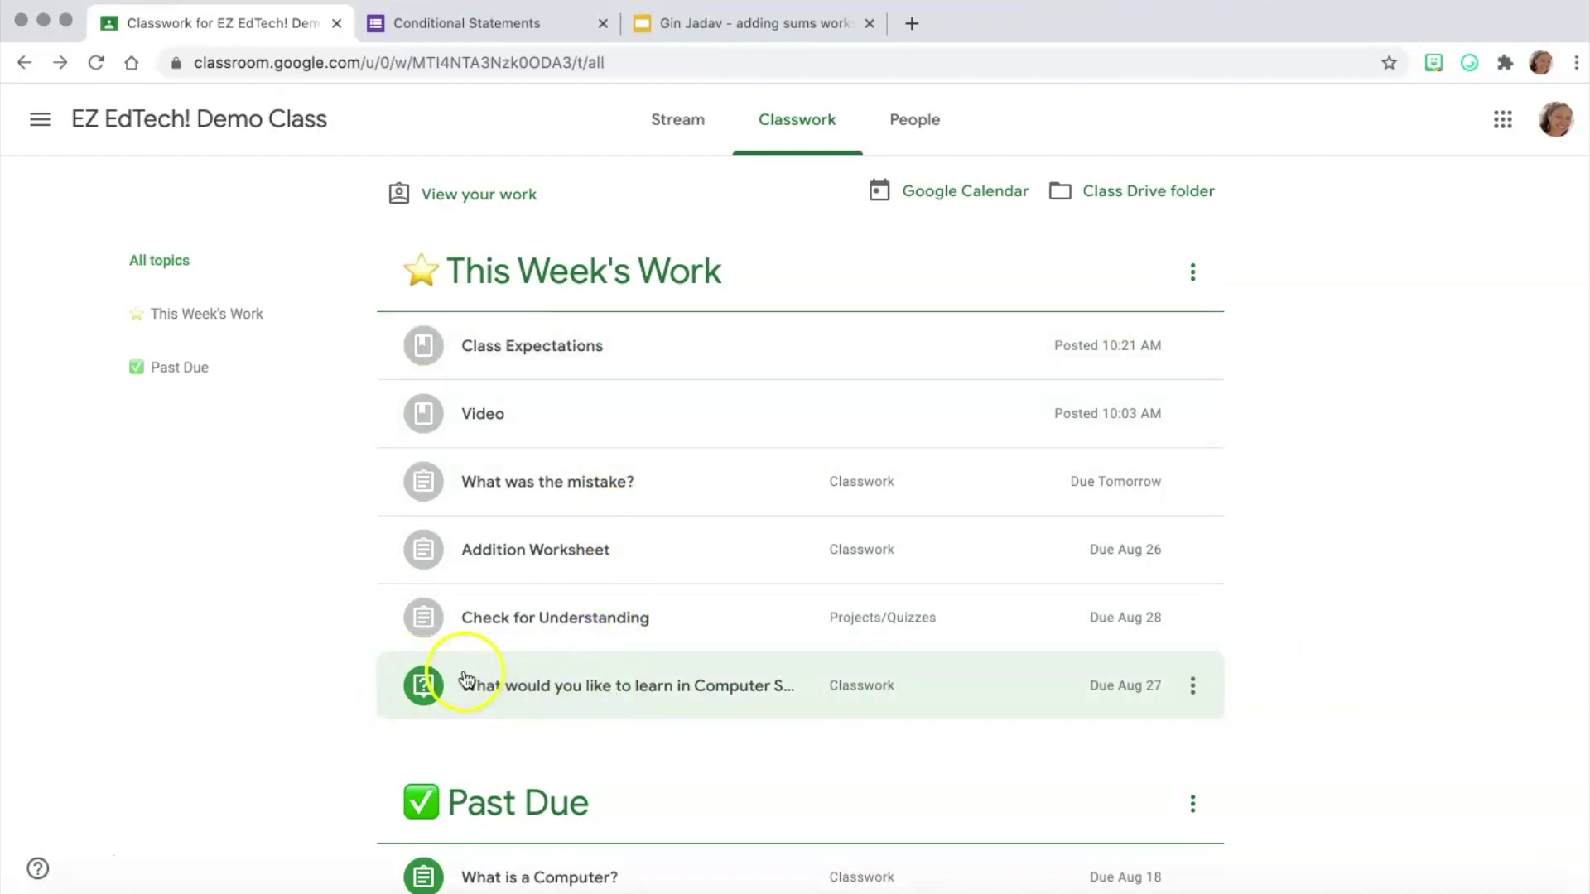
# Answer the Computer Science question about making apps and games with friends, then turn it in.
pyautogui.click(587, 697)
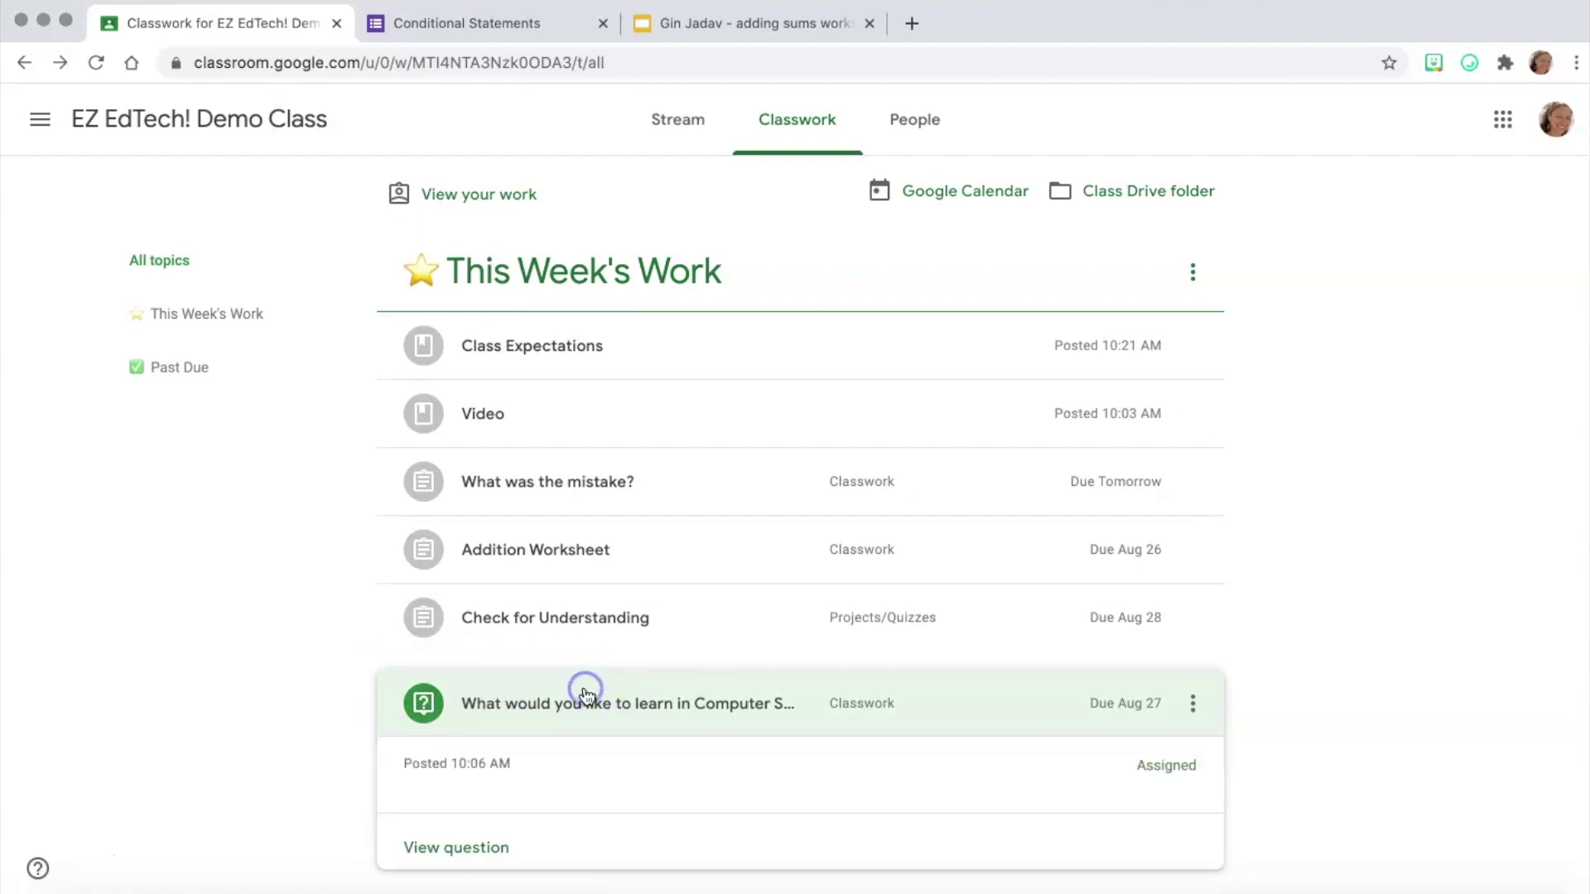
pyautogui.click(456, 848)
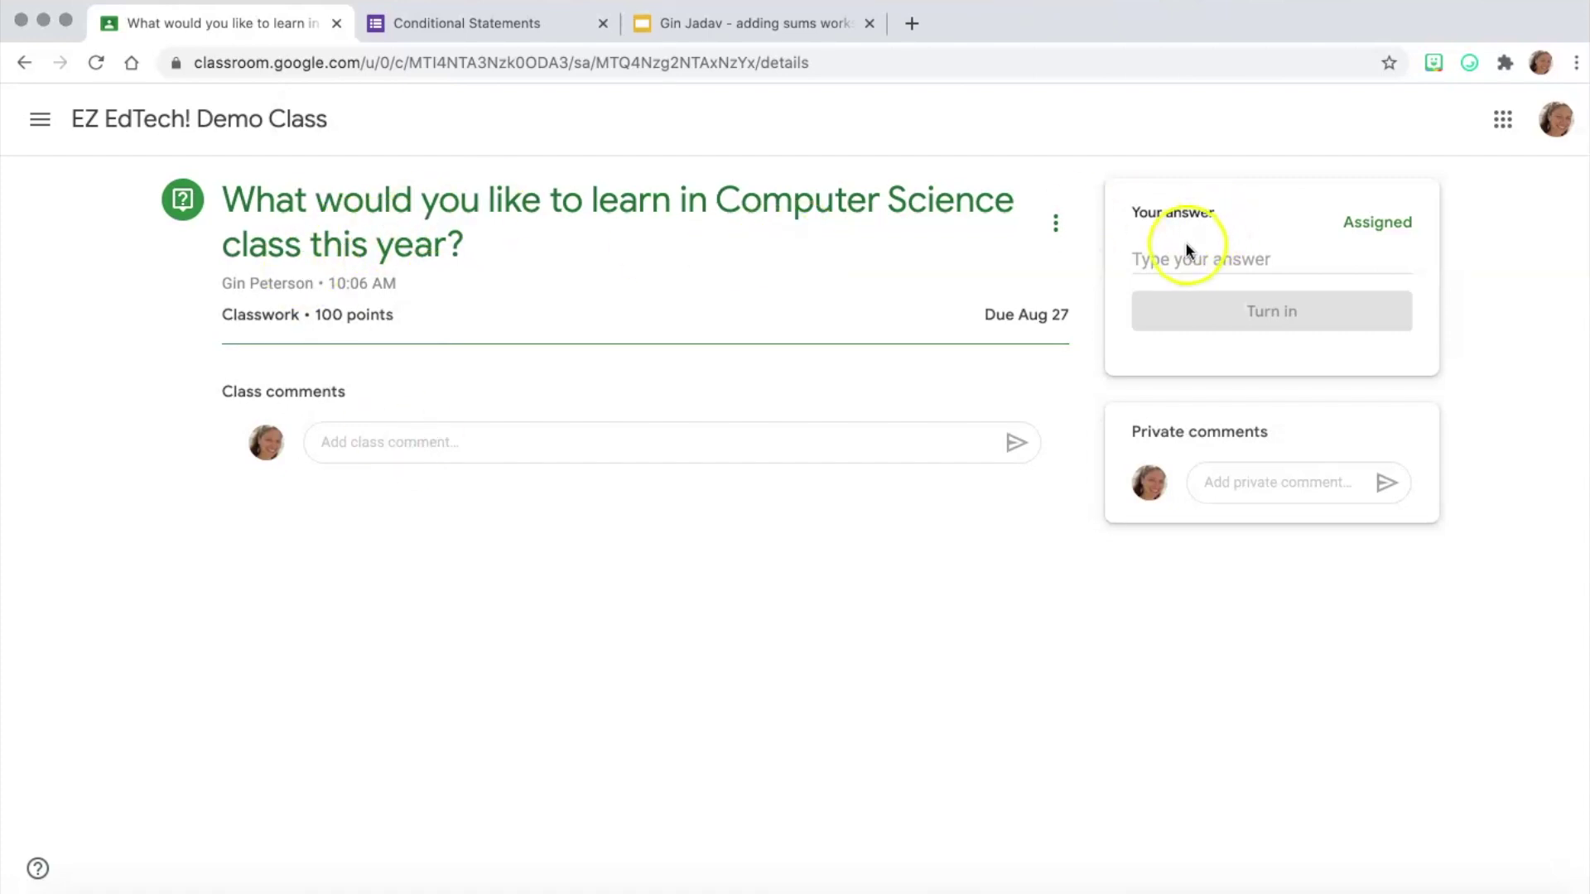
pyautogui.click(362, 447)
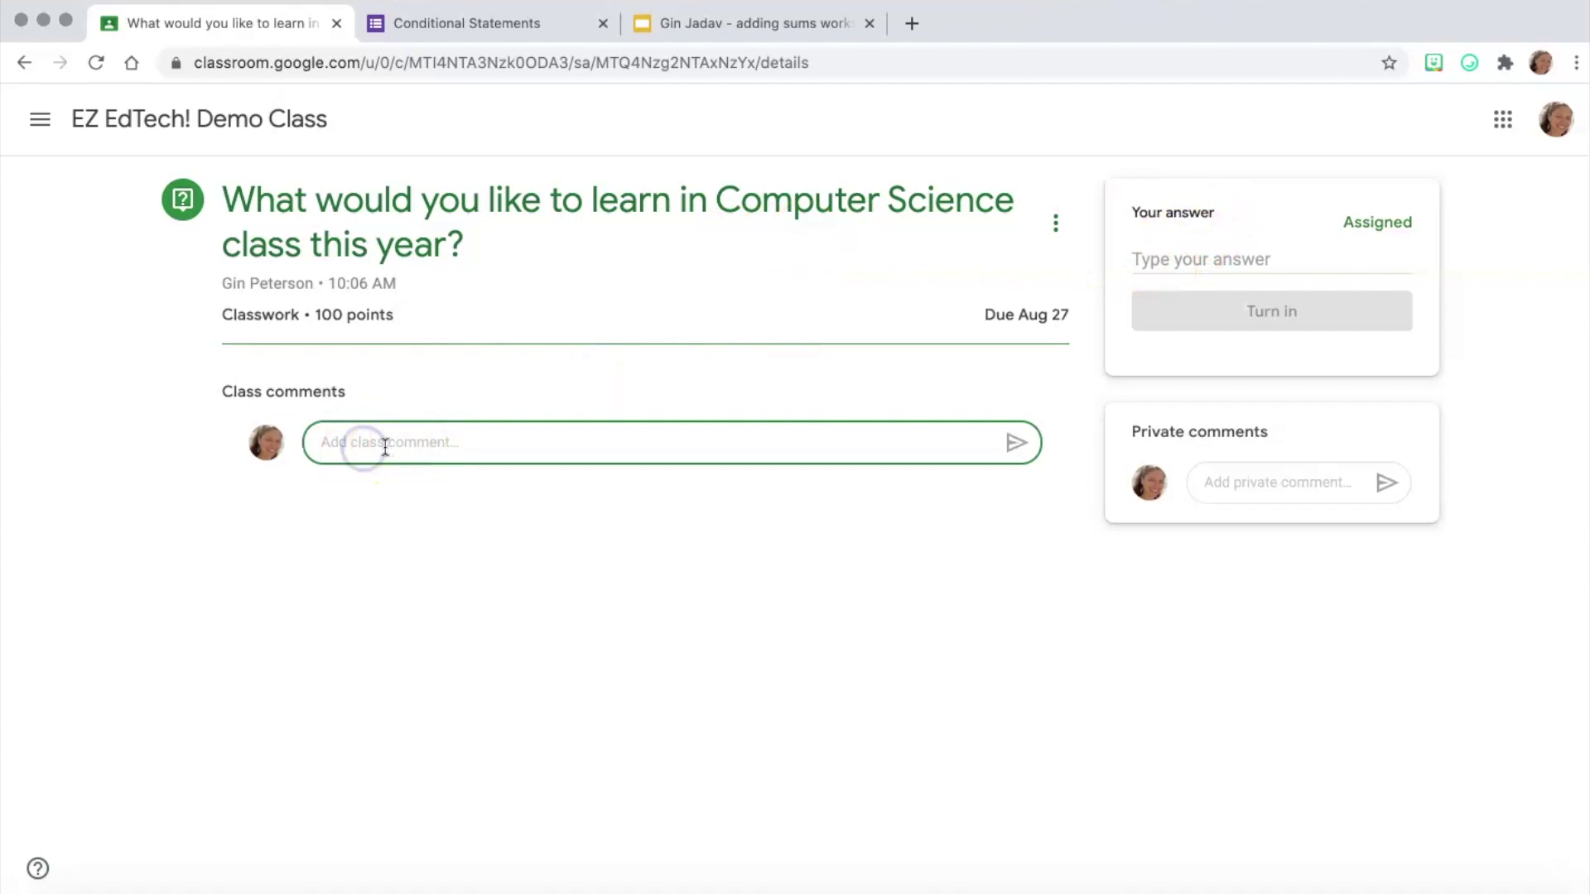
pyautogui.click(1177, 257)
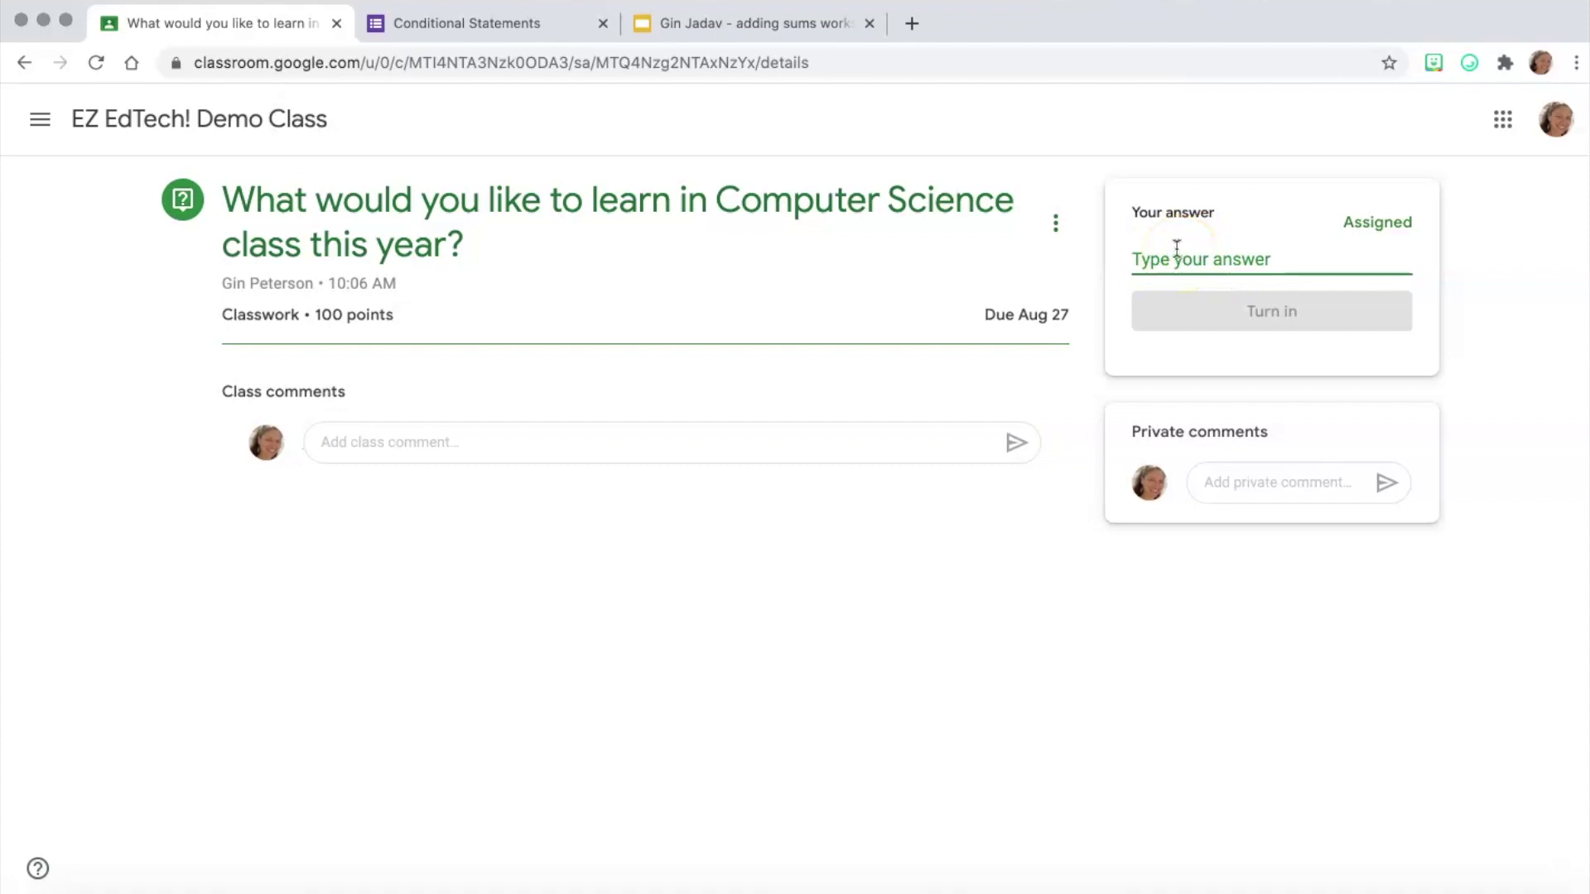
pyautogui.write('I would like to learn to make awesome')
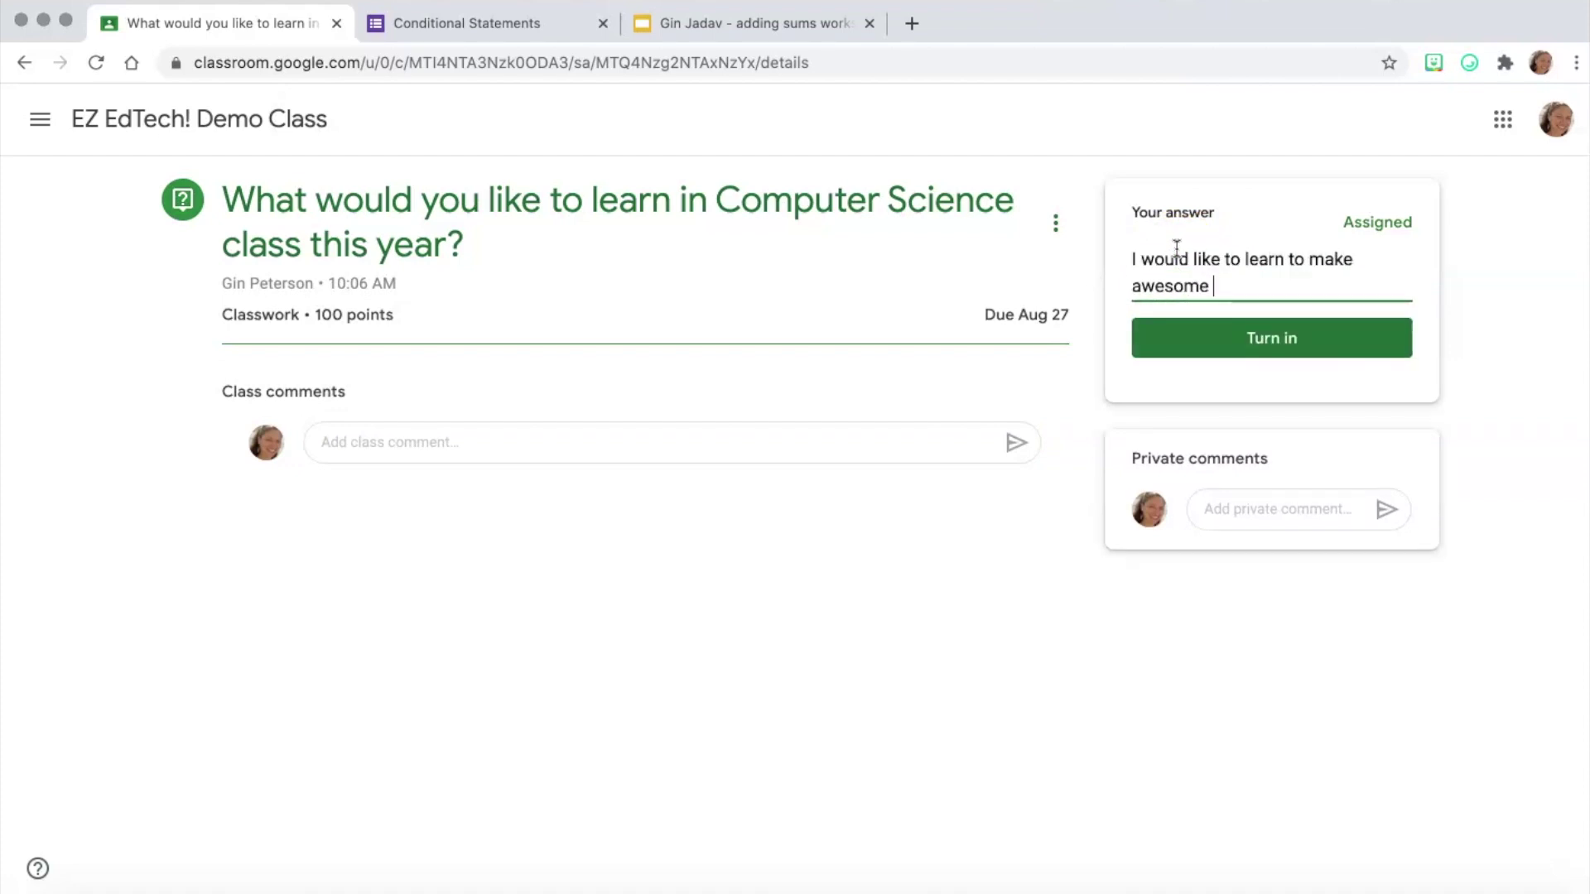
pyautogui.write(' apps and games I can play with my friends.')
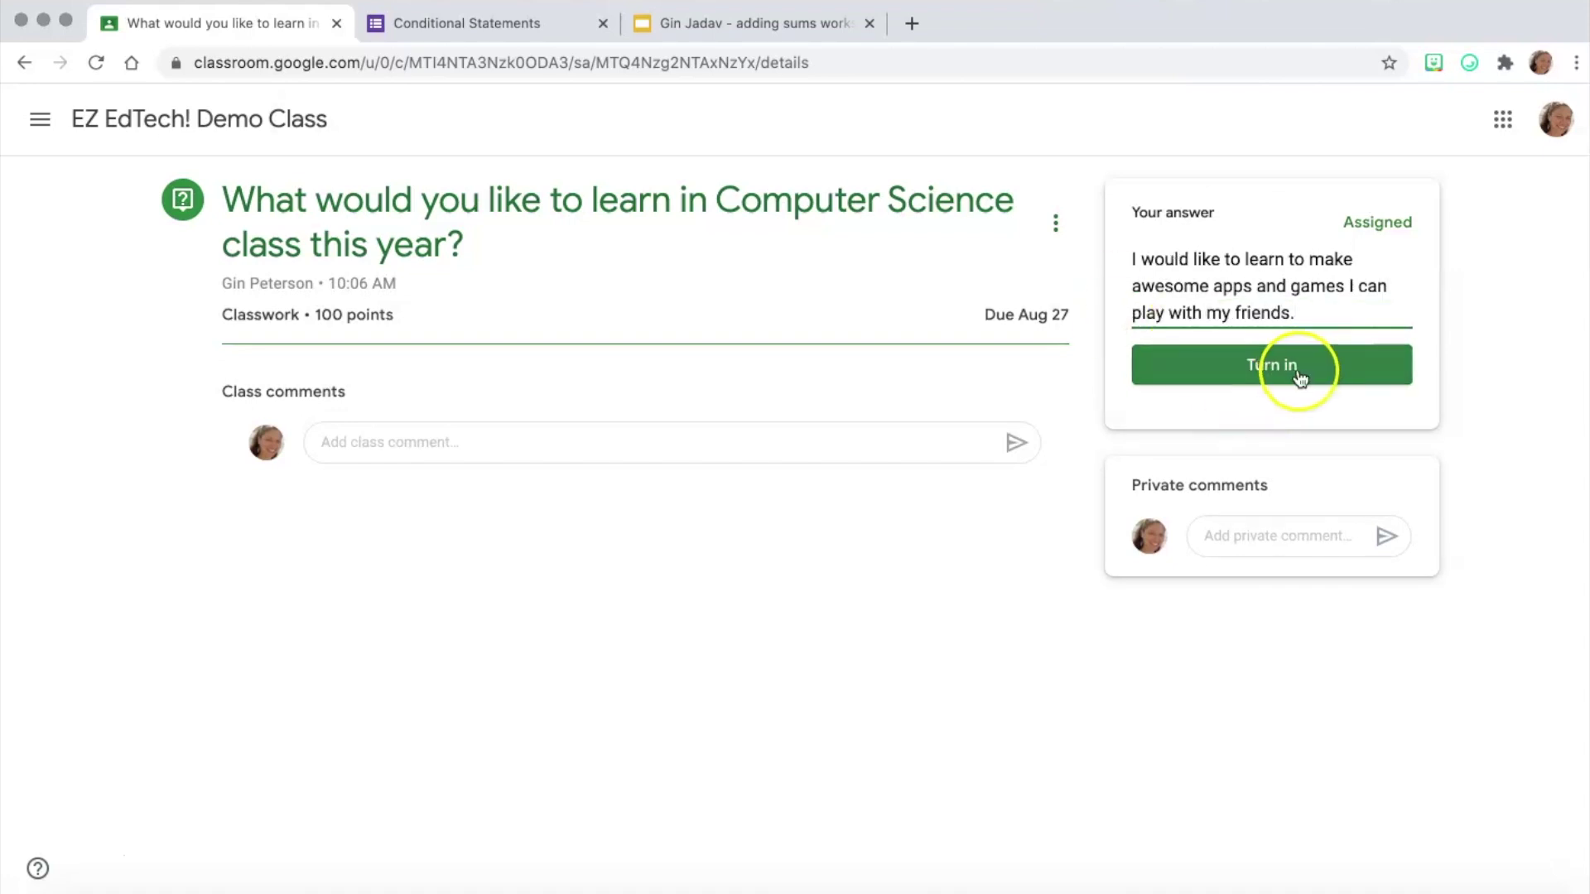
pyautogui.click(1296, 371)
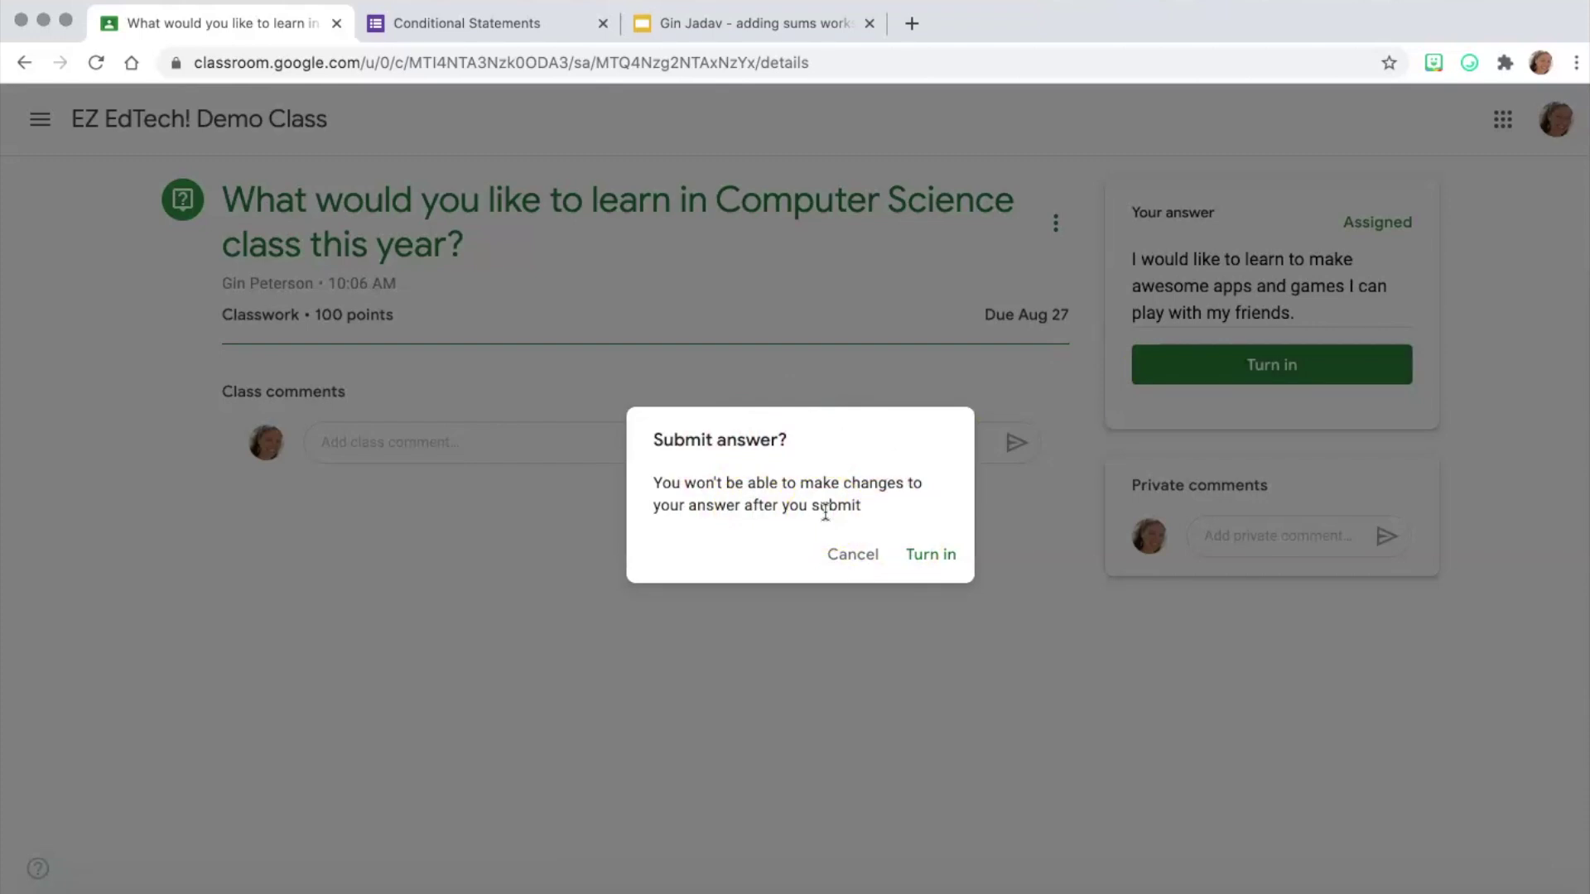
pyautogui.click(918, 560)
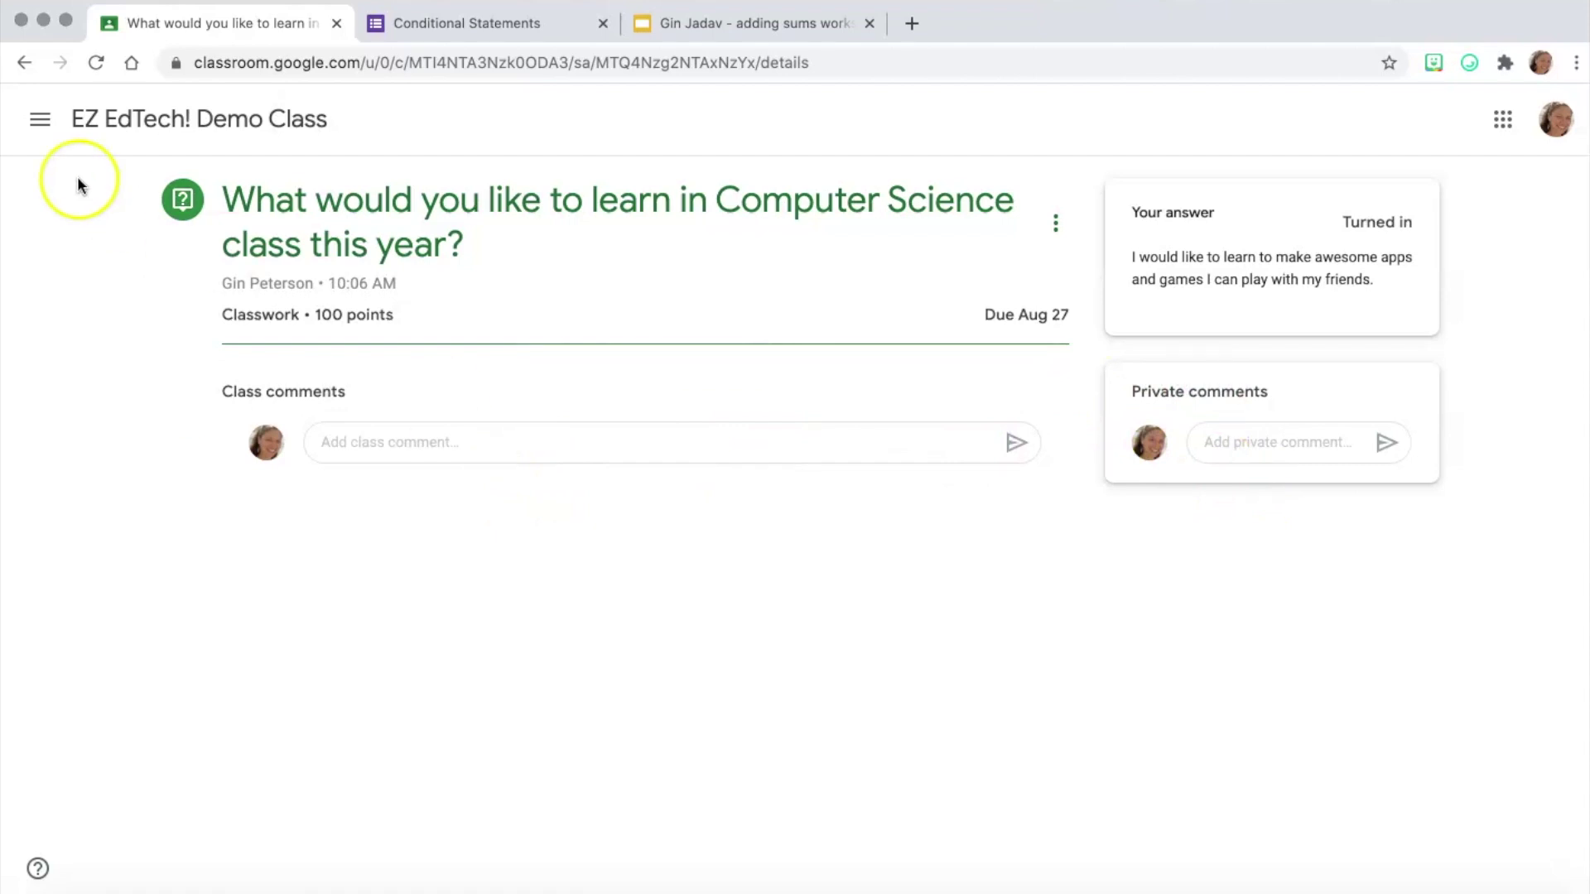
# Go back to Classwork and open View your work to see grades and 95% average.
pyautogui.click(24, 62)
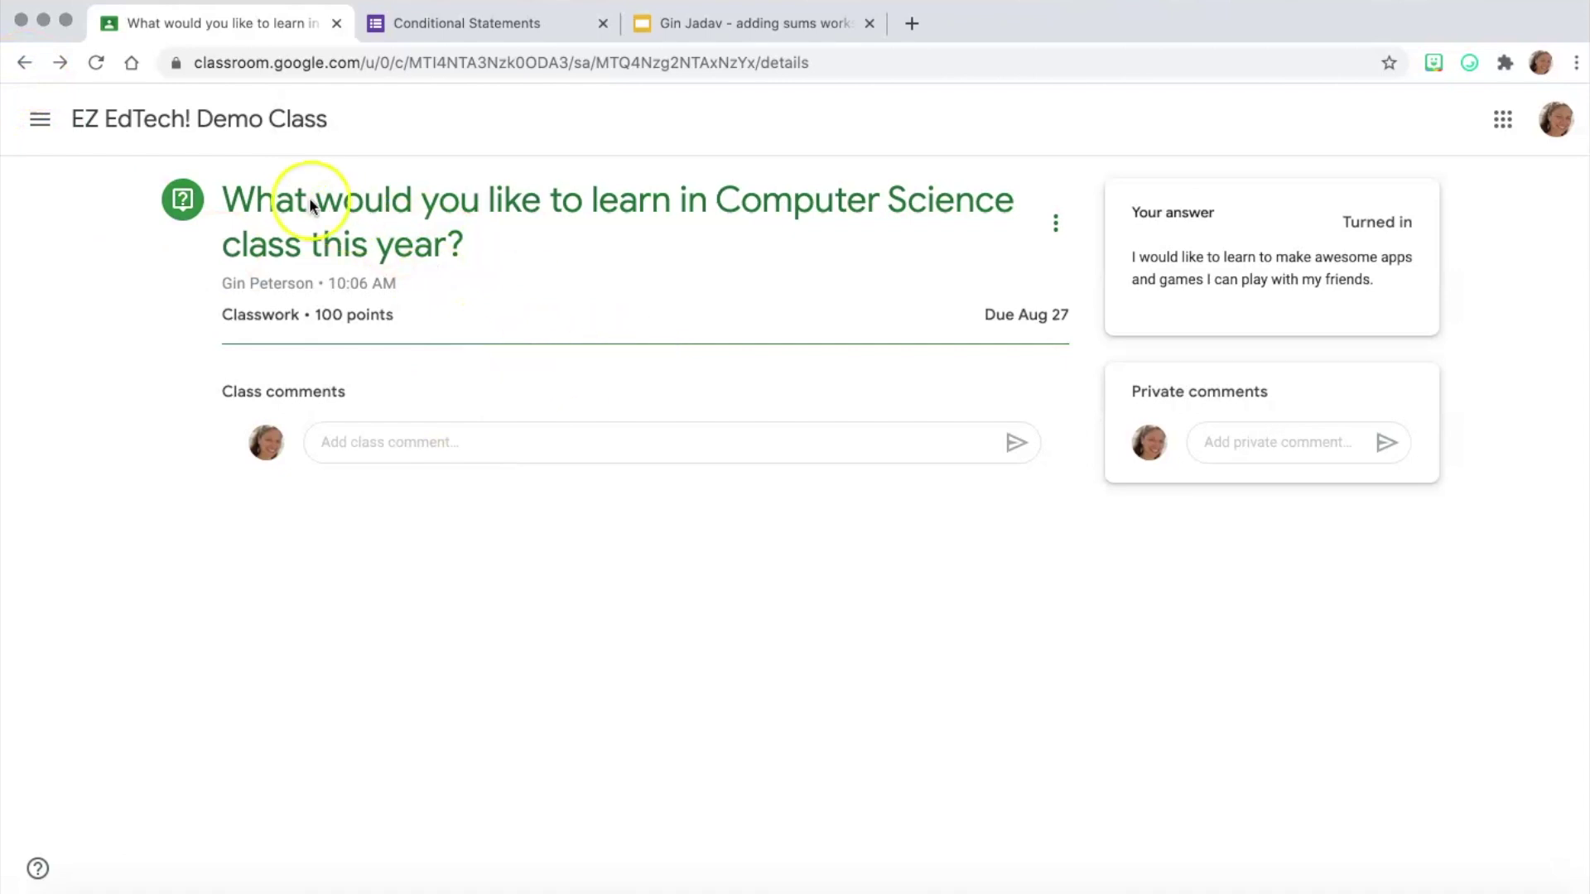
pyautogui.click(21, 64)
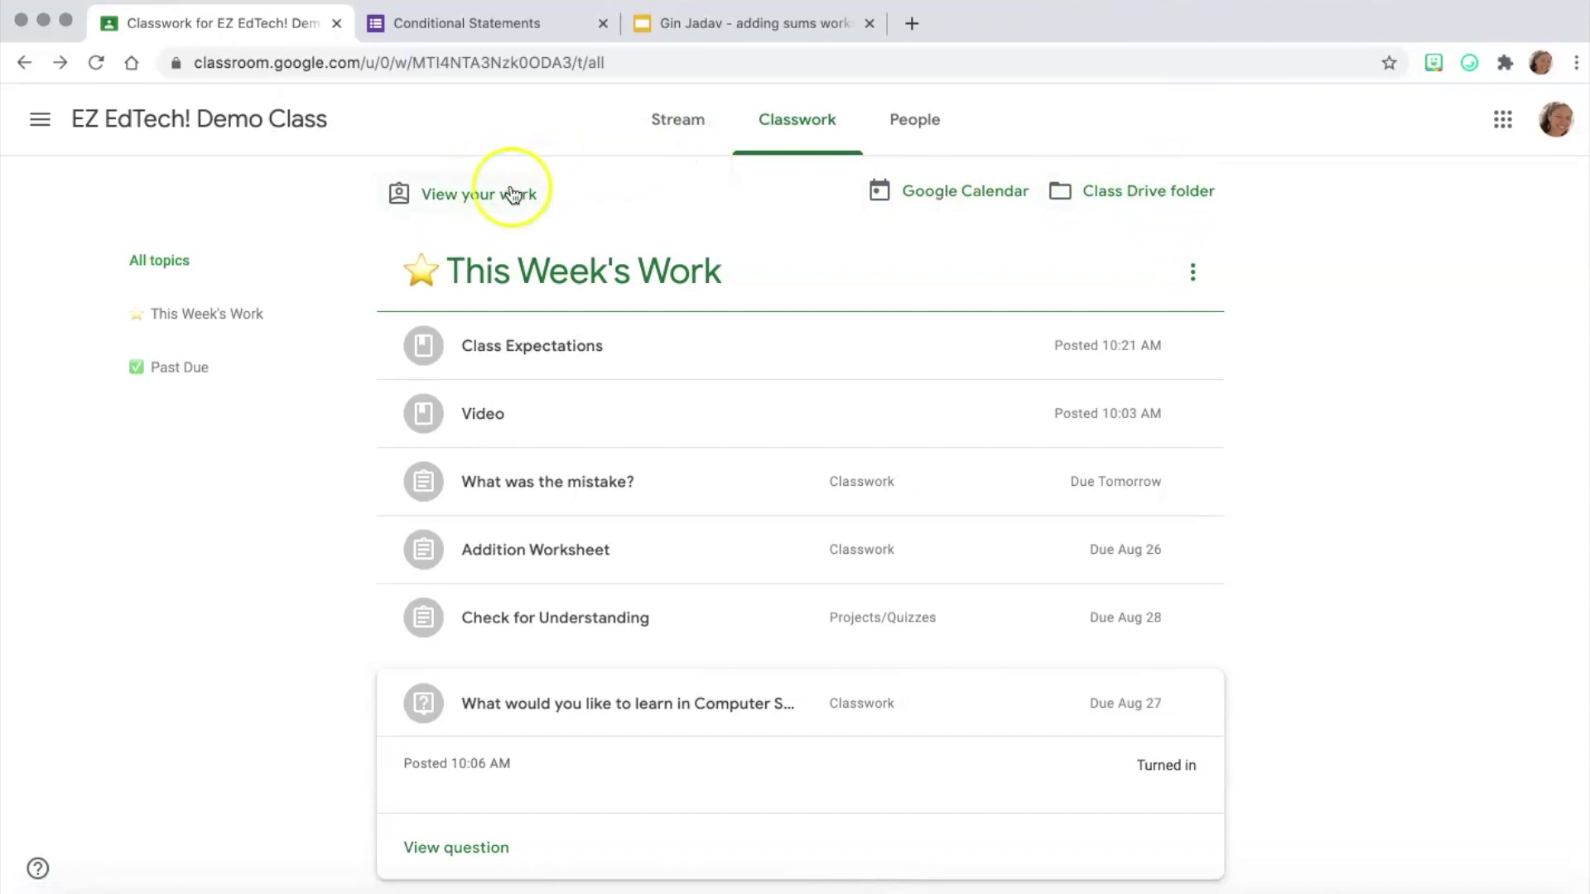
pyautogui.click(461, 193)
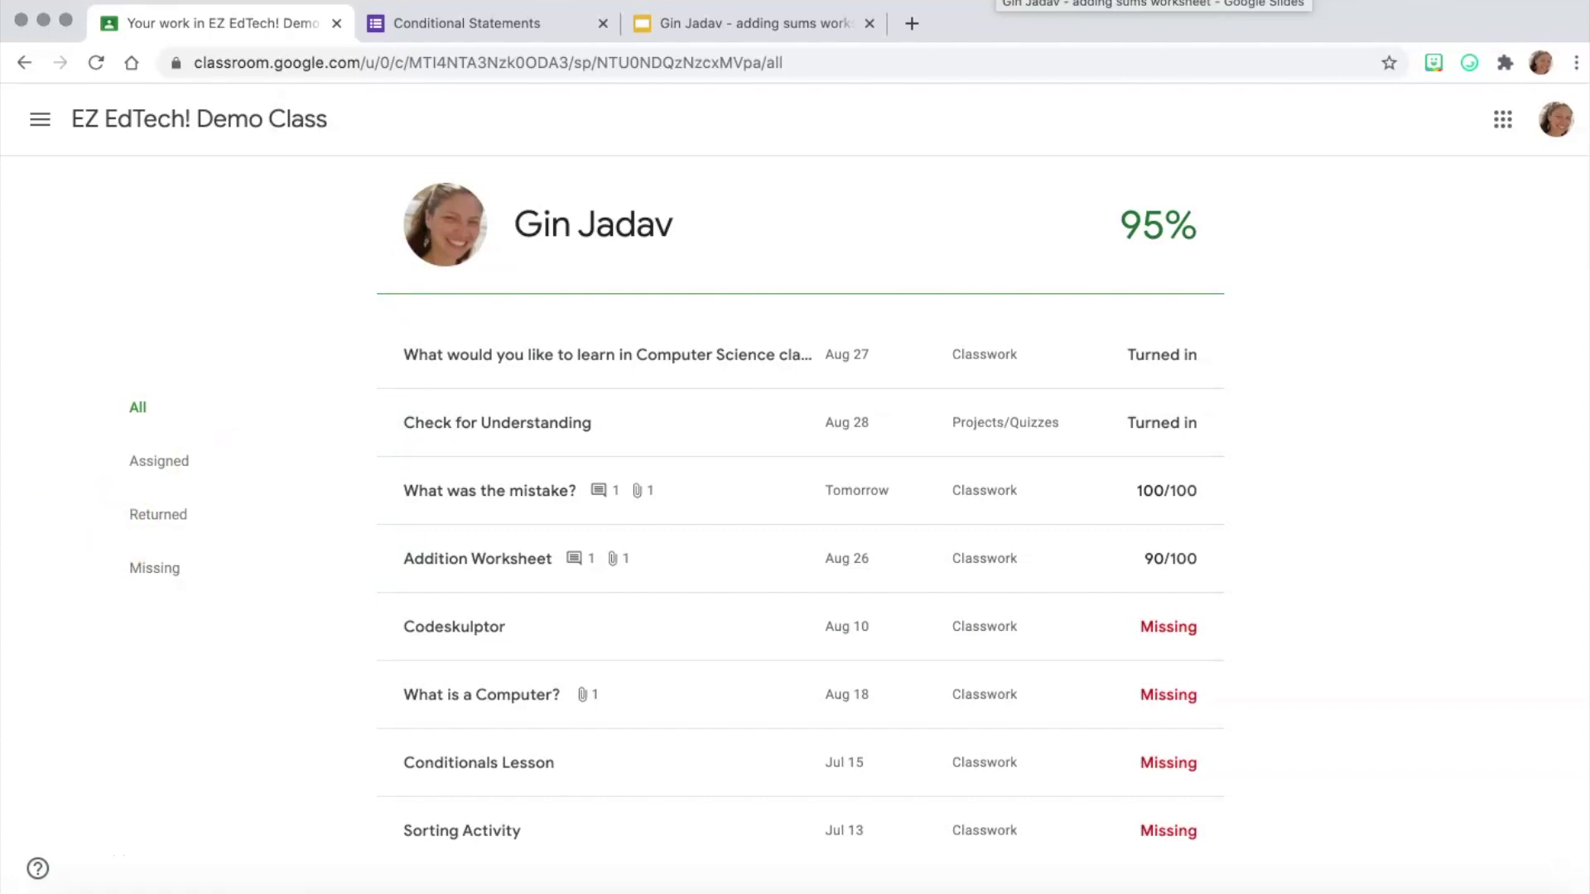
# Expand What was the mistake? and Addition Worksheet feedback, then open the graded worksheet slides.
pyautogui.click(101, 64)
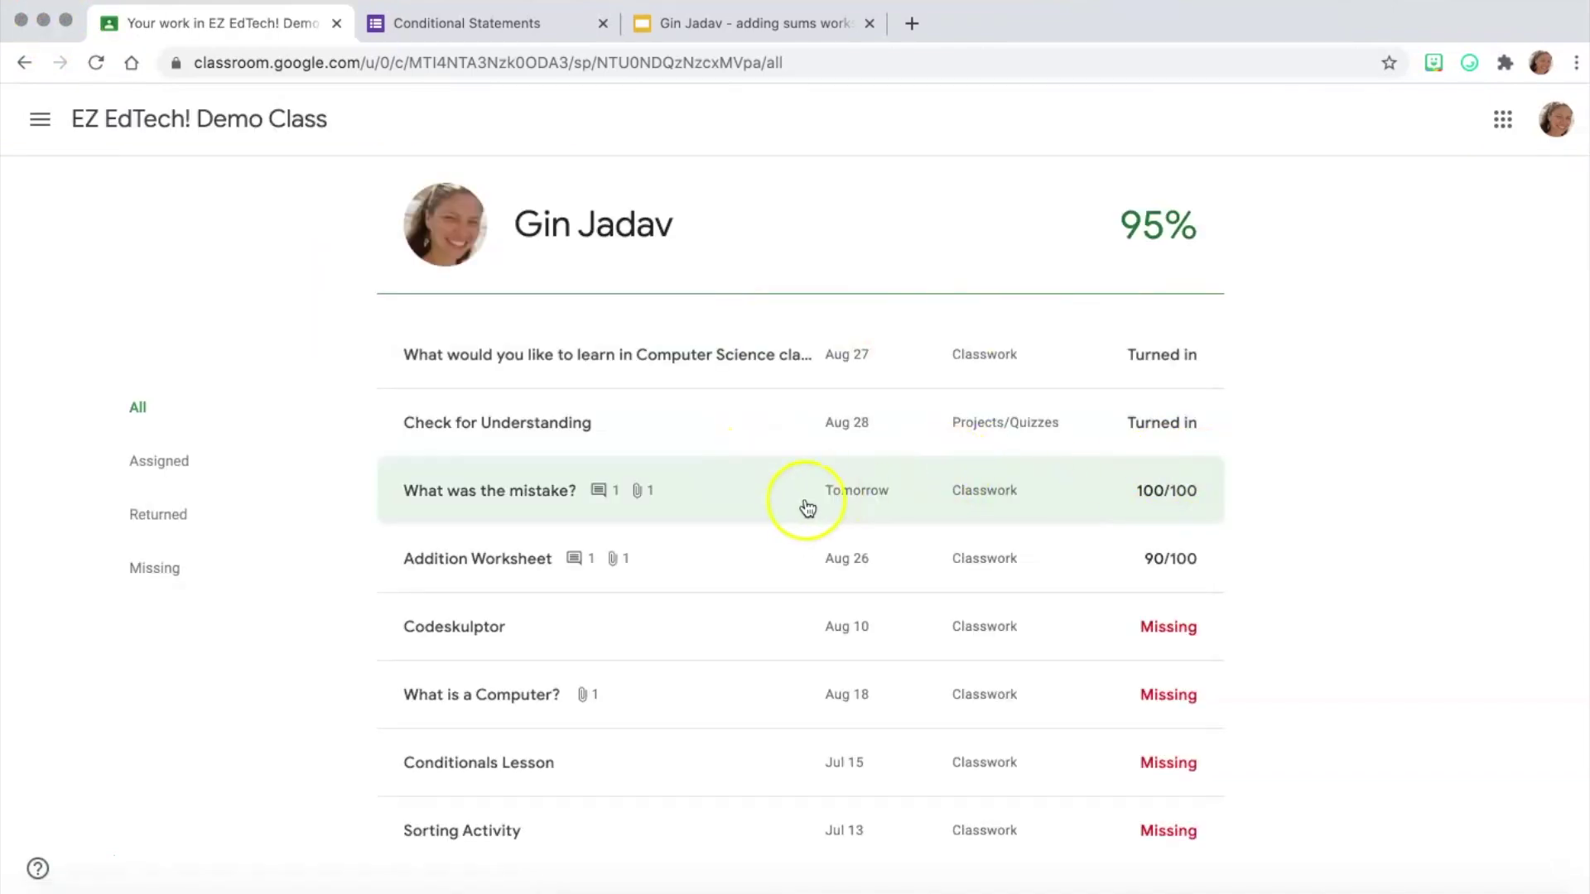
pyautogui.click(1156, 504)
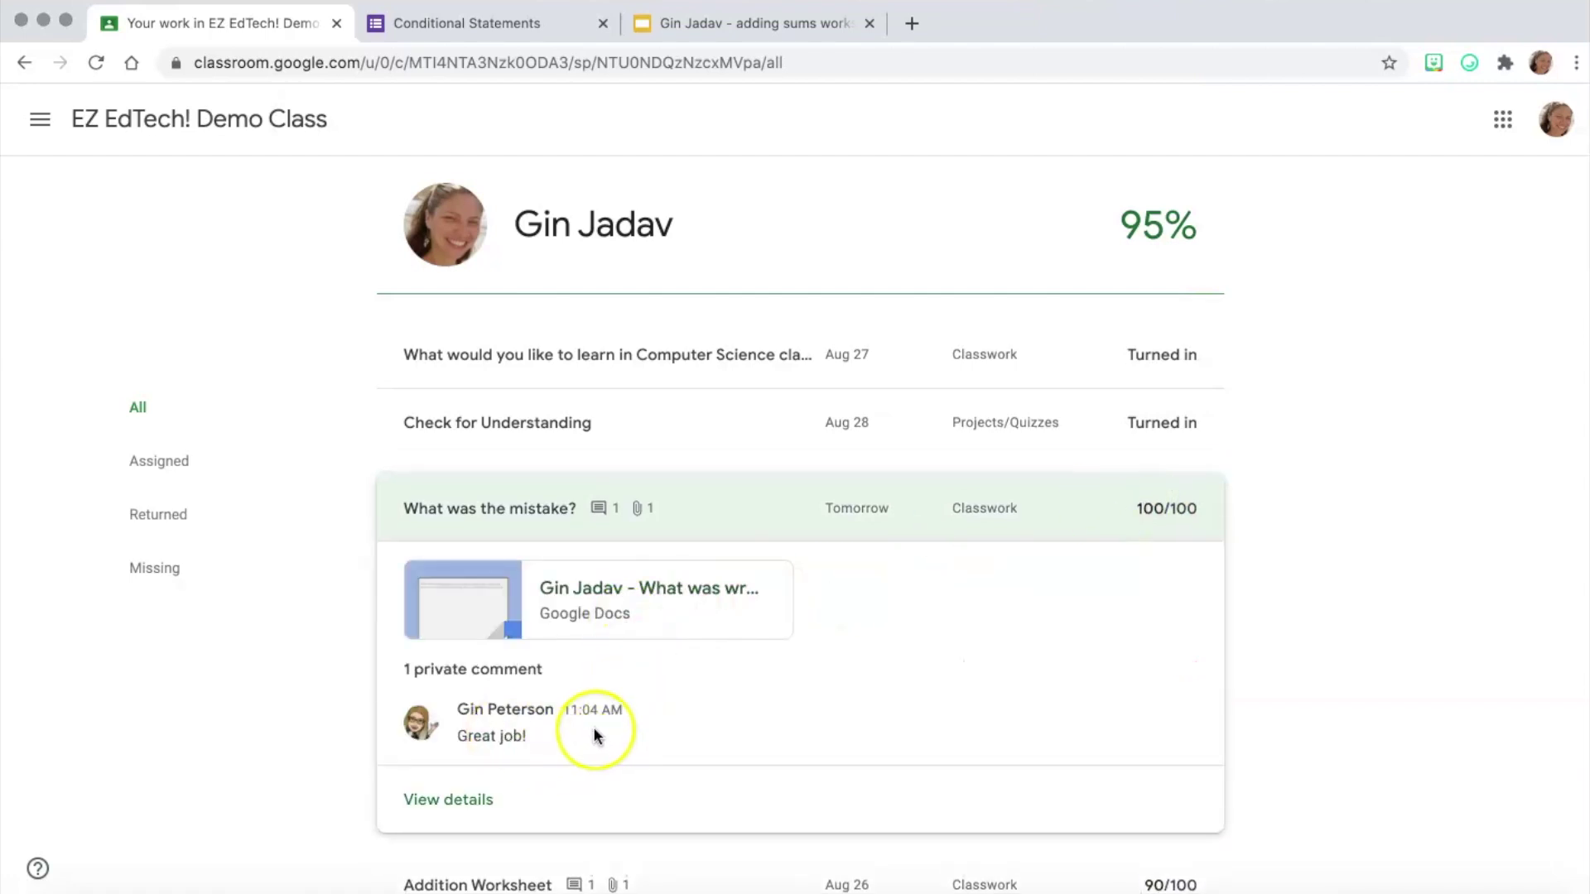
pyautogui.scroll(-3, 486, 781)
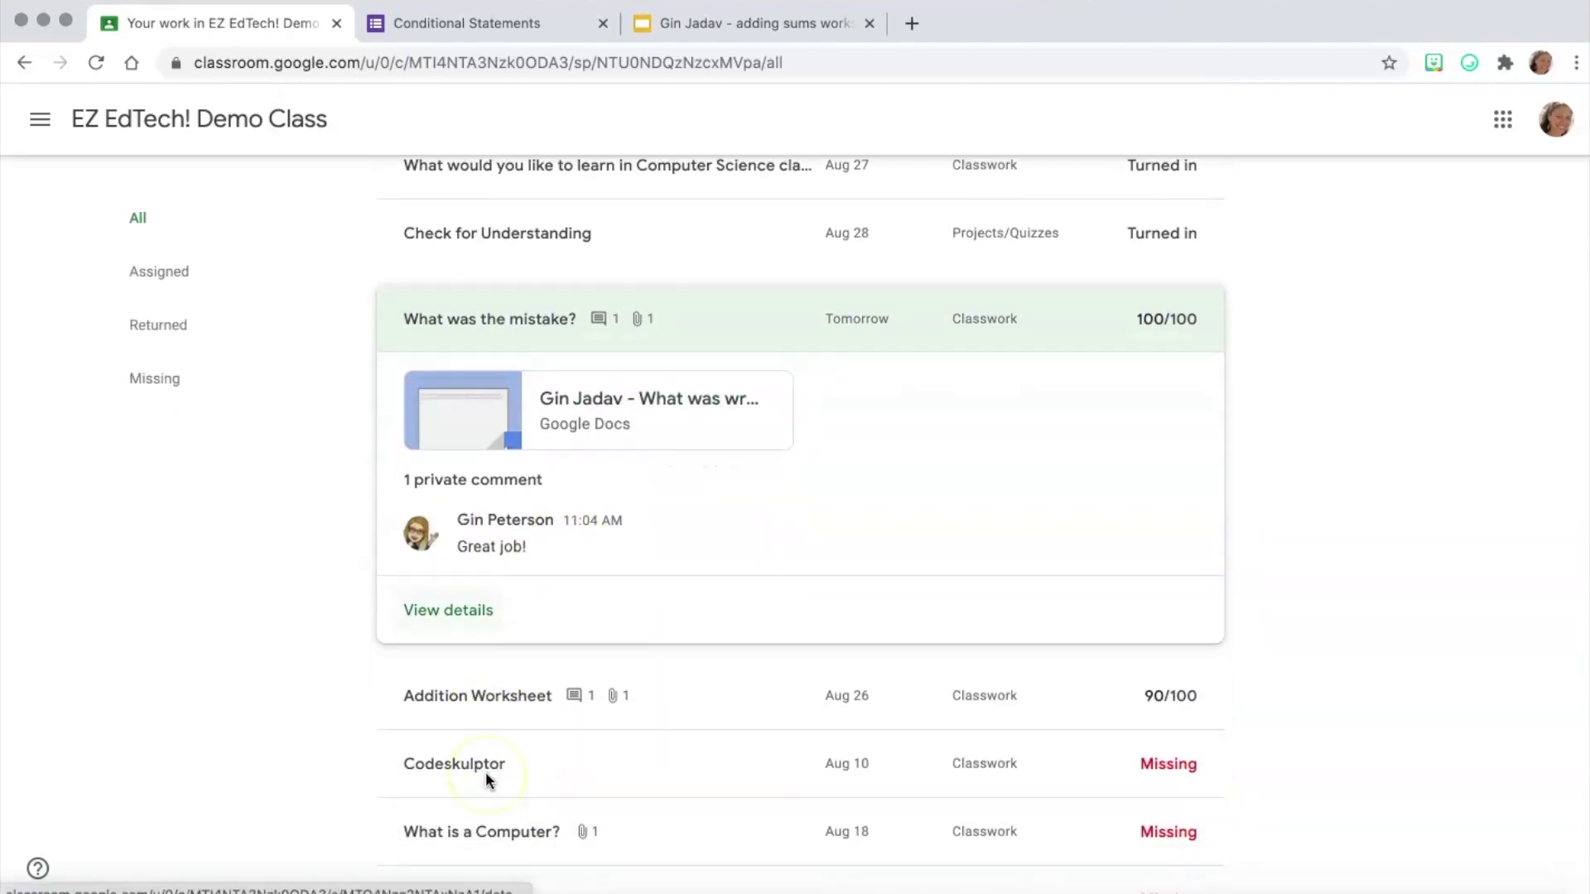
pyautogui.click(472, 637)
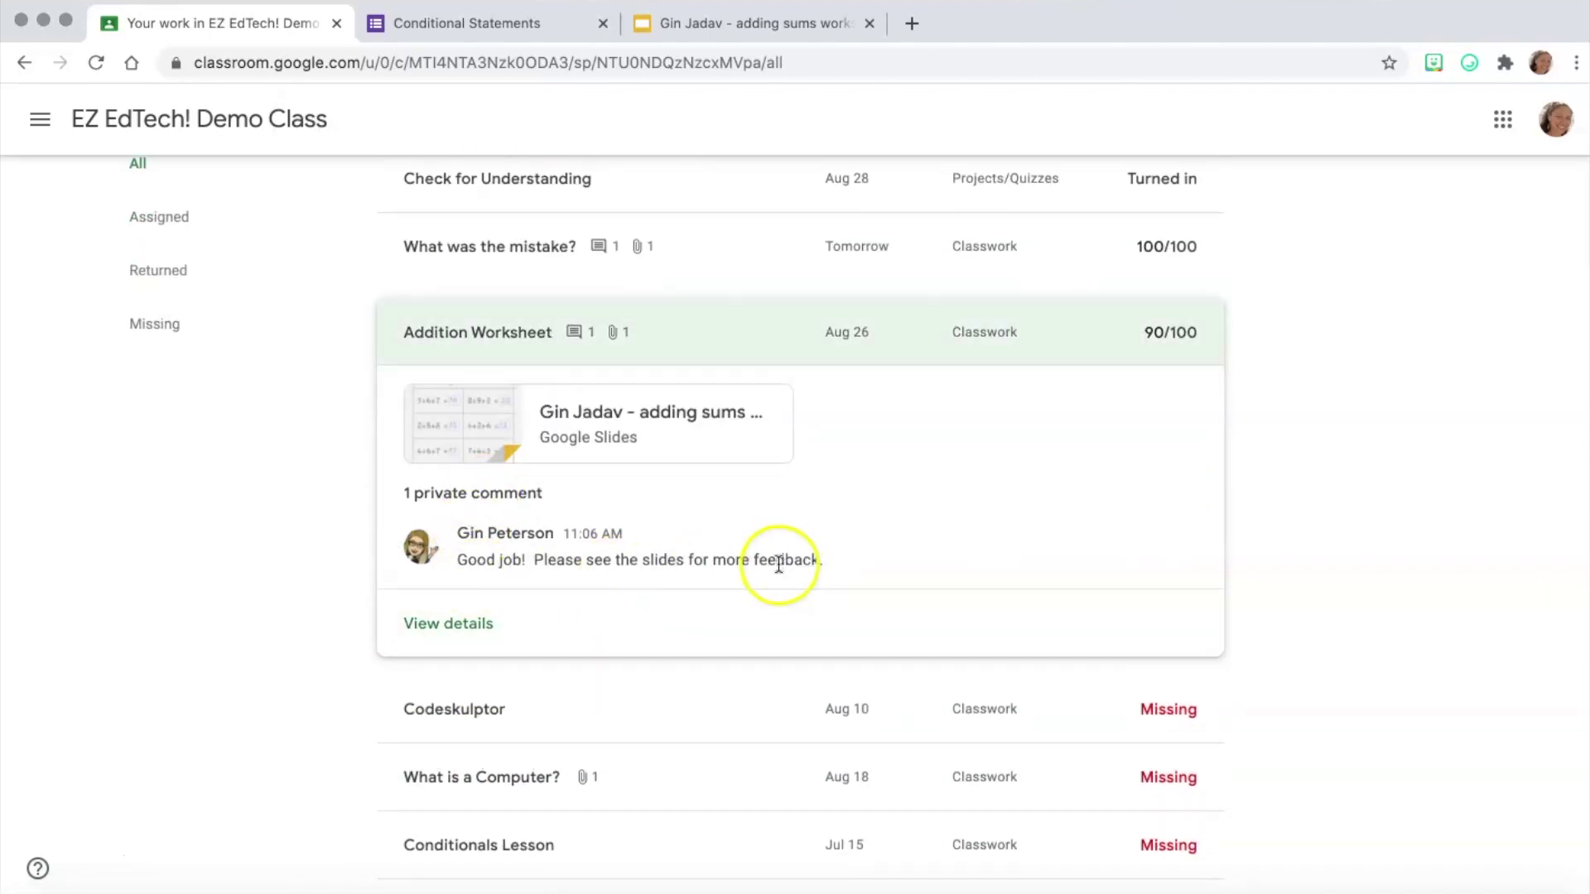
pyautogui.click(518, 432)
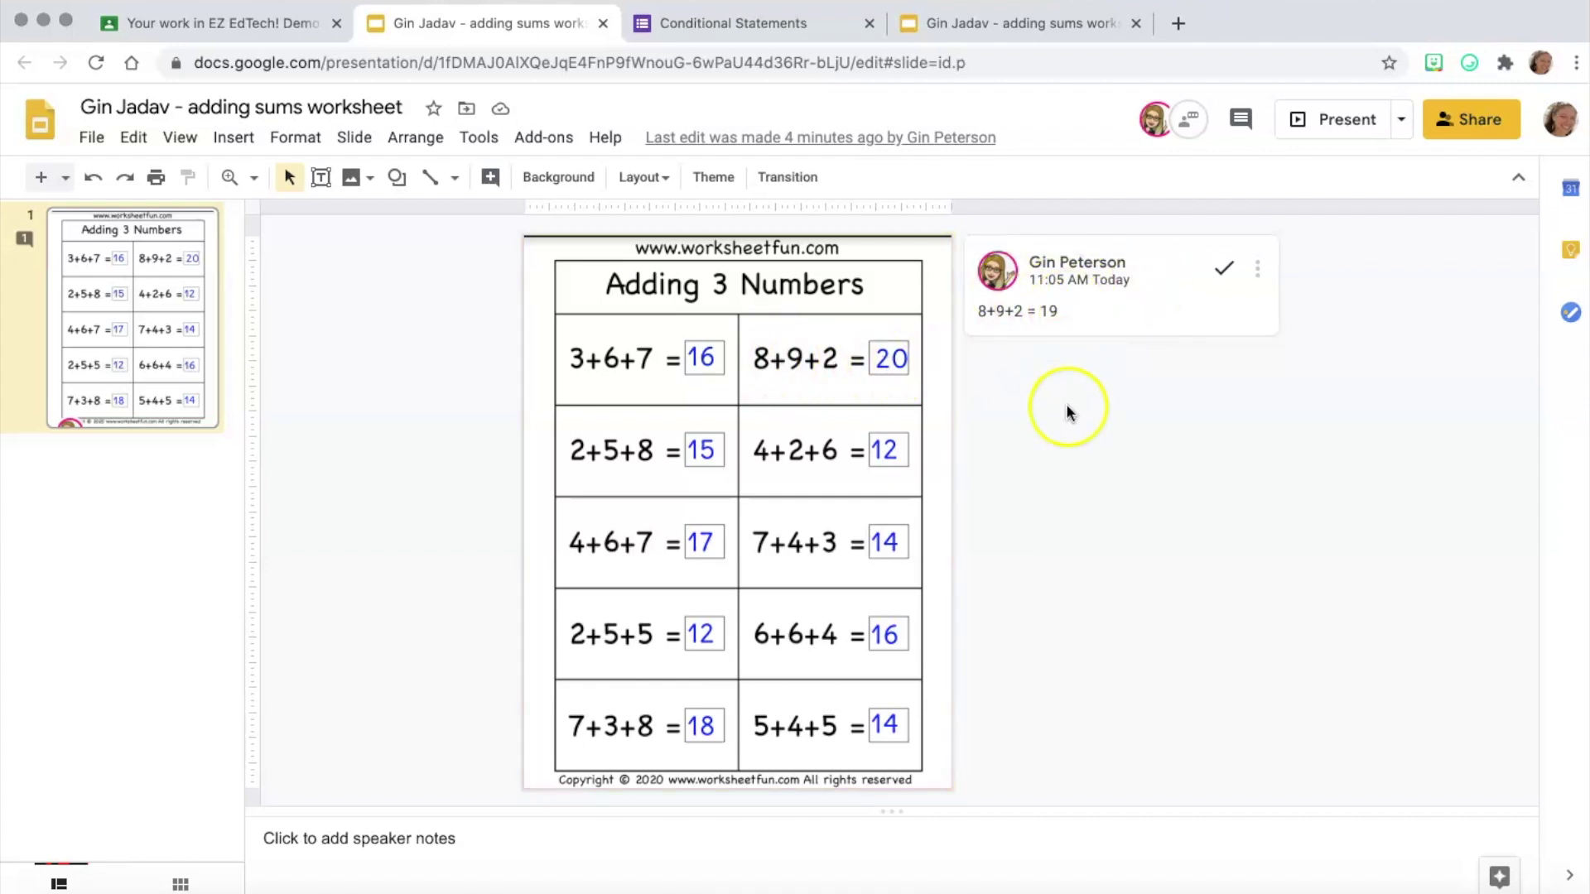
pyautogui.click(248, 20)
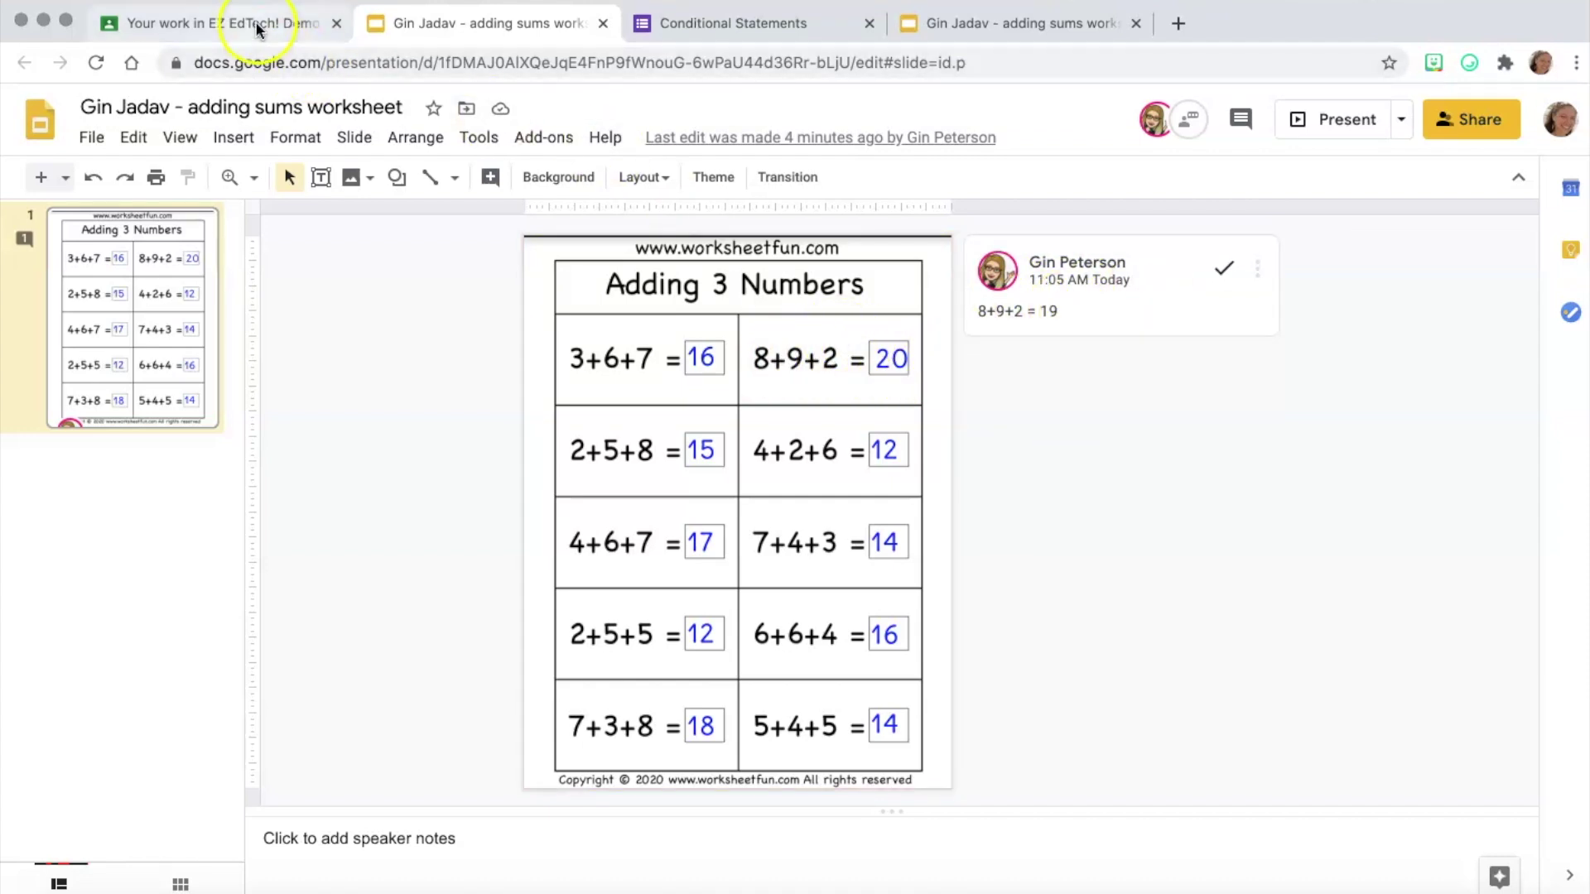